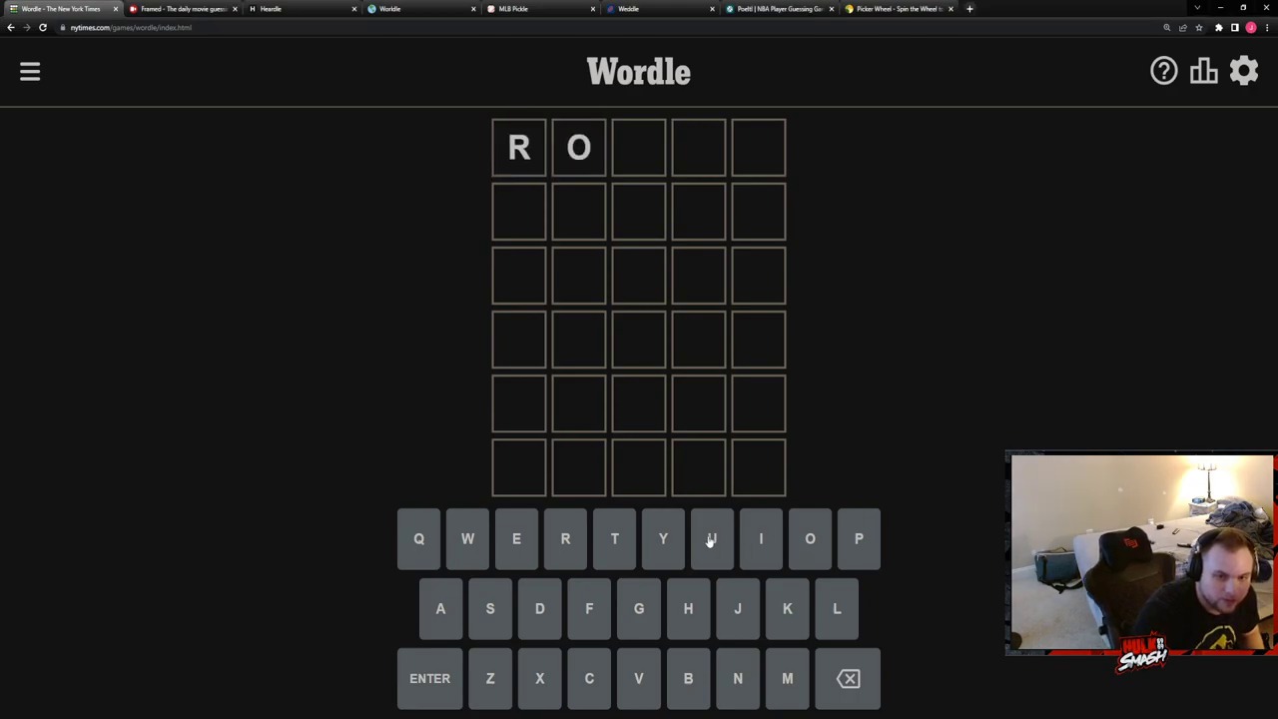
Finish spelling ROUTE and submit it as the first Wordle guess
{"action": "left_click", "coordinate": [711, 539]}
{"action": "left_click", "coordinate": [614, 539]}
{"action": "left_click", "coordinate": [516, 539]}
{"action": "left_click", "coordinate": [430, 678]}
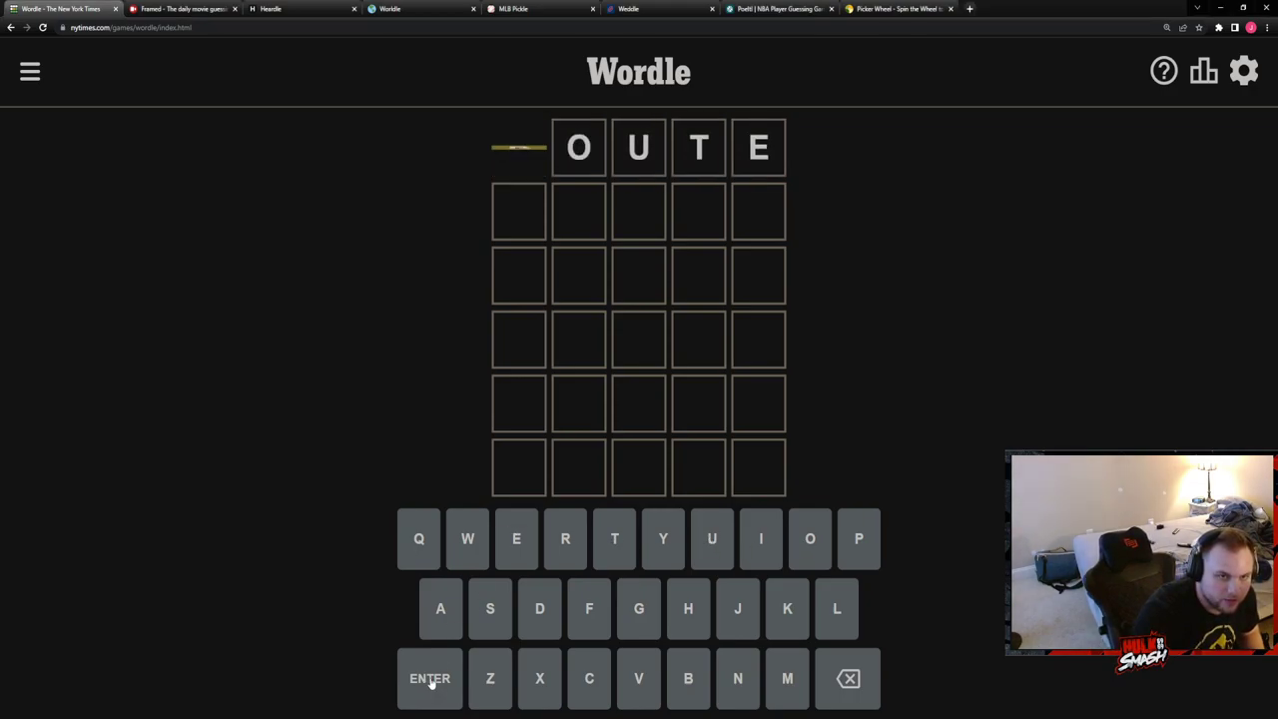
Submit CHAIN as the second Wordle guess
{"action": "left_click", "coordinate": [593, 680]}
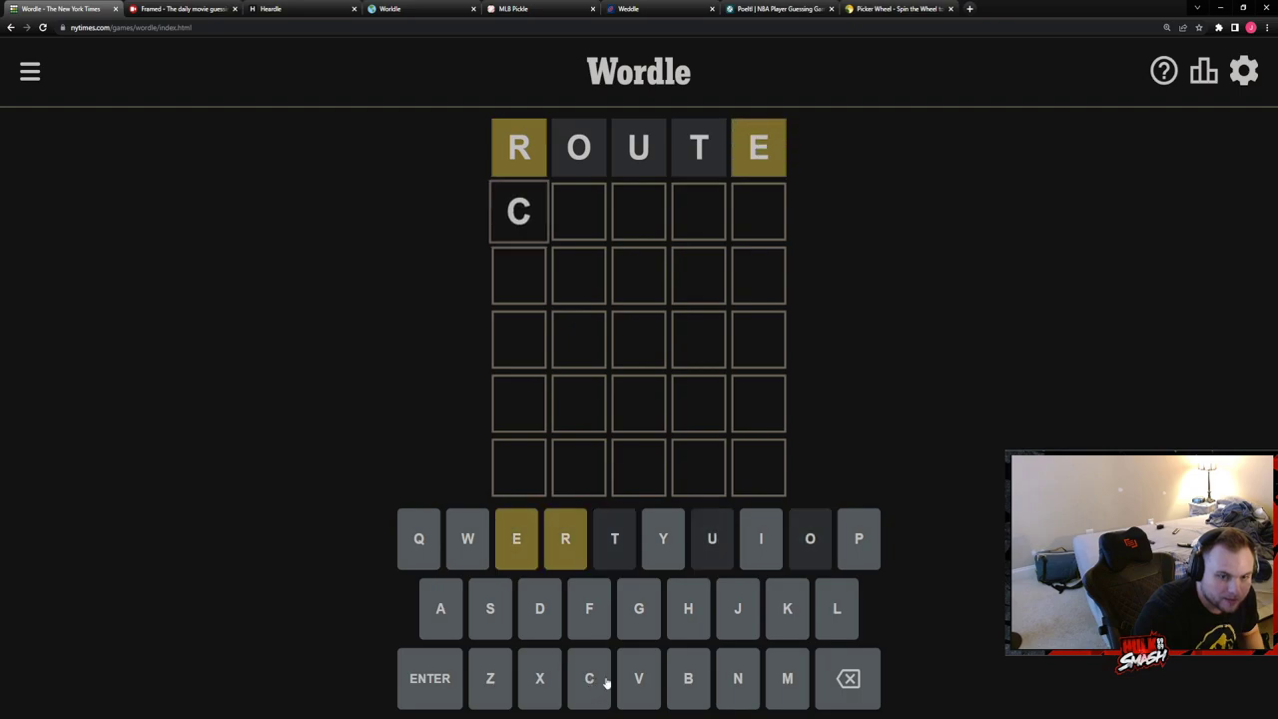
{"action": "left_click", "coordinate": [688, 609]}
{"action": "left_click", "coordinate": [440, 609]}
{"action": "left_click", "coordinate": [761, 539]}
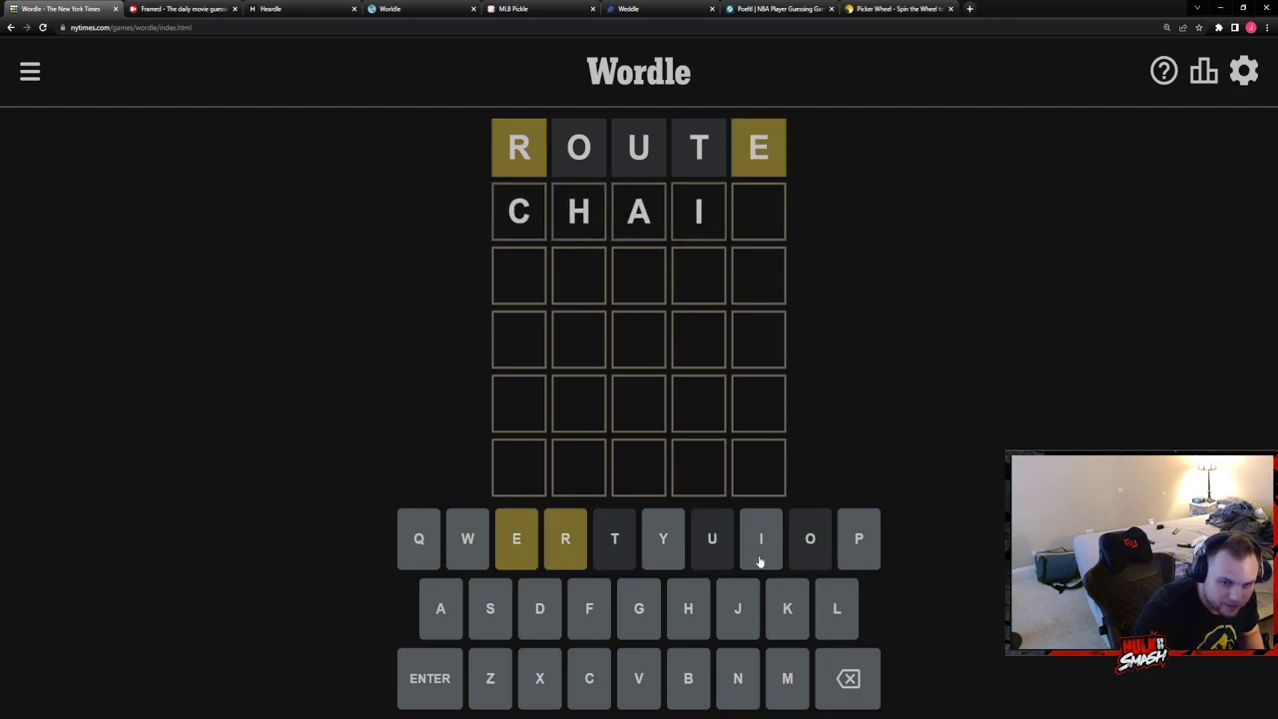
{"action": "left_click", "coordinate": [737, 679]}
{"action": "left_click", "coordinate": [452, 680]}
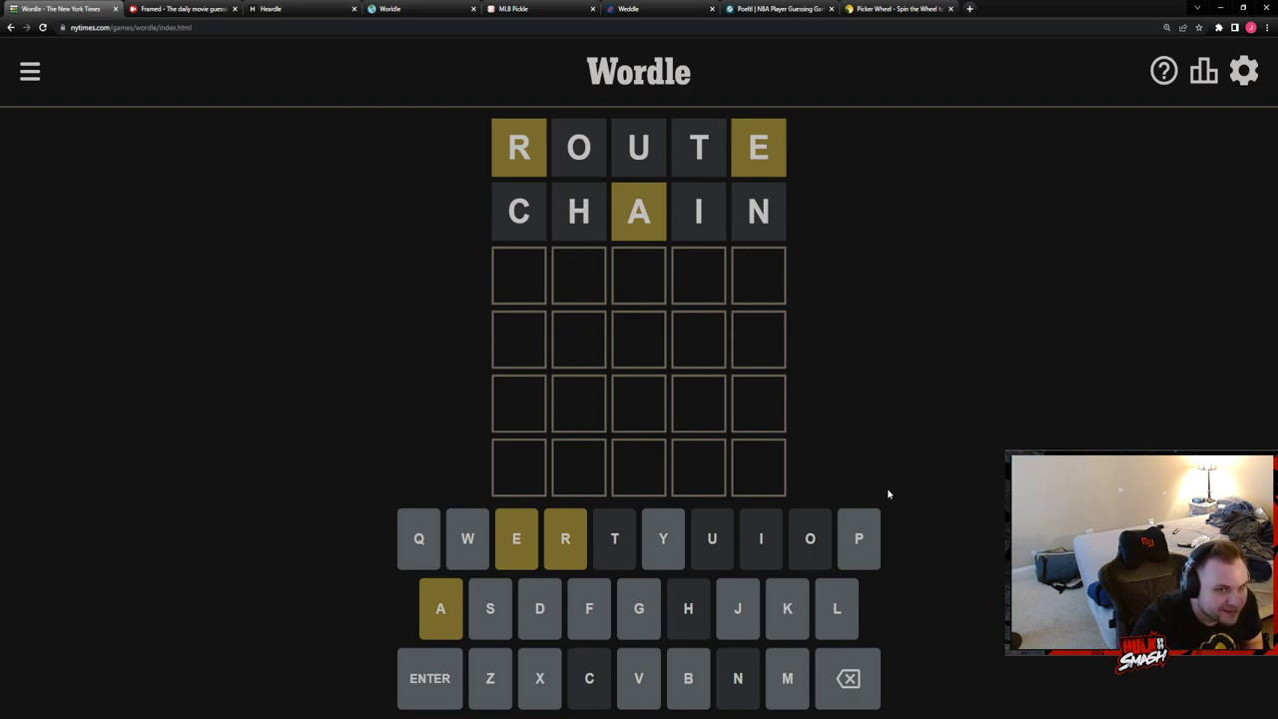
Submit GRAVE as the third Wordle guess
{"action": "left_click", "coordinate": [638, 608]}
{"action": "left_click", "coordinate": [565, 544]}
{"action": "left_click", "coordinate": [452, 604]}
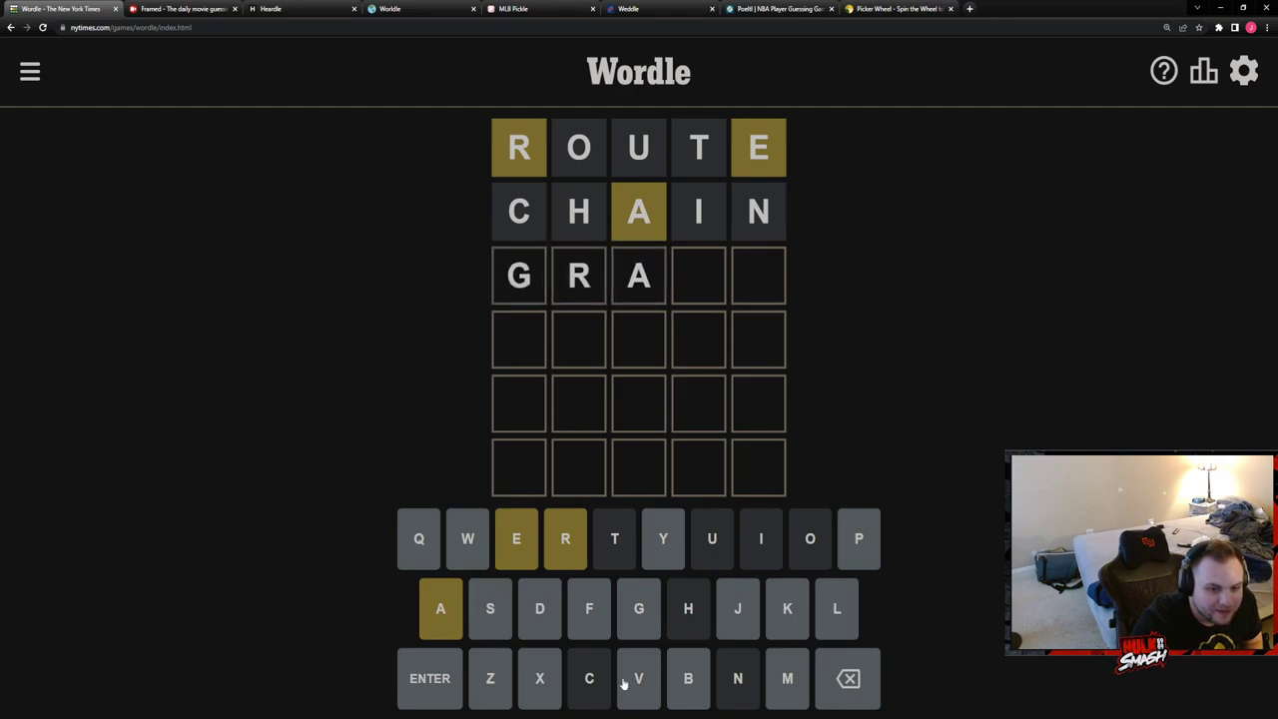
{"action": "left_click", "coordinate": [637, 678]}
{"action": "left_click", "coordinate": [516, 539]}
{"action": "left_click", "coordinate": [429, 678]}
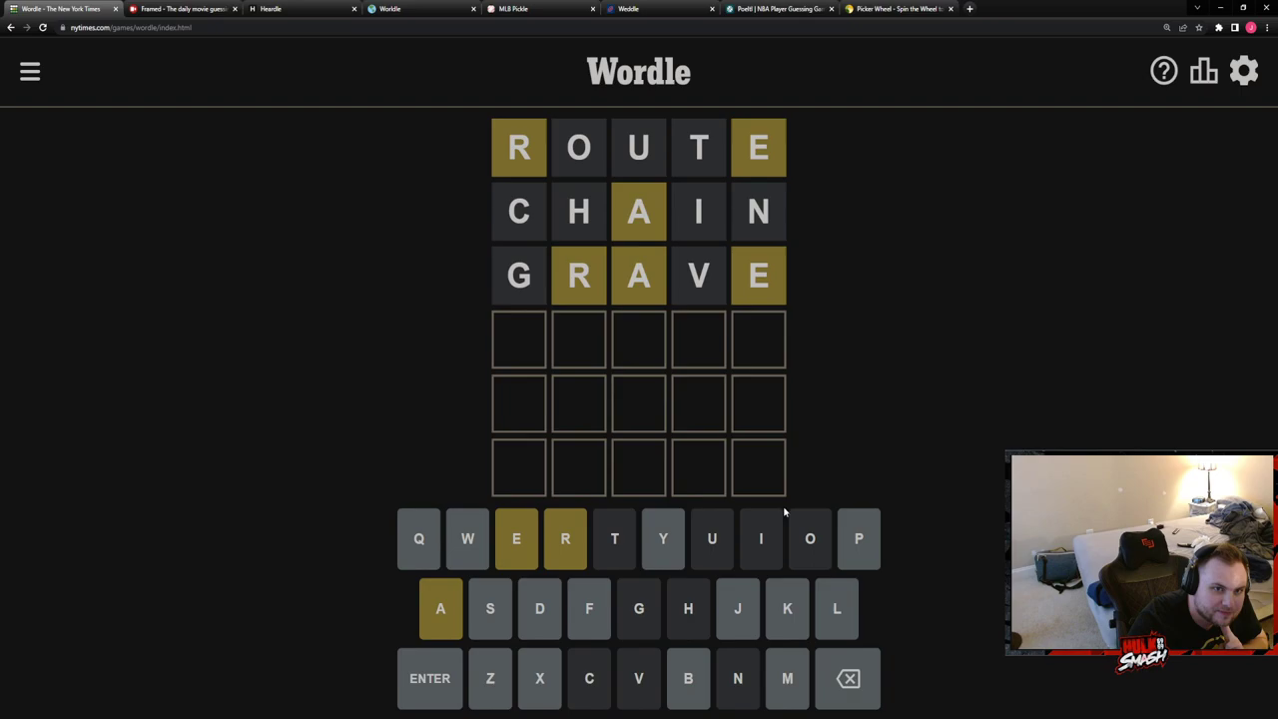
Submit PAPER as the fourth Wordle guess
{"action": "left_click", "coordinate": [859, 539]}
{"action": "left_click", "coordinate": [441, 609]}
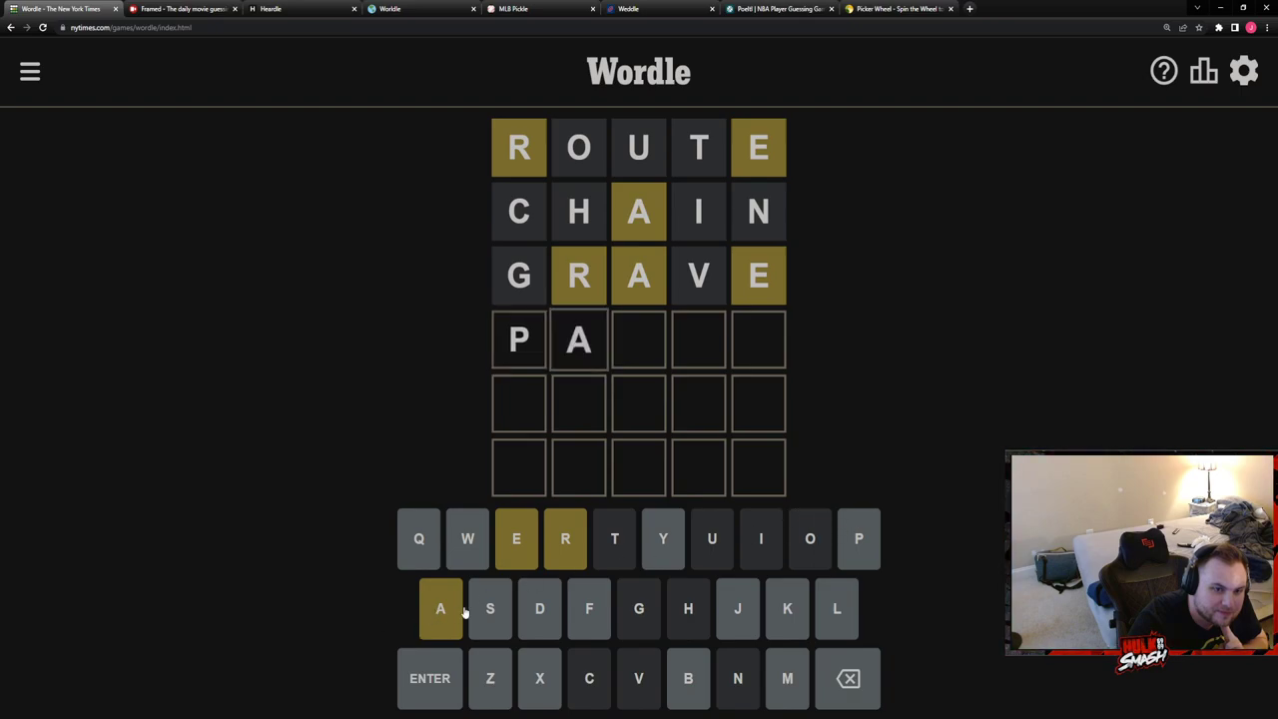
{"action": "left_click", "coordinate": [858, 539]}
{"action": "left_click", "coordinate": [516, 539]}
{"action": "left_click", "coordinate": [565, 539]}
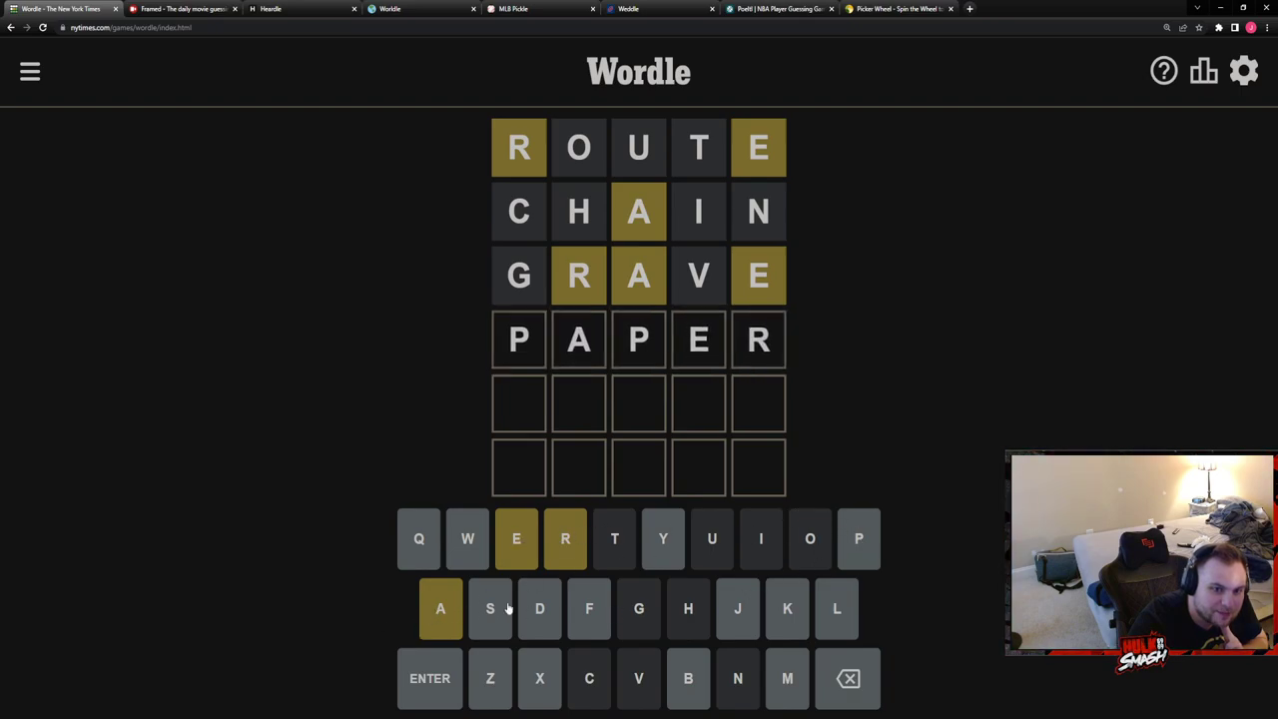
{"action": "left_click", "coordinate": [430, 677]}
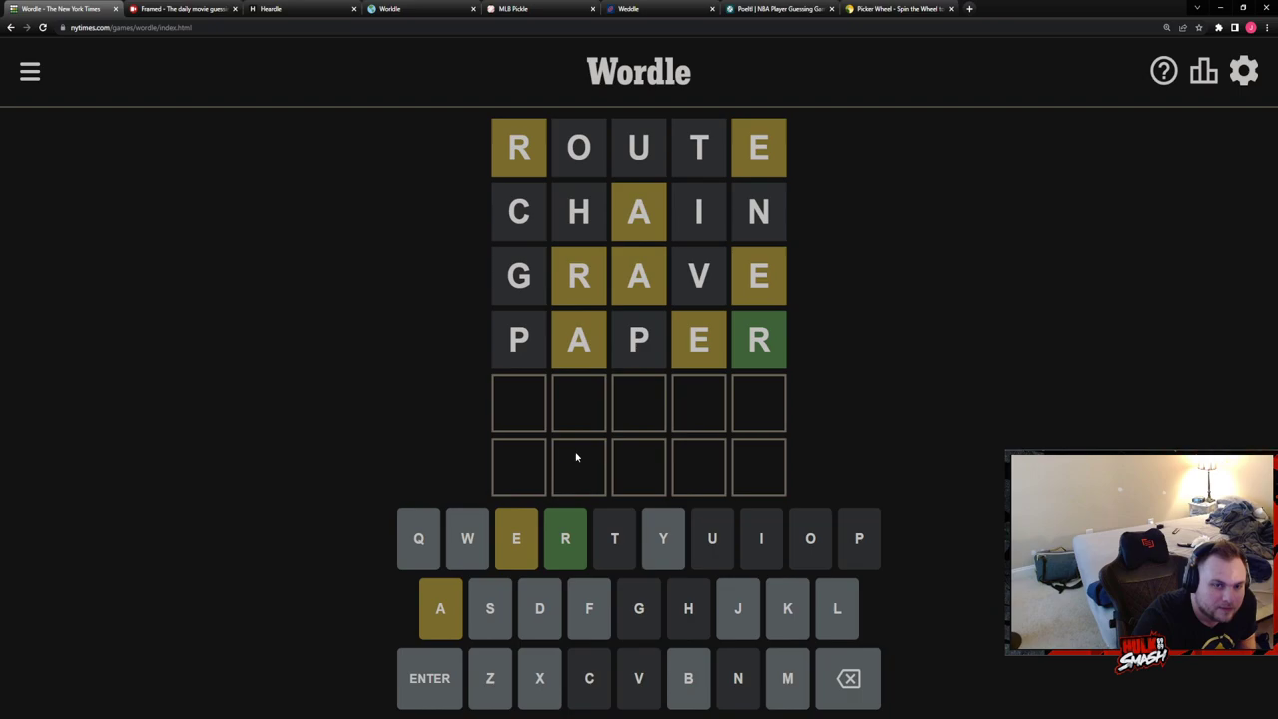
Start a fifth guess with E and A, then erase those letters
{"action": "left_click", "coordinate": [516, 538]}
{"action": "left_click", "coordinate": [440, 609]}
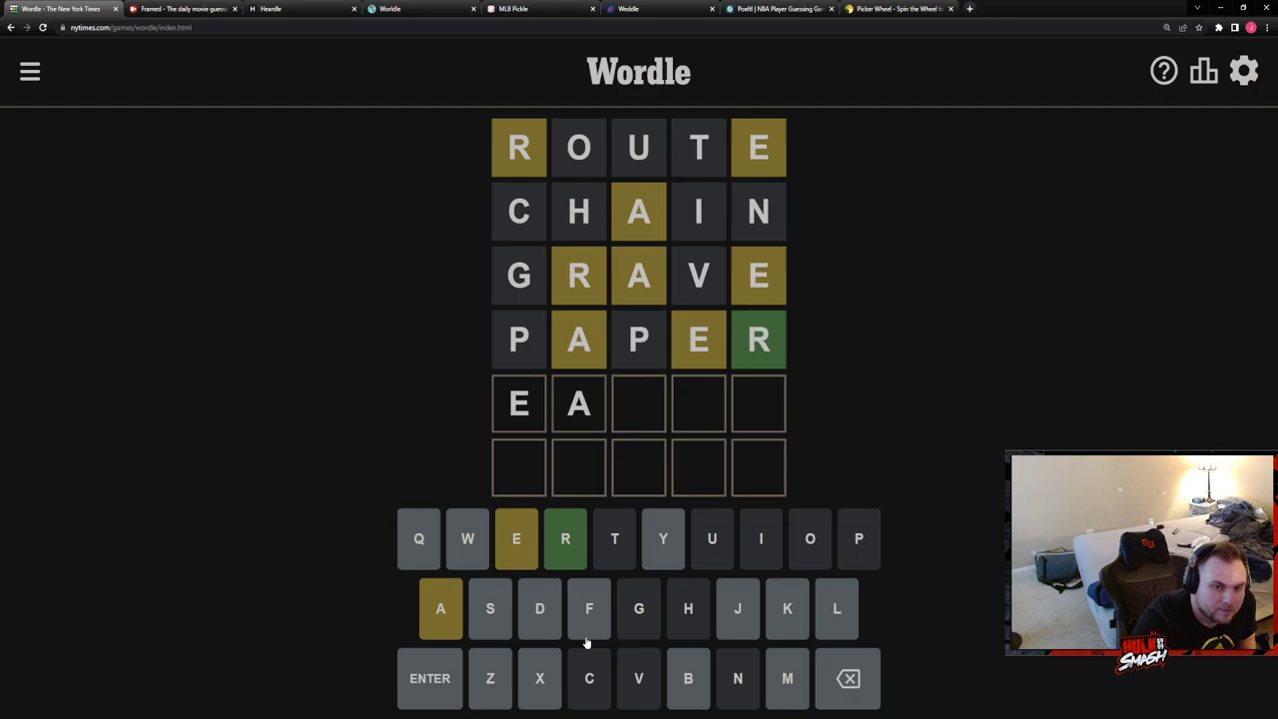
{"action": "left_click", "coordinate": [857, 680]}
{"action": "left_click", "coordinate": [856, 679]}
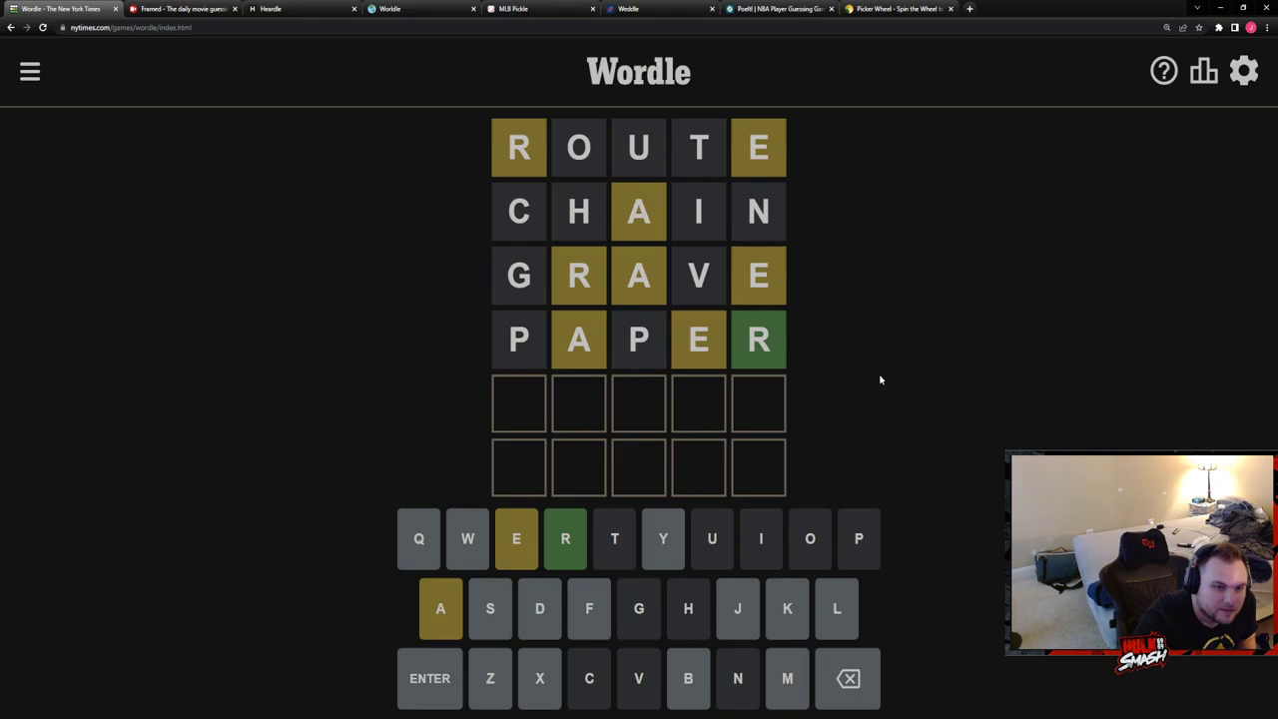
Submit SWEAR as the fifth Wordle guess
{"action": "left_click", "coordinate": [490, 604]}
{"action": "left_click", "coordinate": [470, 535]}
{"action": "left_click", "coordinate": [516, 539]}
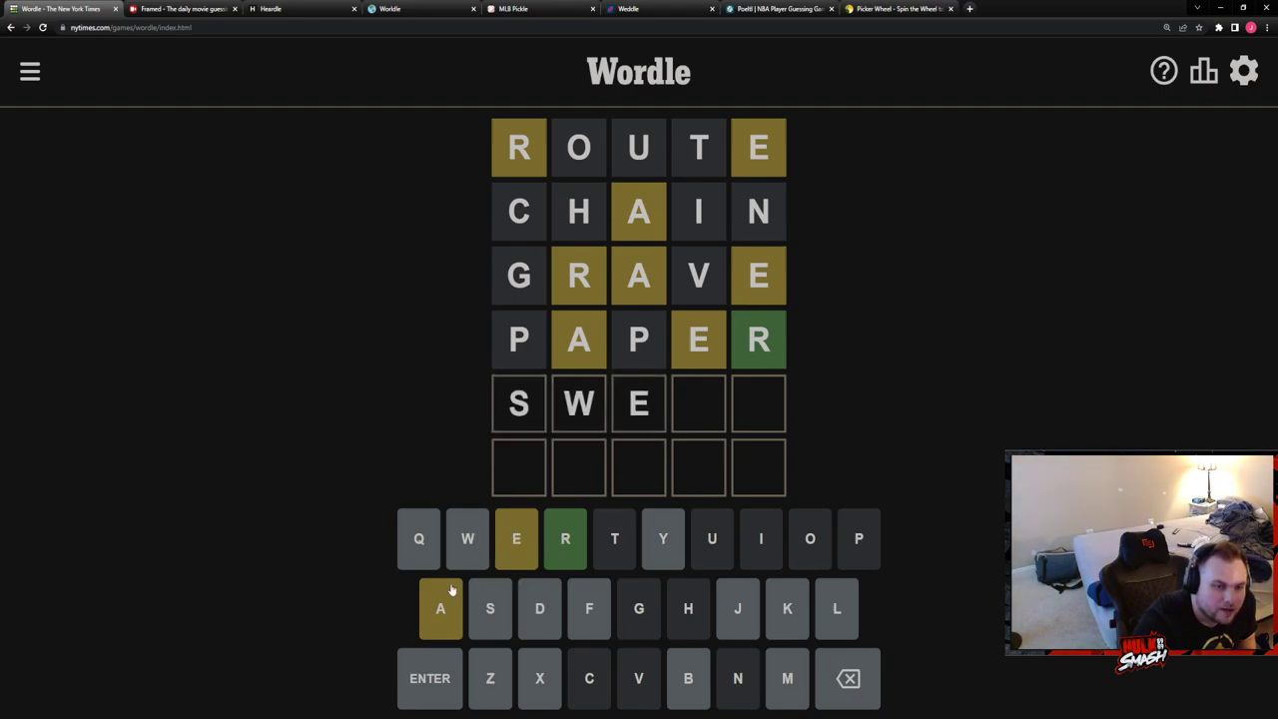
{"action": "left_click", "coordinate": [440, 608]}
{"action": "left_click", "coordinate": [565, 539]}
{"action": "left_click", "coordinate": [430, 678]}
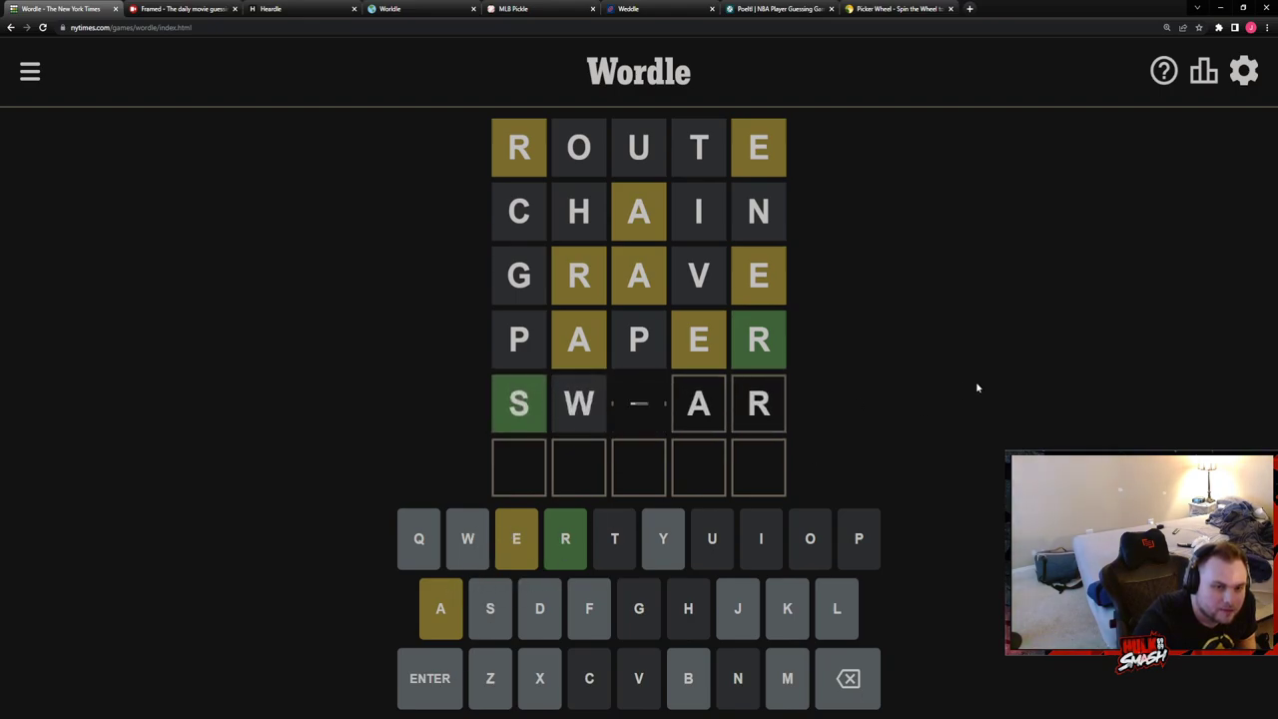
Solve with SMEAR as the sixth guess, dismiss the statistics and close Wordle
{"action": "left_click", "coordinate": [490, 606]}
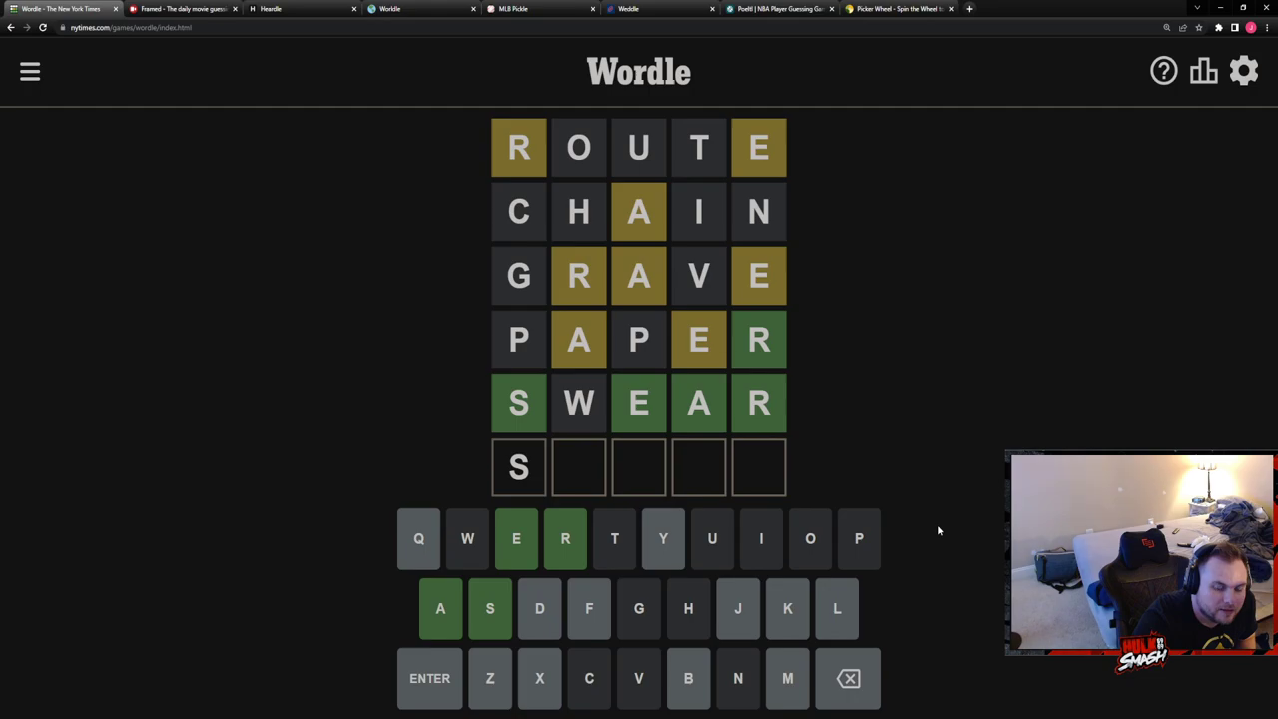
{"action": "left_click", "coordinate": [787, 677]}
{"action": "left_click", "coordinate": [515, 539]}
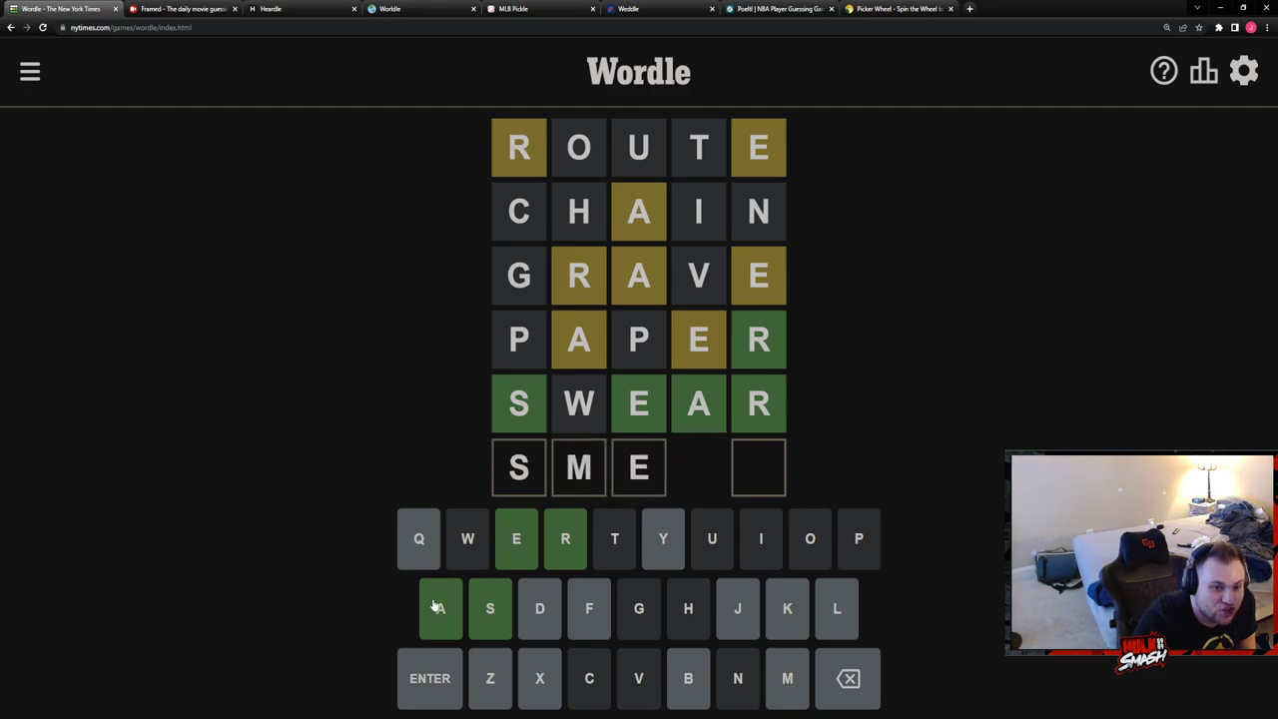
{"action": "left_click", "coordinate": [437, 607]}
{"action": "left_click", "coordinate": [565, 539]}
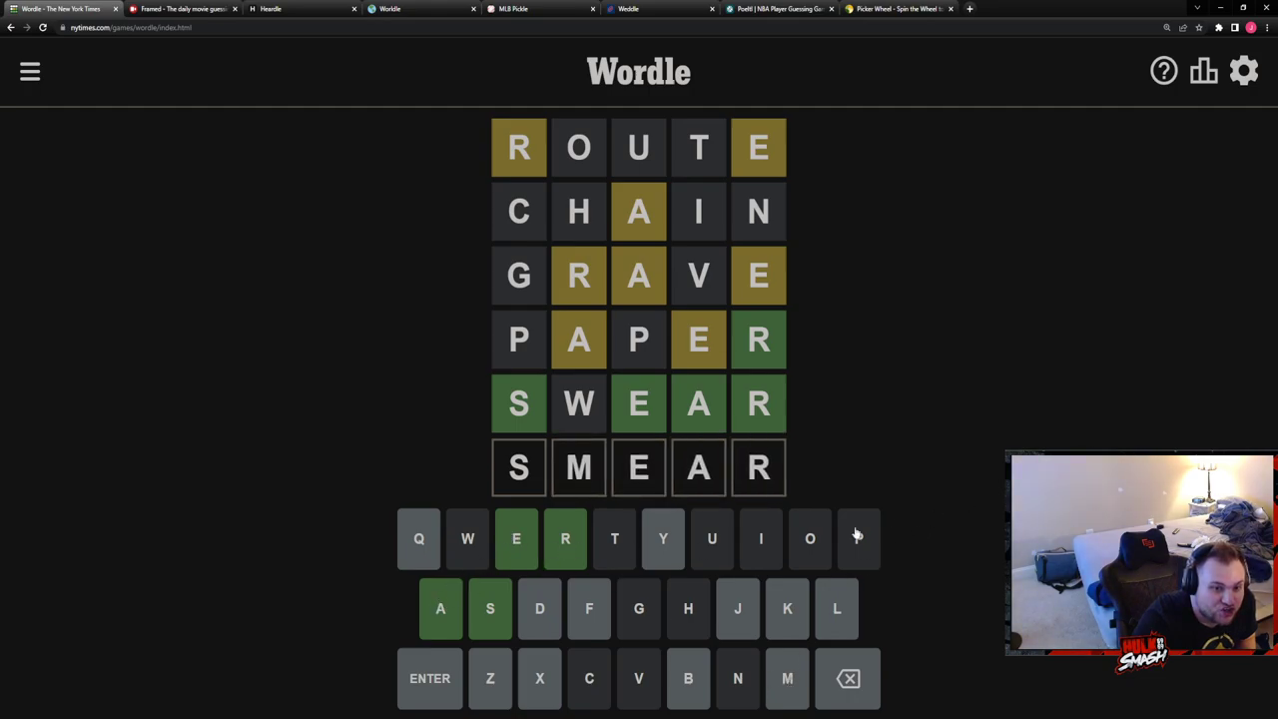
{"action": "left_click", "coordinate": [434, 672]}
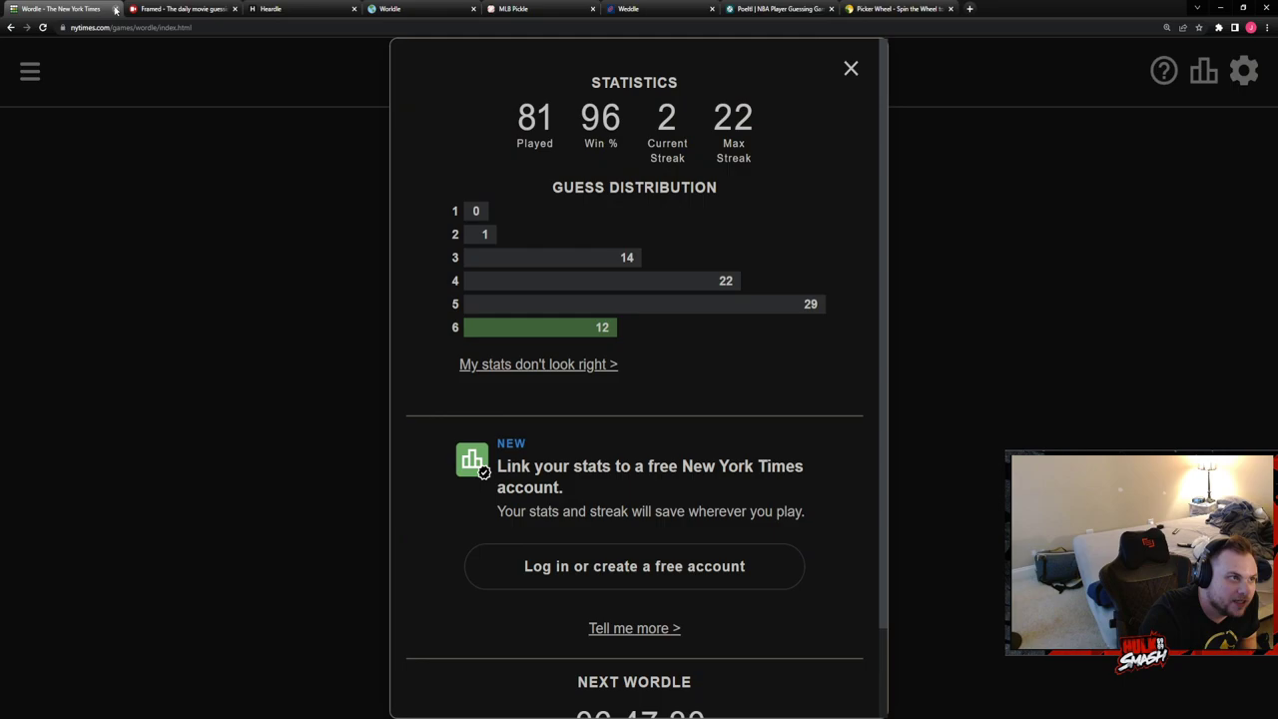
{"action": "left_click", "coordinate": [850, 68]}
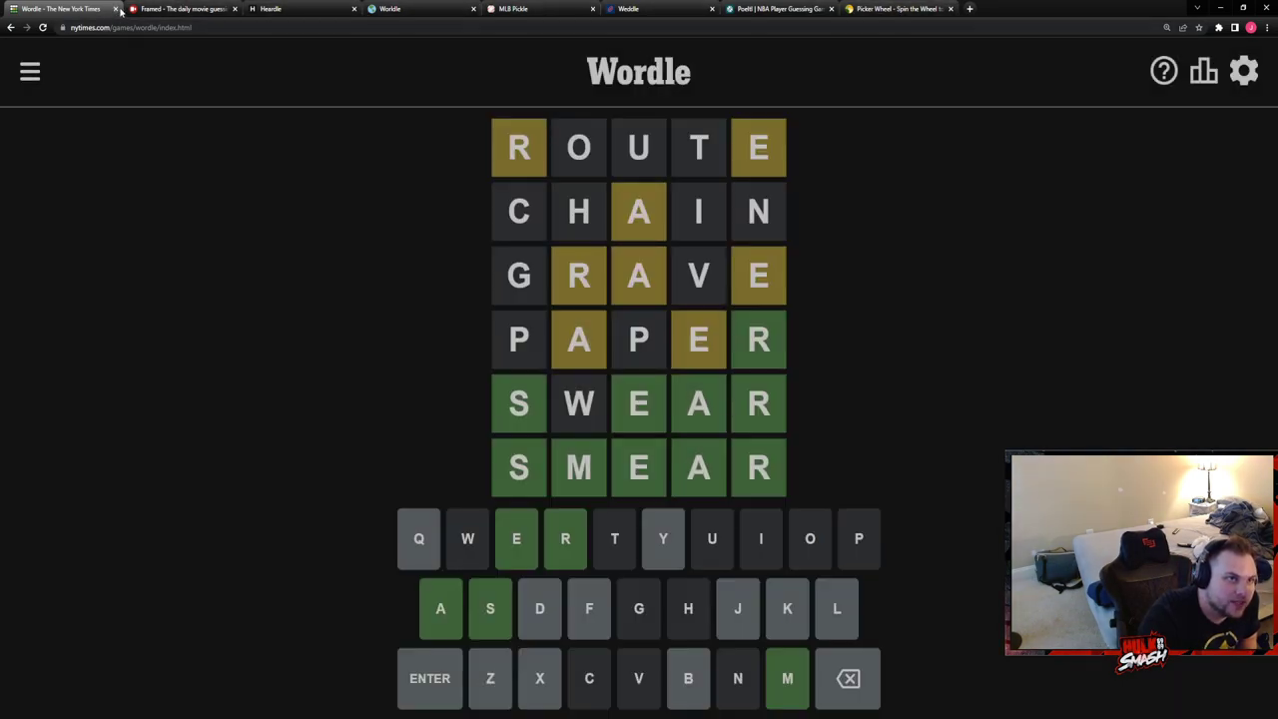
{"action": "key", "text": "ctrl+w"}
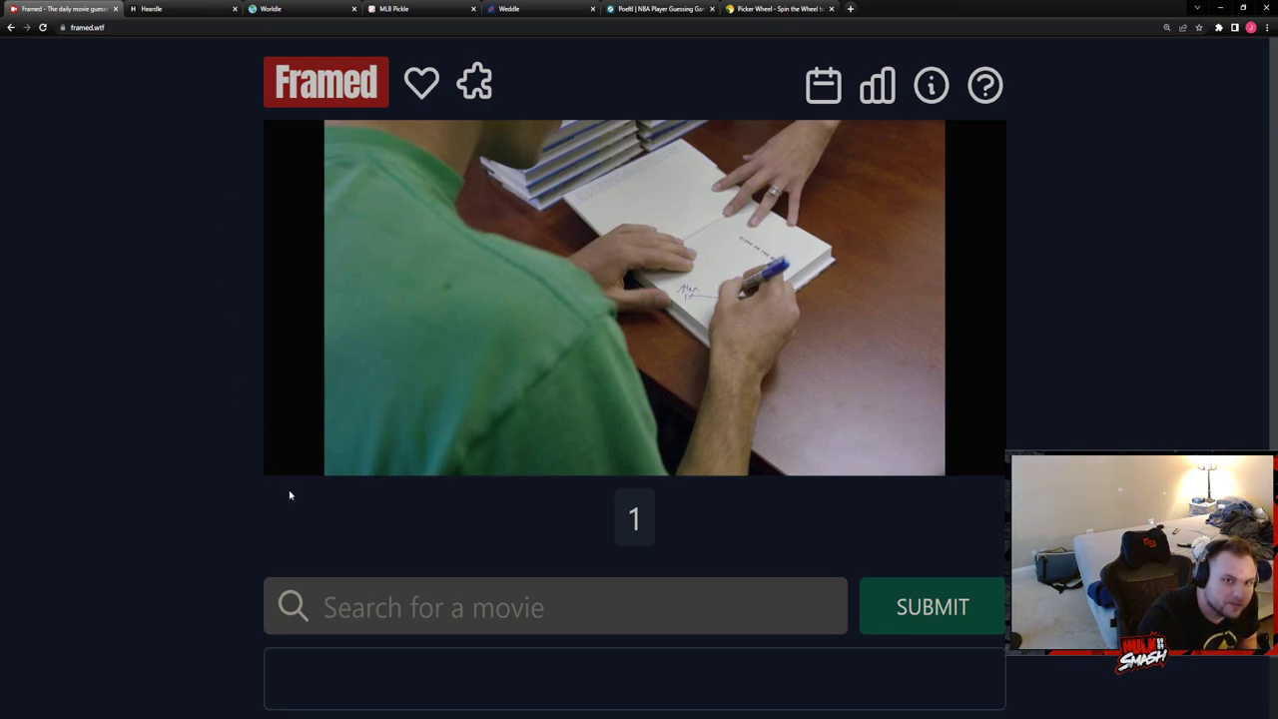
{"action": "left_click", "coordinate": [485, 602]}
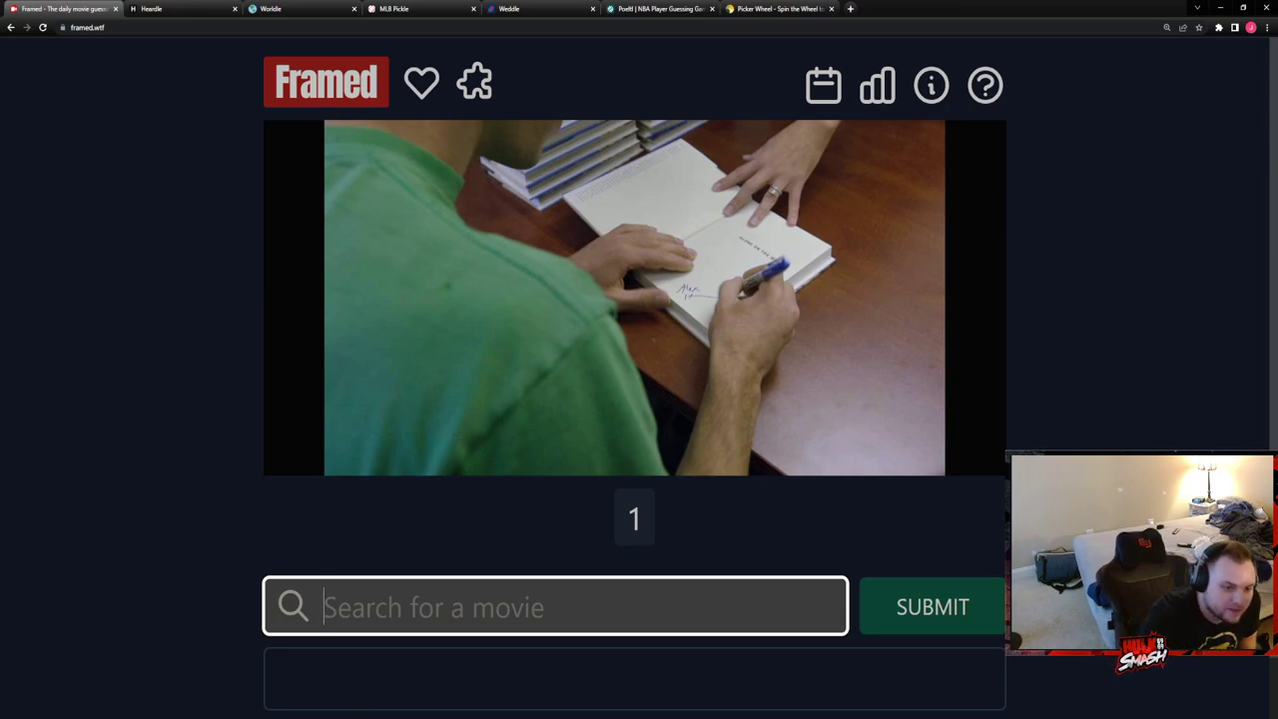
{"action": "key", "text": "alt+Tab"}
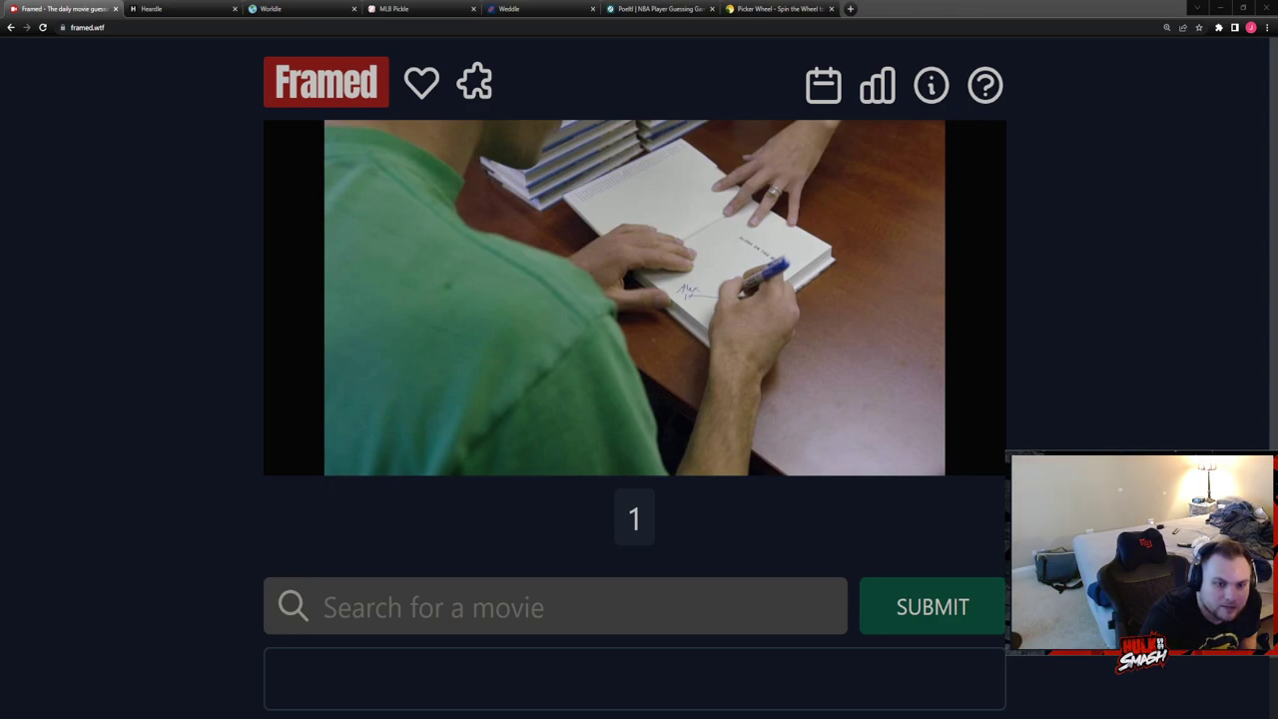
{"action": "left_click", "coordinate": [217, 365]}
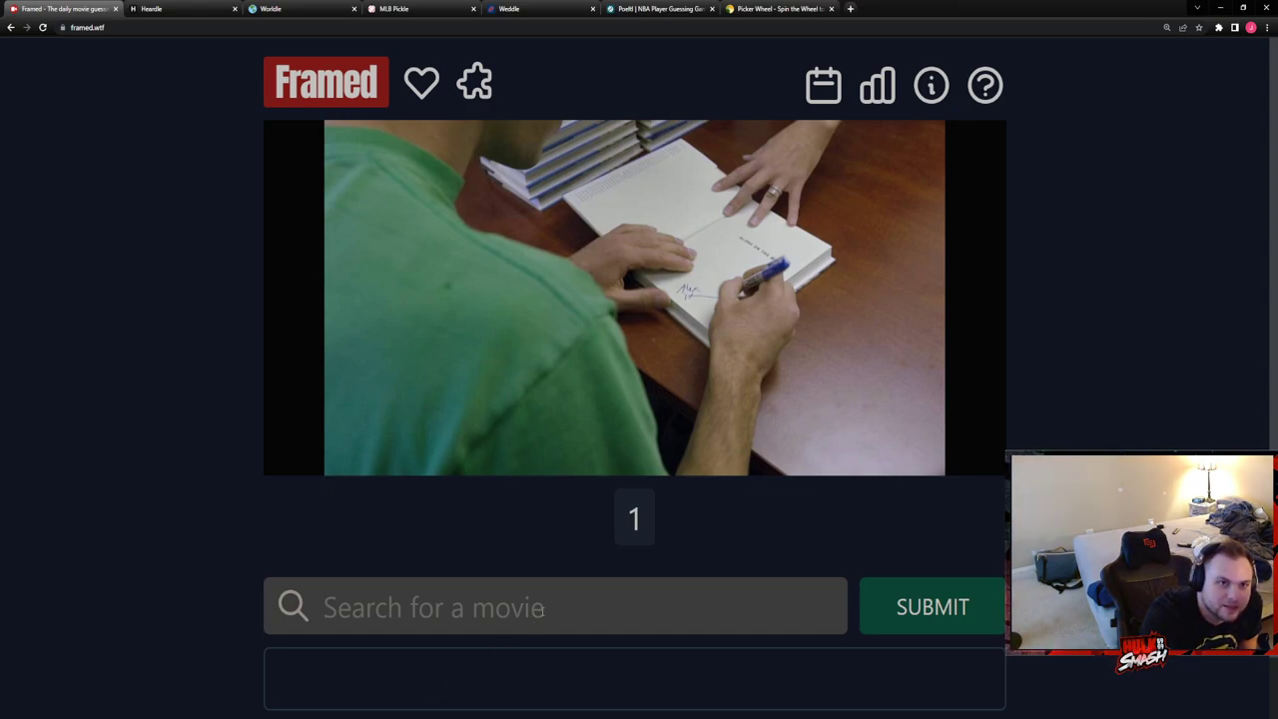
Submit The Graduate as the first Framed movie guess
{"action": "left_click", "coordinate": [544, 608]}
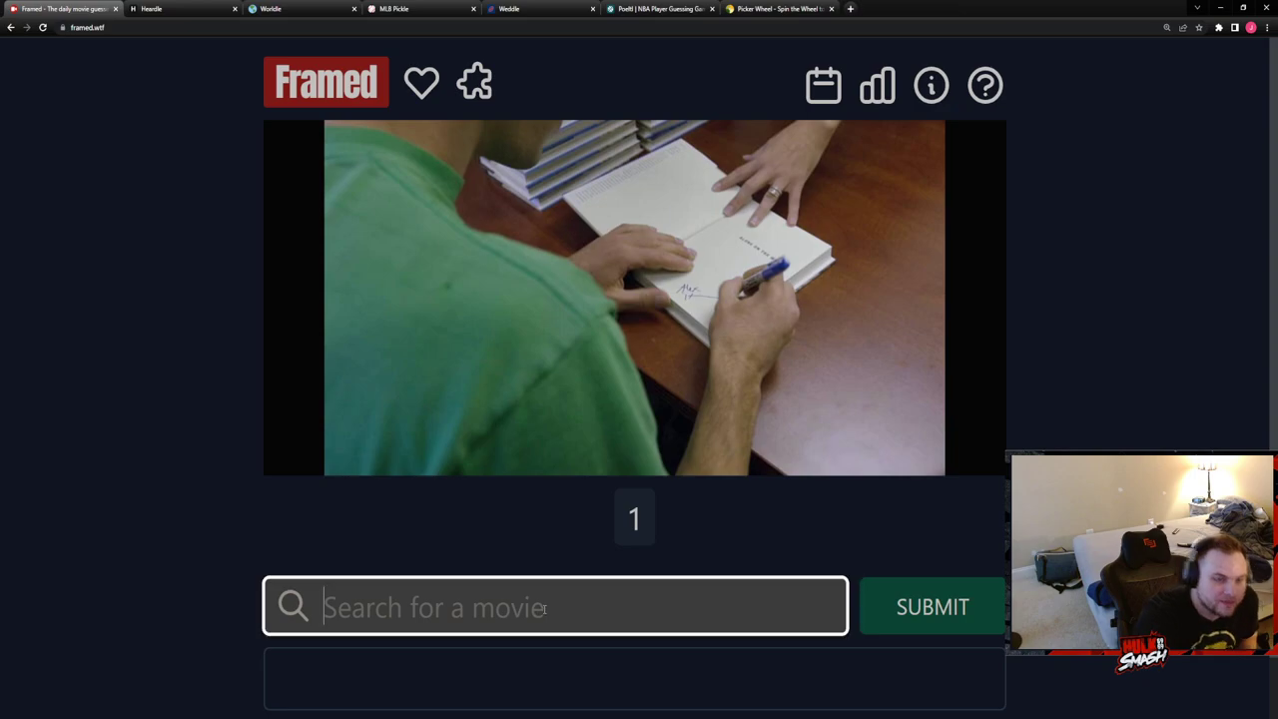
{"action": "type", "text": "the grad"}
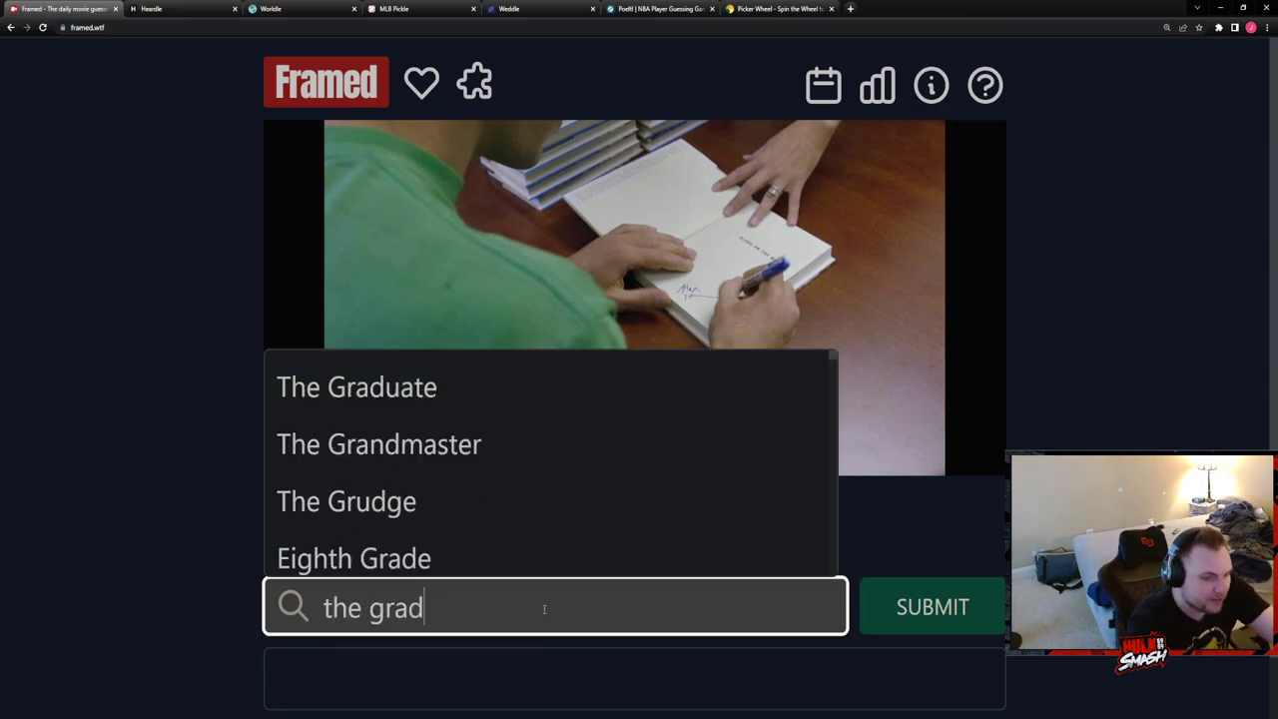
{"action": "type", "text": "u"}
{"action": "left_click", "coordinate": [357, 388]}
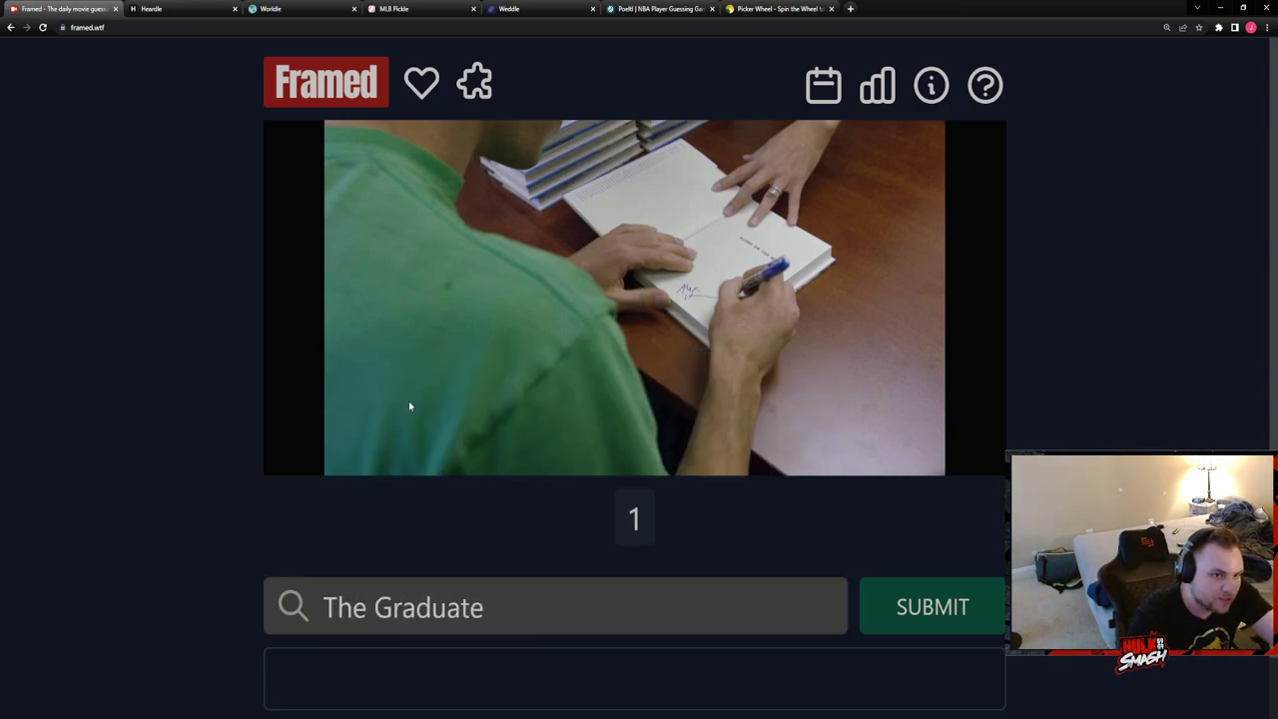
{"action": "left_click", "coordinate": [932, 606]}
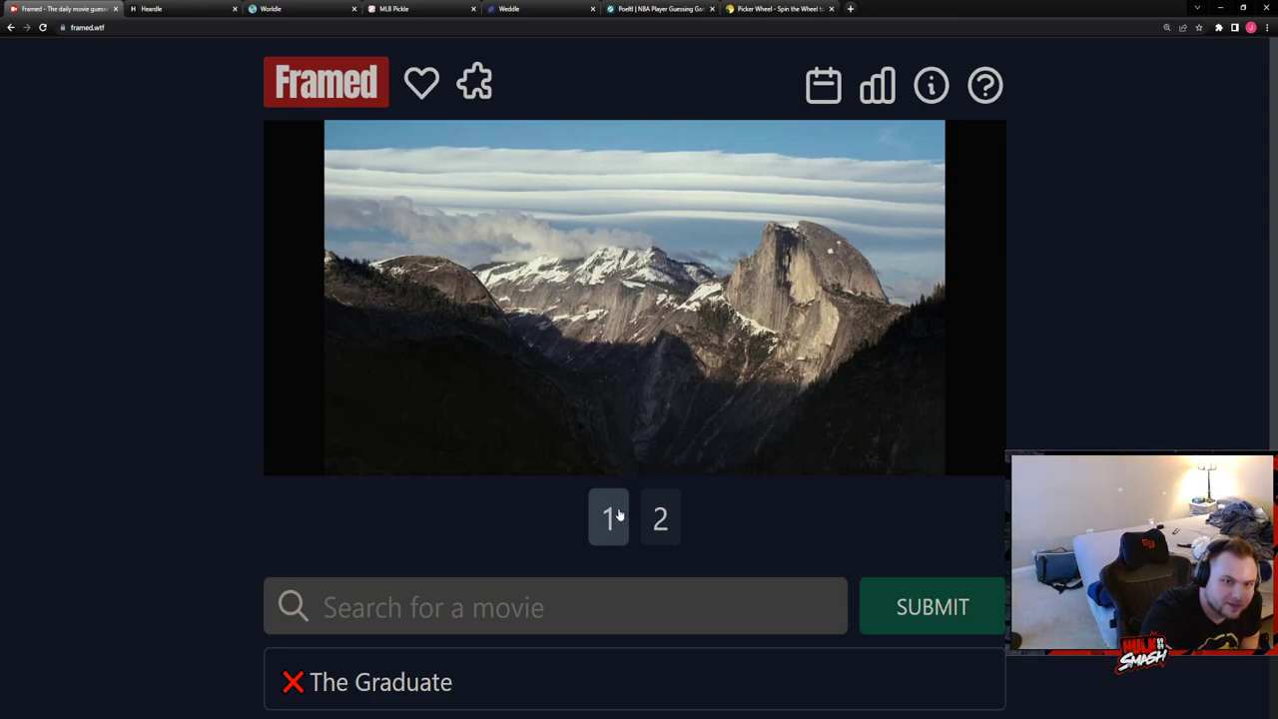
Compare the first and second stills, then begin a search for 'misery'
{"action": "left_click", "coordinate": [660, 517]}
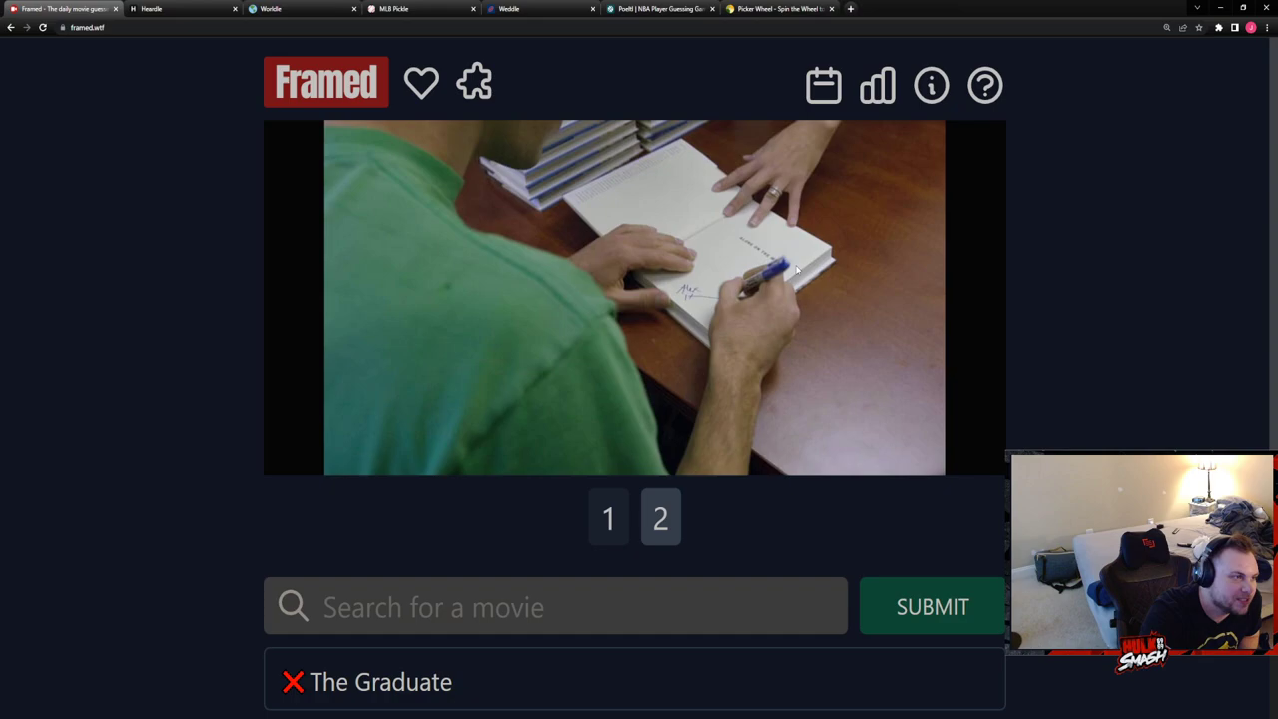
{"action": "key", "text": "Left"}
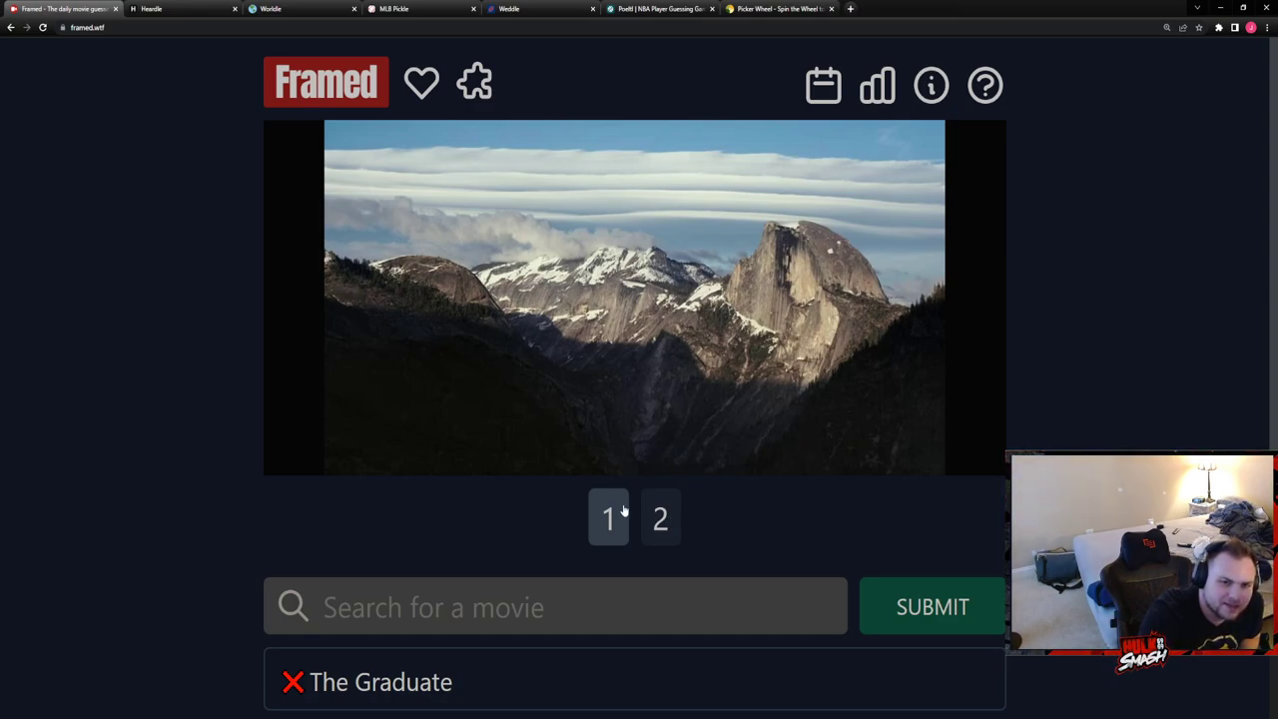
{"action": "left_click", "coordinate": [664, 518]}
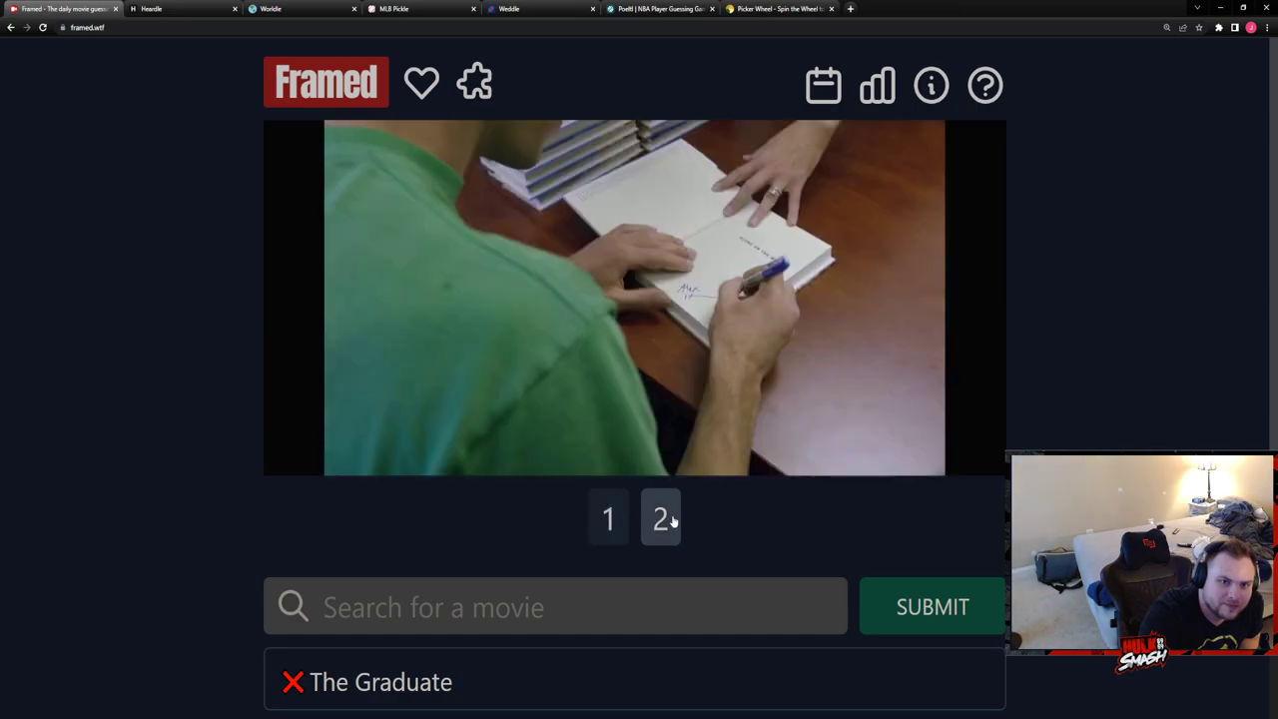
{"action": "key", "text": "Left"}
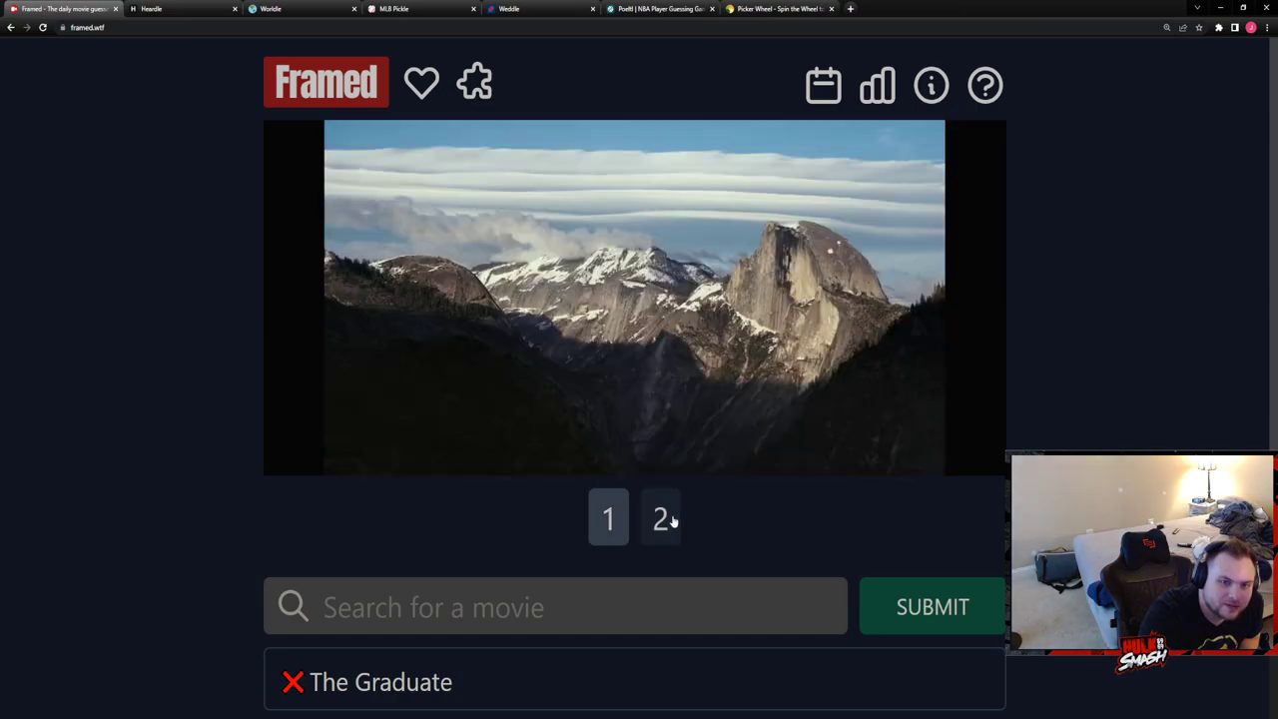
{"action": "left_click", "coordinate": [661, 601]}
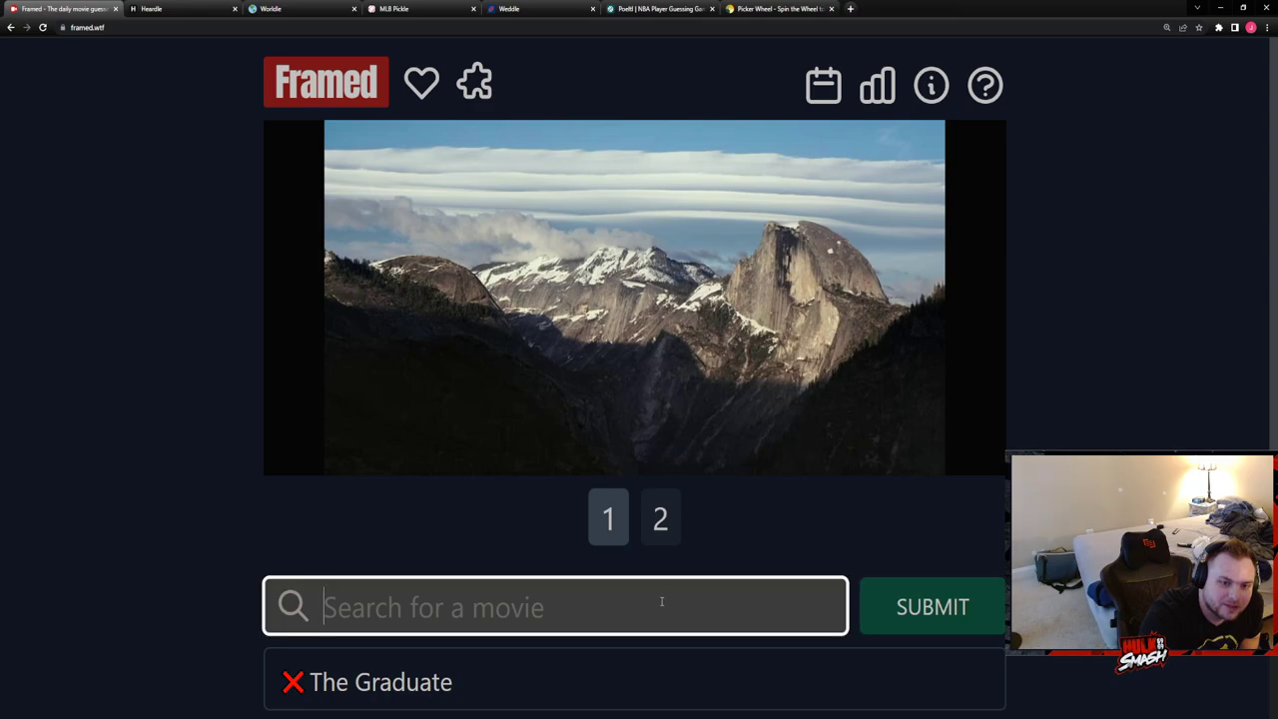
{"action": "type", "text": "misery"}
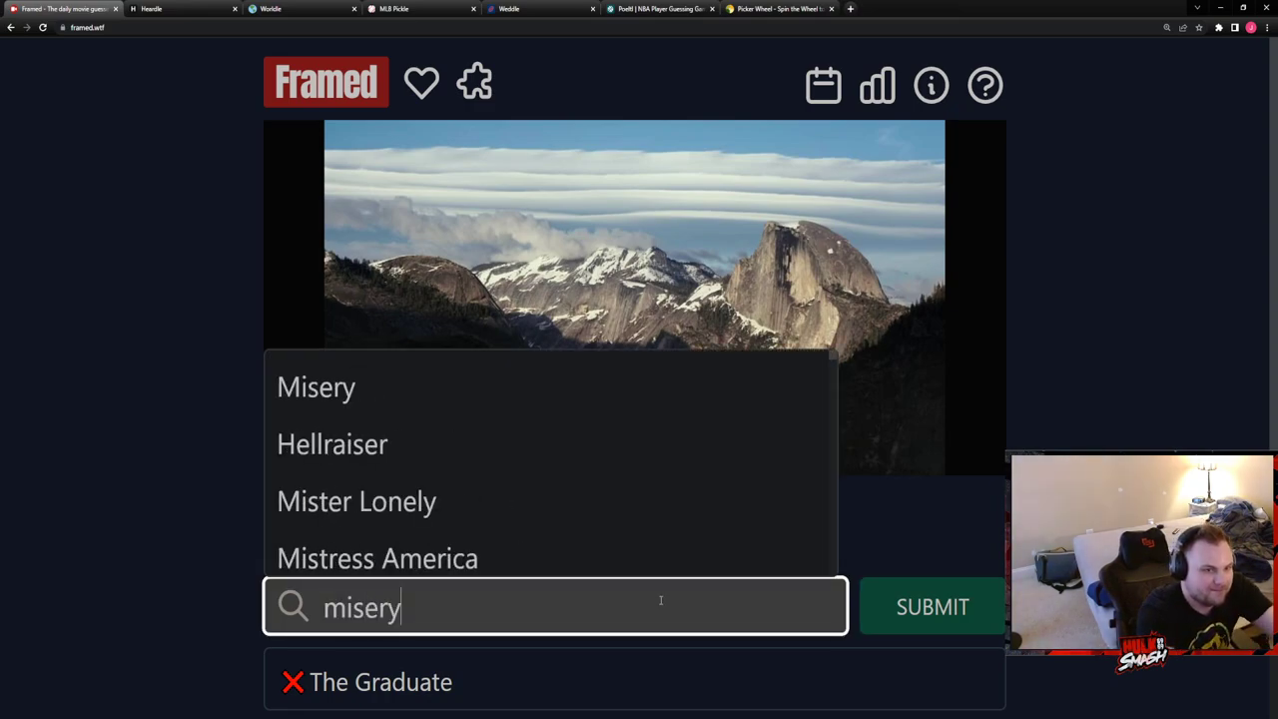
Submit Misery as a guess and browse stills one through three
{"action": "left_click", "coordinate": [380, 387]}
{"action": "left_click", "coordinate": [928, 607]}
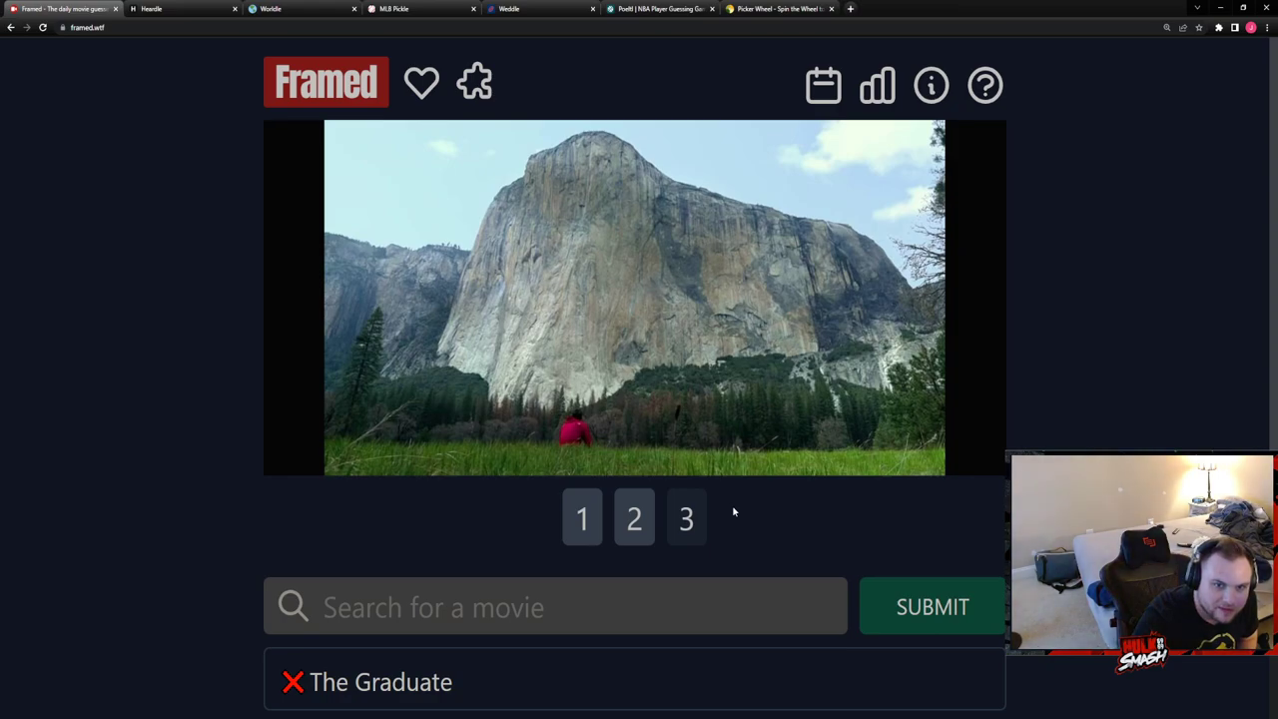
{"action": "left_click", "coordinate": [634, 517]}
{"action": "left_click", "coordinate": [581, 517]}
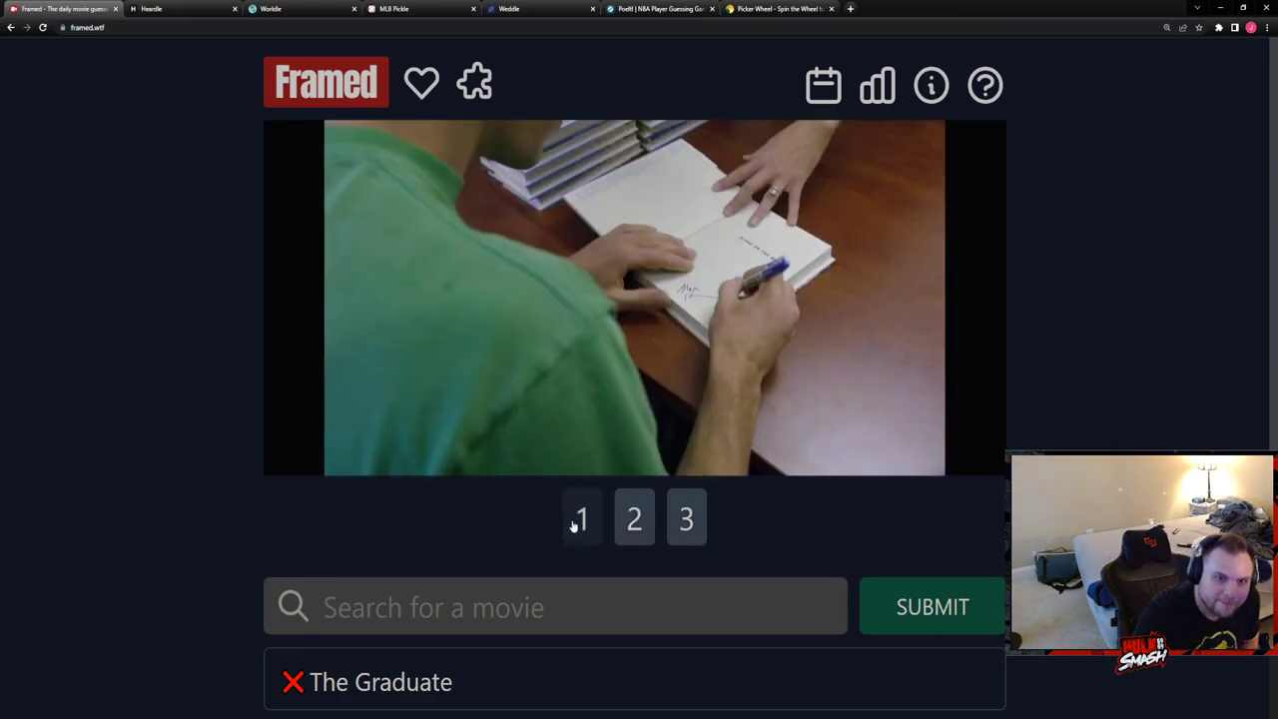
{"action": "left_click", "coordinate": [686, 517]}
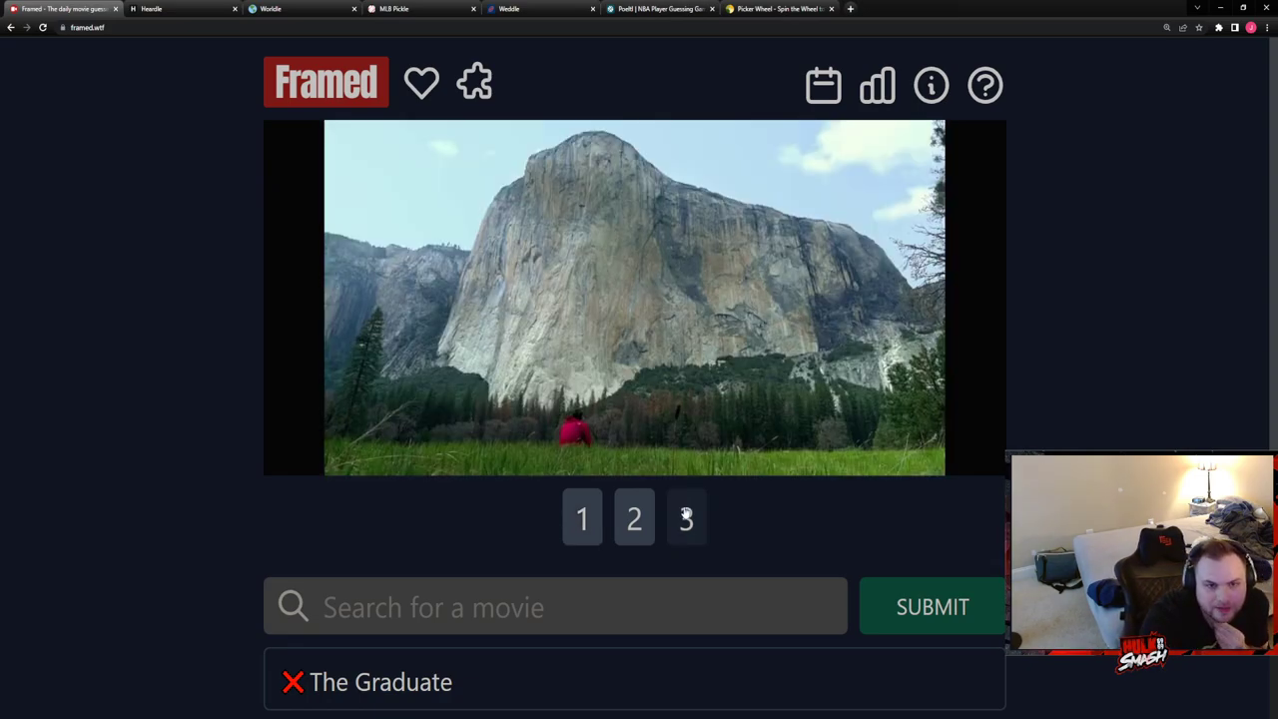
{"action": "left_click", "coordinate": [634, 517]}
{"action": "left_click", "coordinate": [589, 517]}
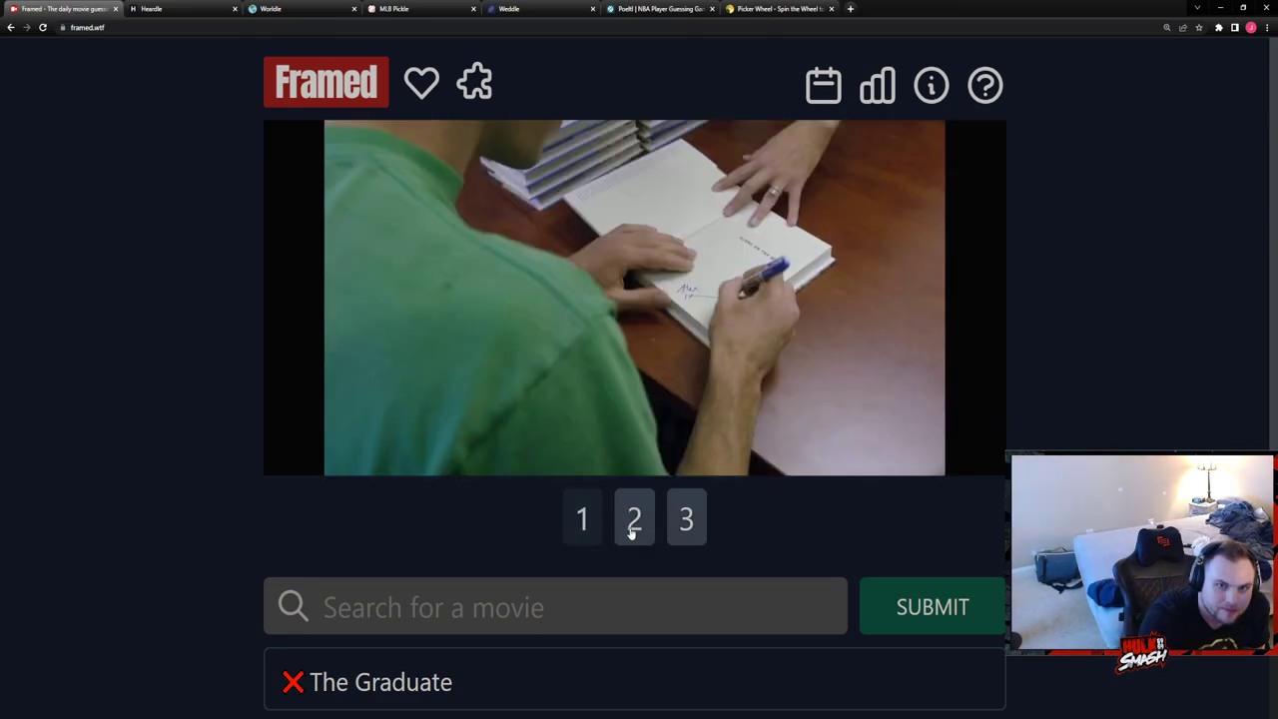
{"action": "left_click", "coordinate": [685, 518]}
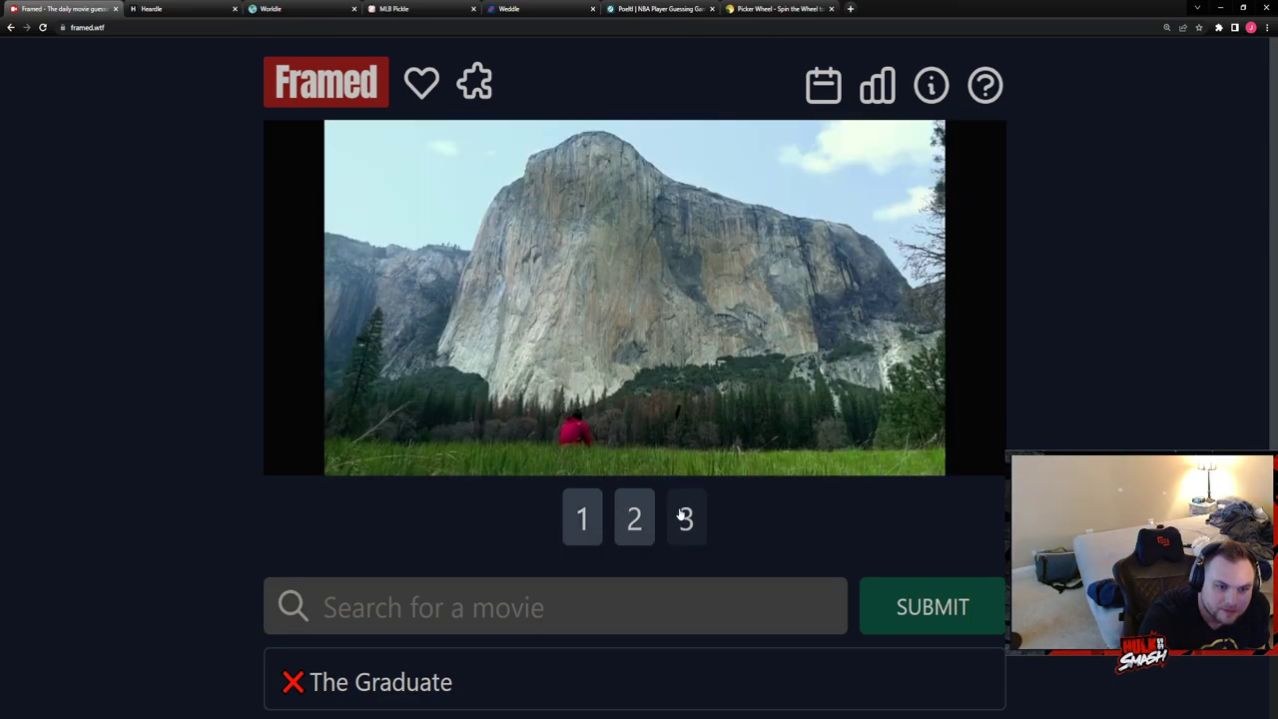
Start another movie guess, then clear the unfinished text
{"action": "left_click", "coordinate": [628, 594]}
{"action": "type", "text": "grizzl"}
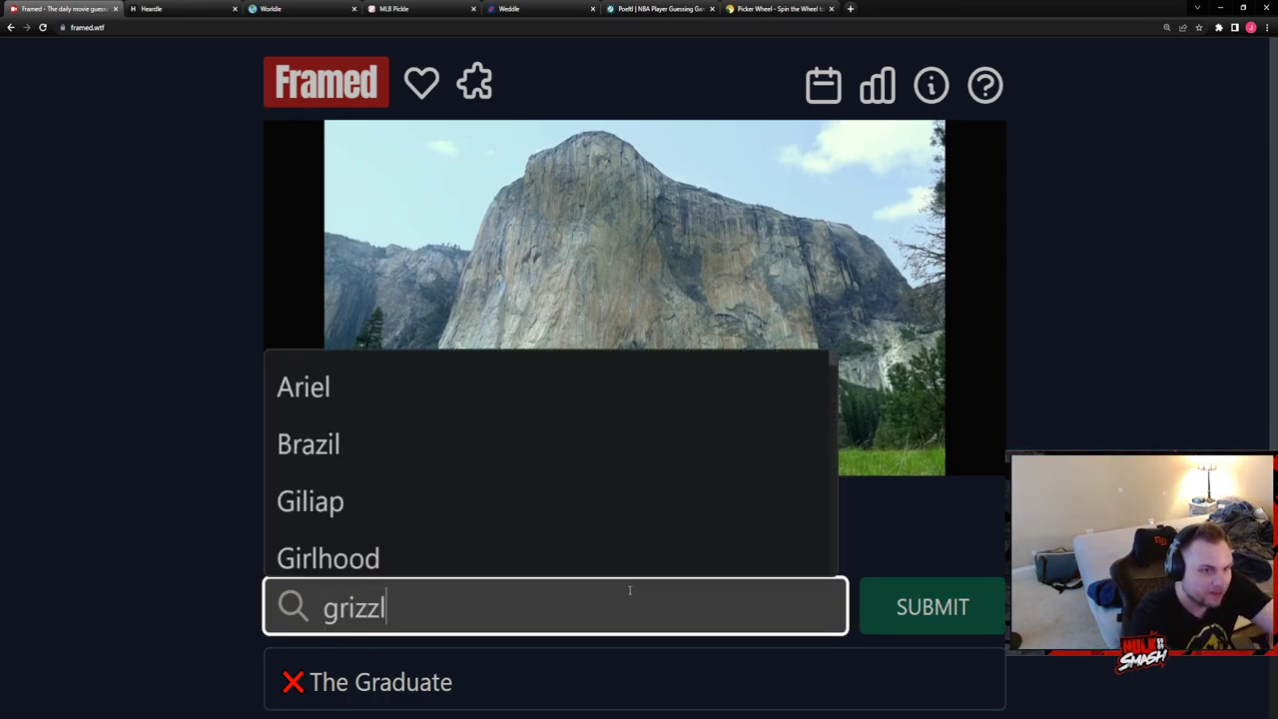
{"action": "type", "text": "y"}
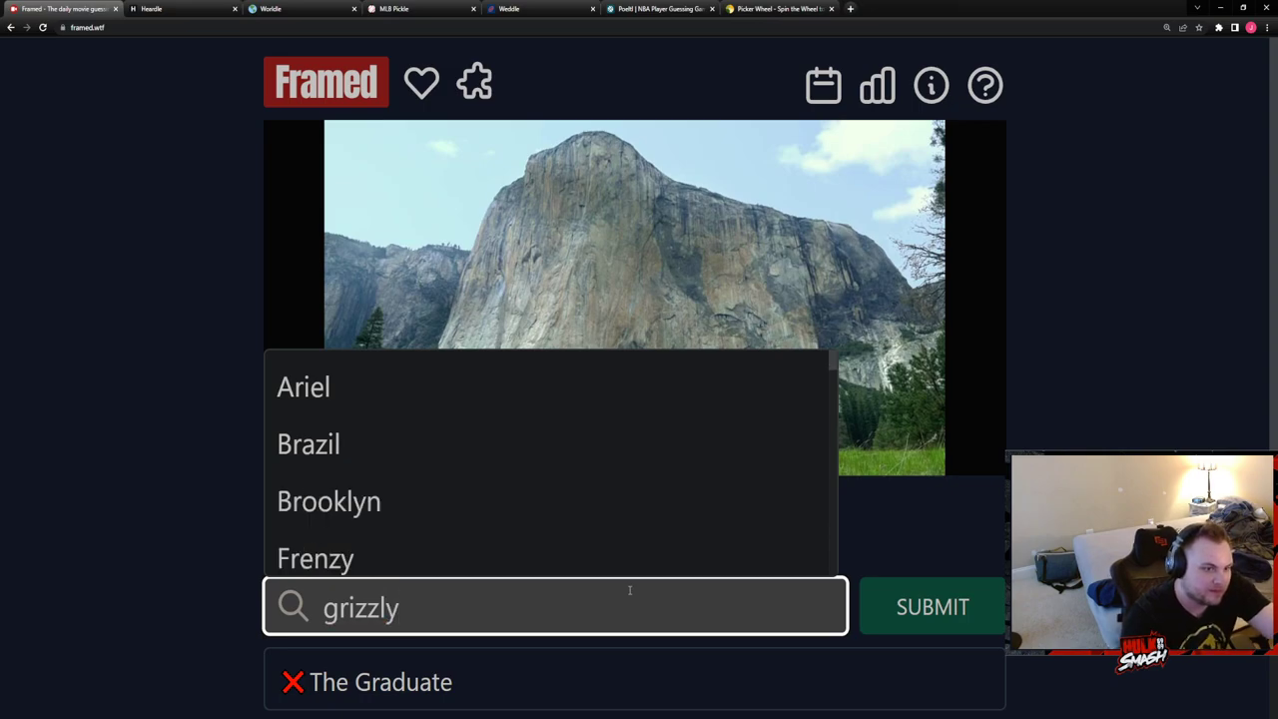
{"action": "type", "text": " man"}
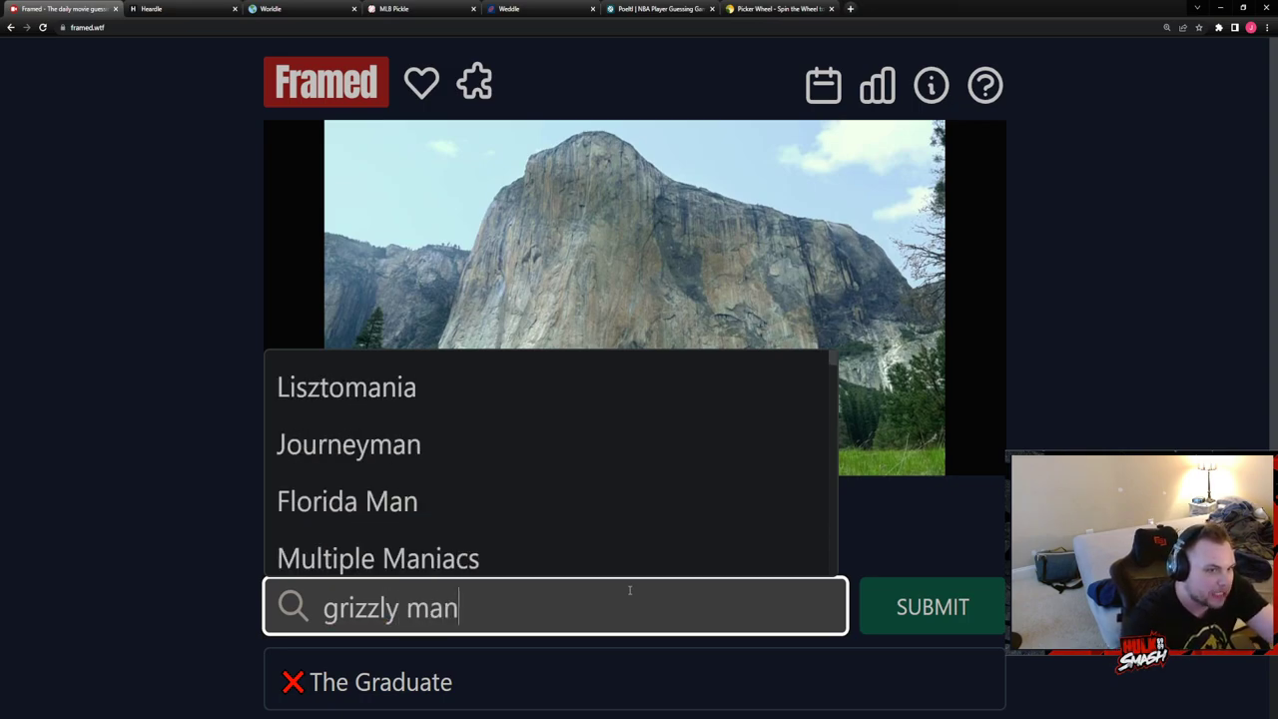
{"action": "key", "text": "BackSpace"}
{"action": "key", "text": "ctrl+a"}
{"action": "key", "text": "BackSpace"}
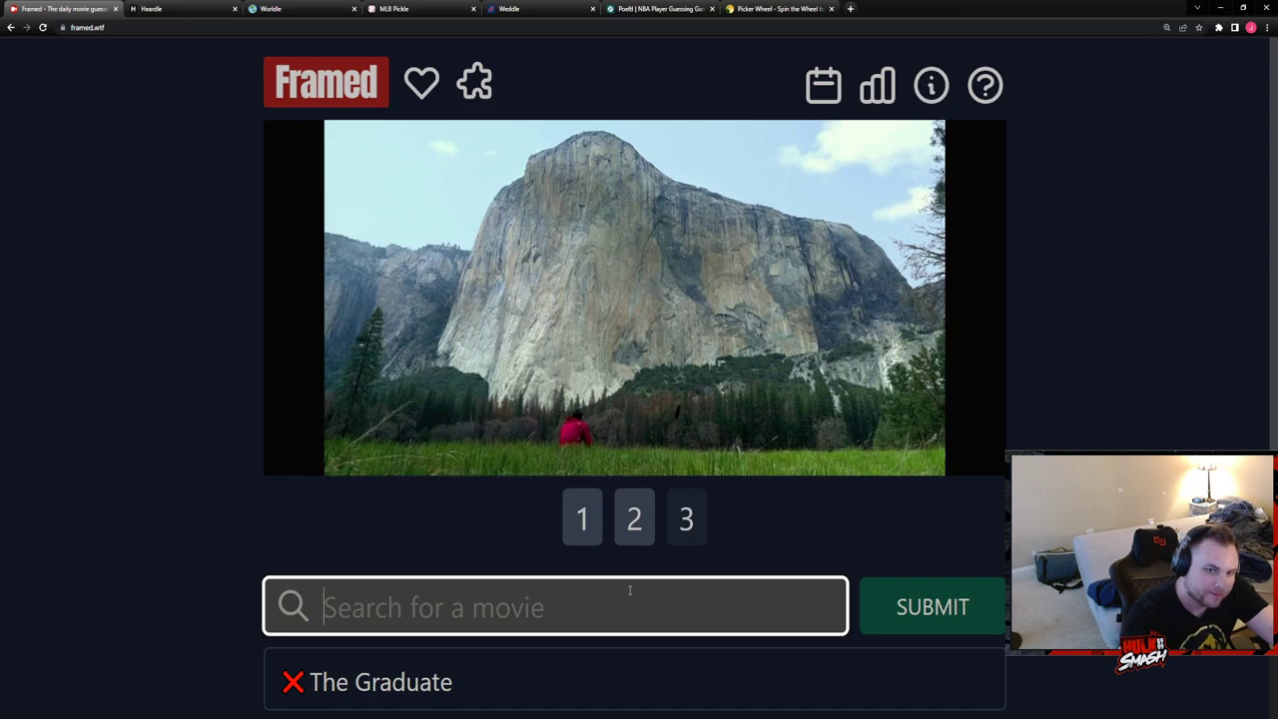
Review the earlier stills again and choose Into The Wild from the suggestions
{"action": "left_click", "coordinate": [589, 519]}
{"action": "left_click", "coordinate": [628, 519]}
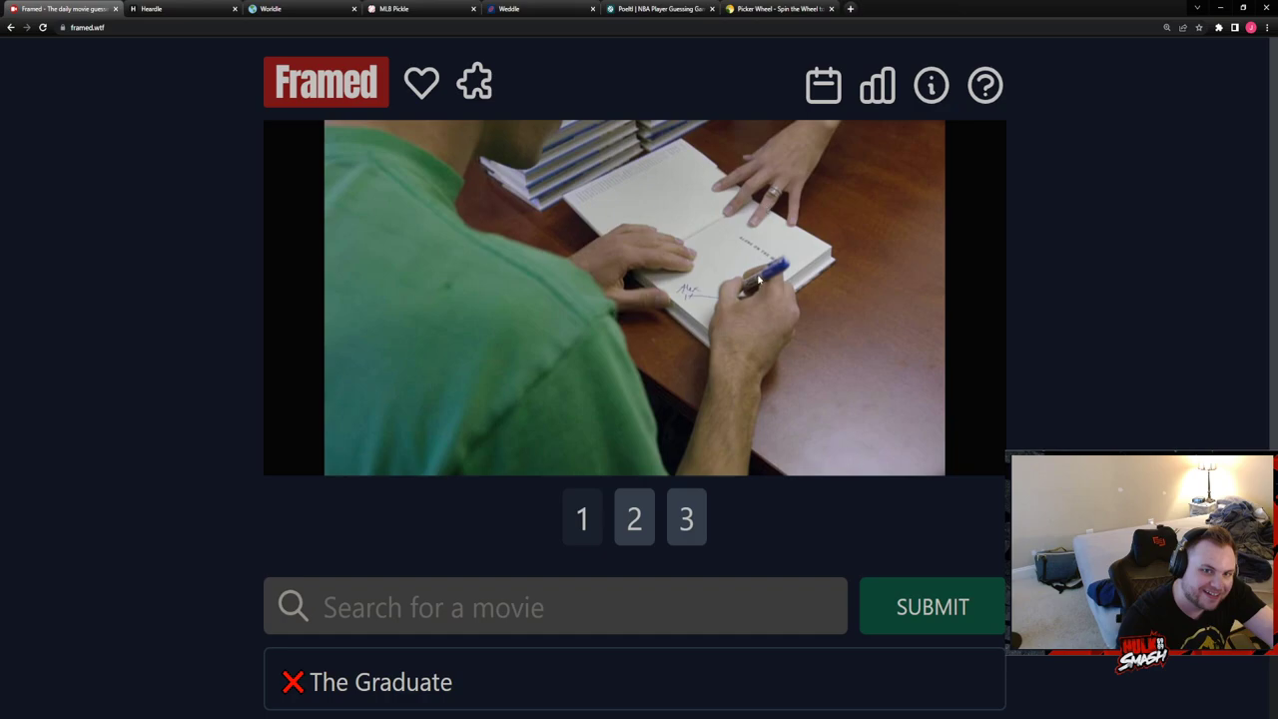
{"action": "left_click", "coordinate": [582, 518]}
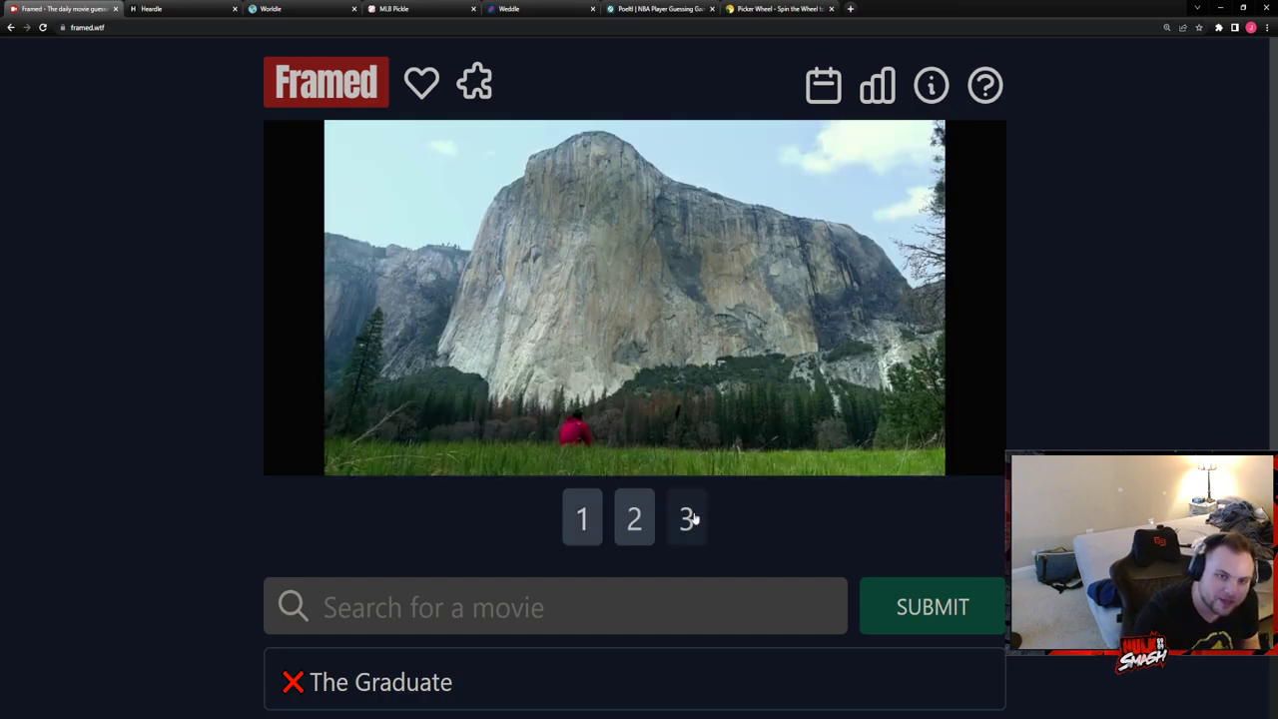
{"action": "left_click", "coordinate": [580, 604]}
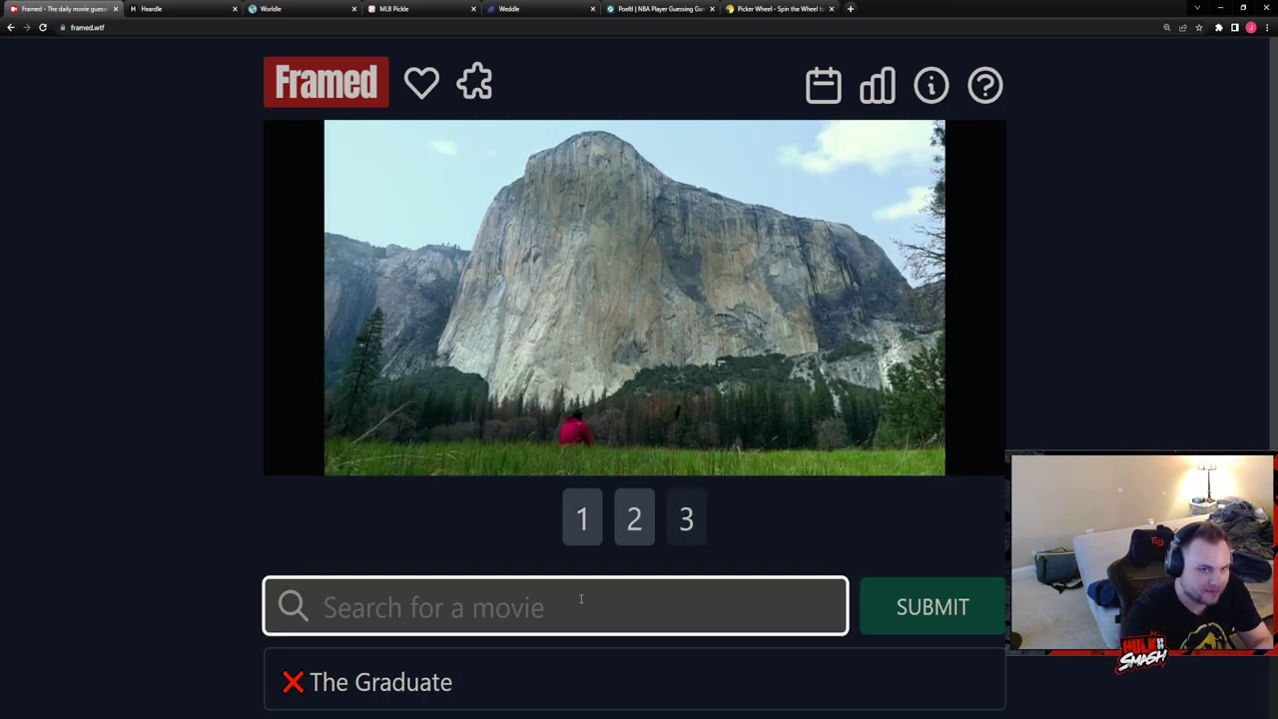
{"action": "type", "text": "into the"}
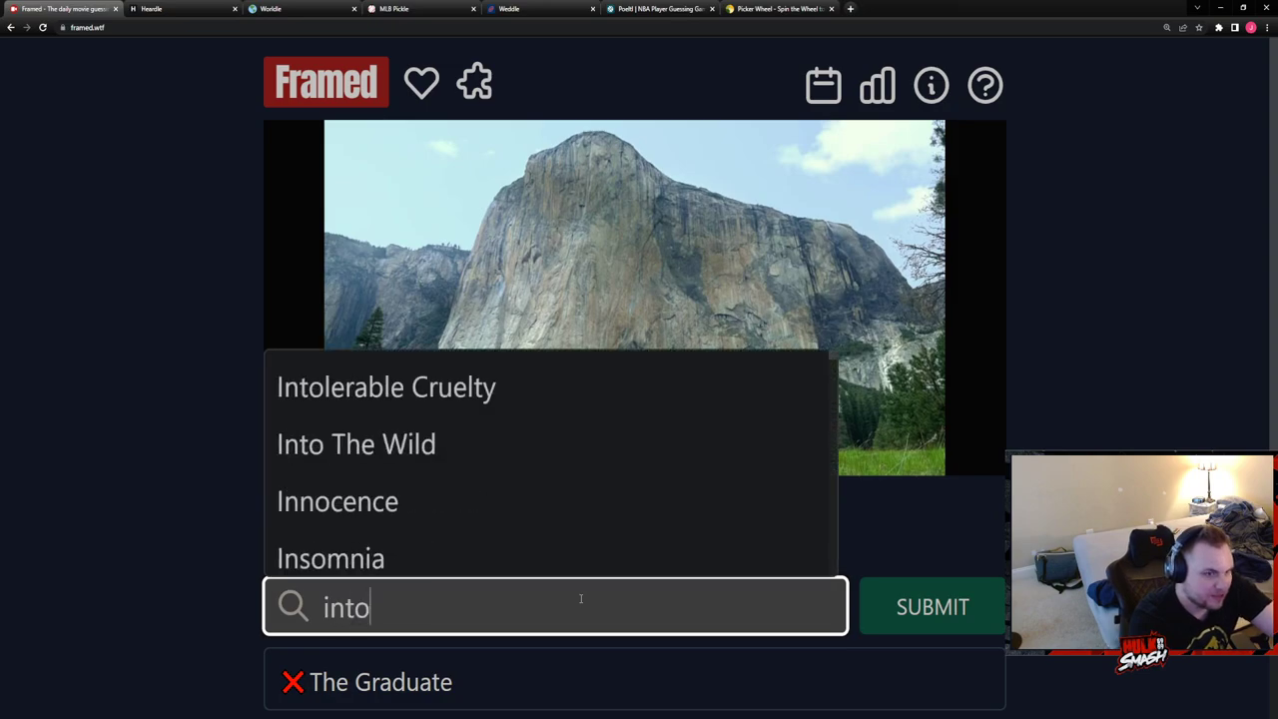
{"action": "left_click", "coordinate": [356, 387]}
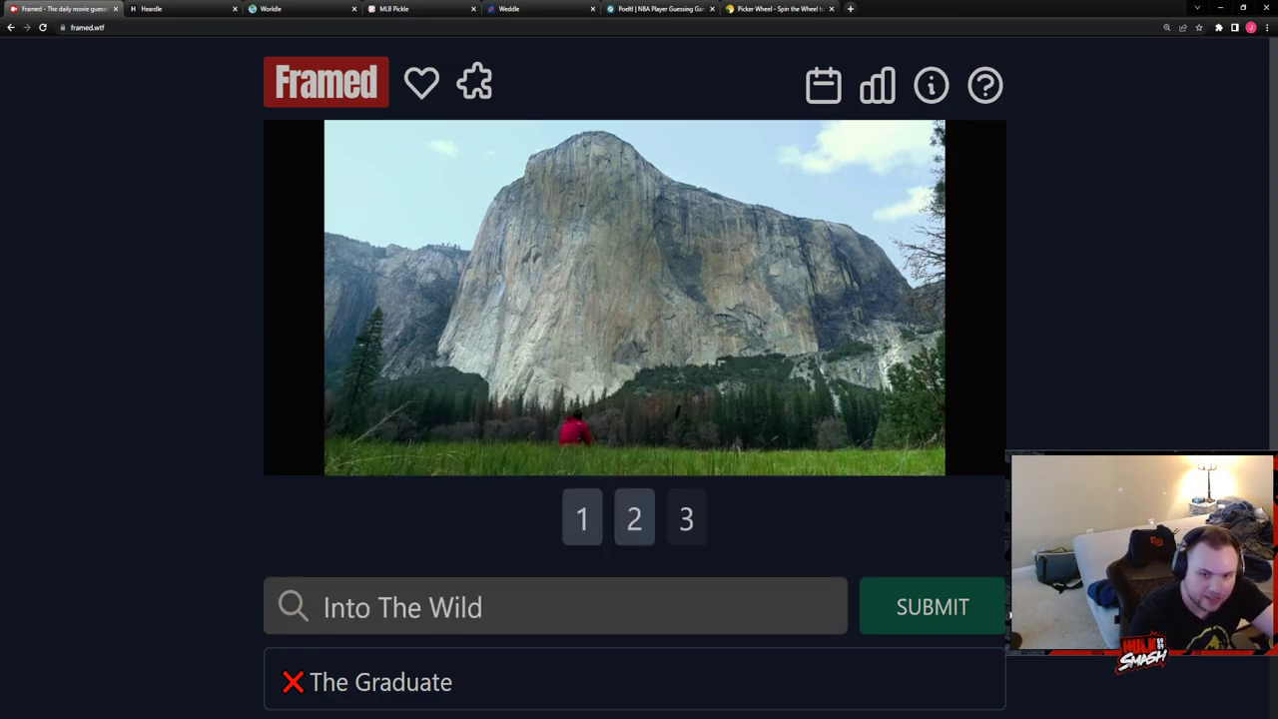
Submit Into The Wild and step through stills one to four
{"action": "left_click", "coordinate": [929, 606]}
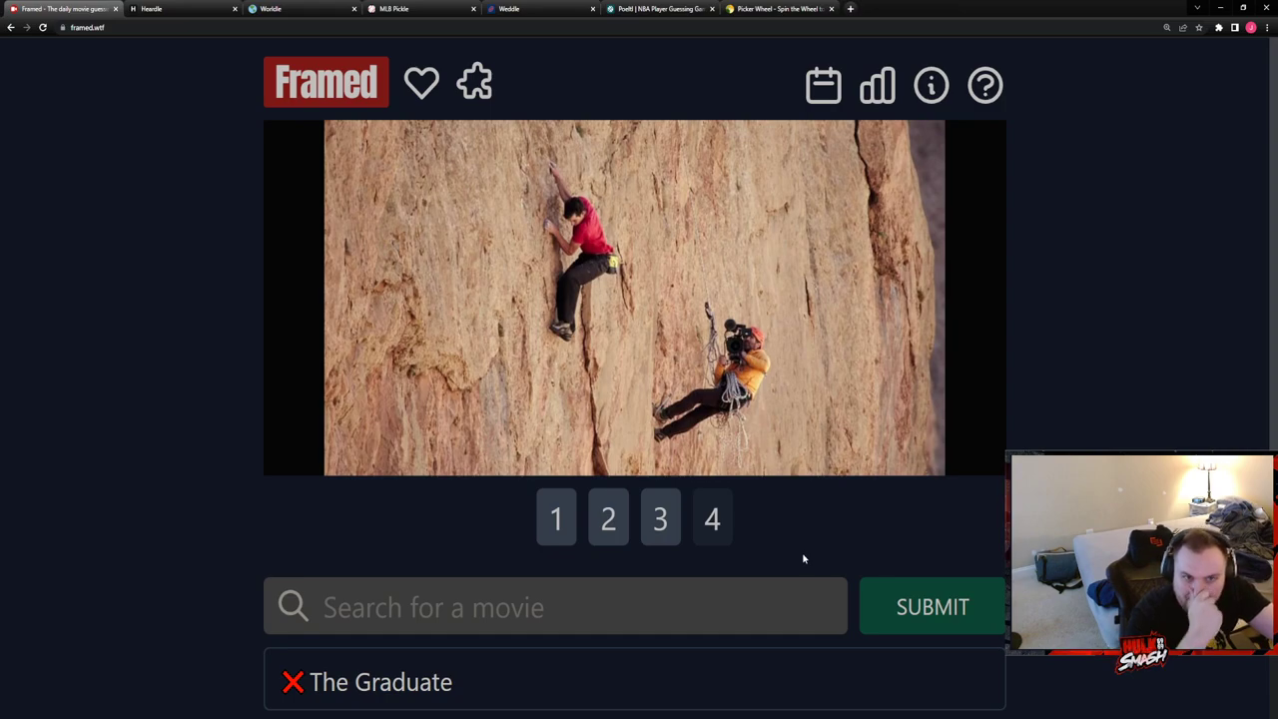
{"action": "left_click", "coordinate": [670, 519]}
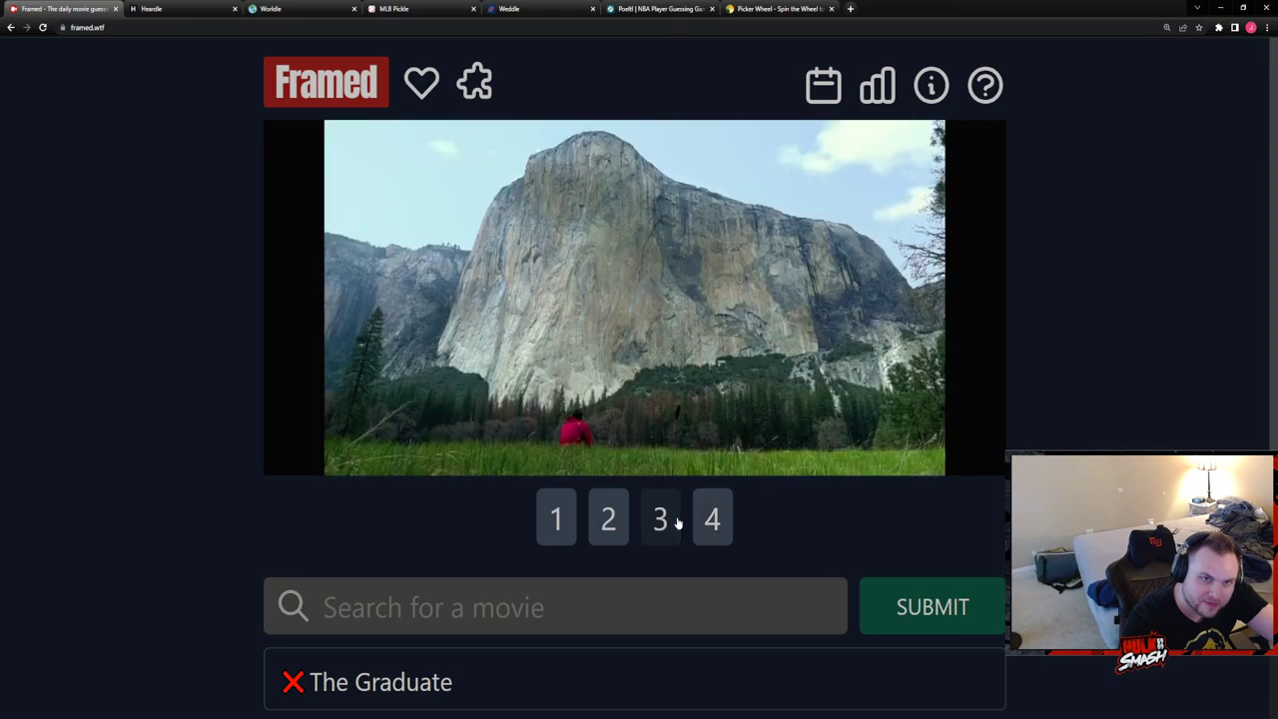
{"action": "left_click", "coordinate": [608, 518]}
{"action": "left_click", "coordinate": [555, 521]}
{"action": "left_click", "coordinate": [608, 518]}
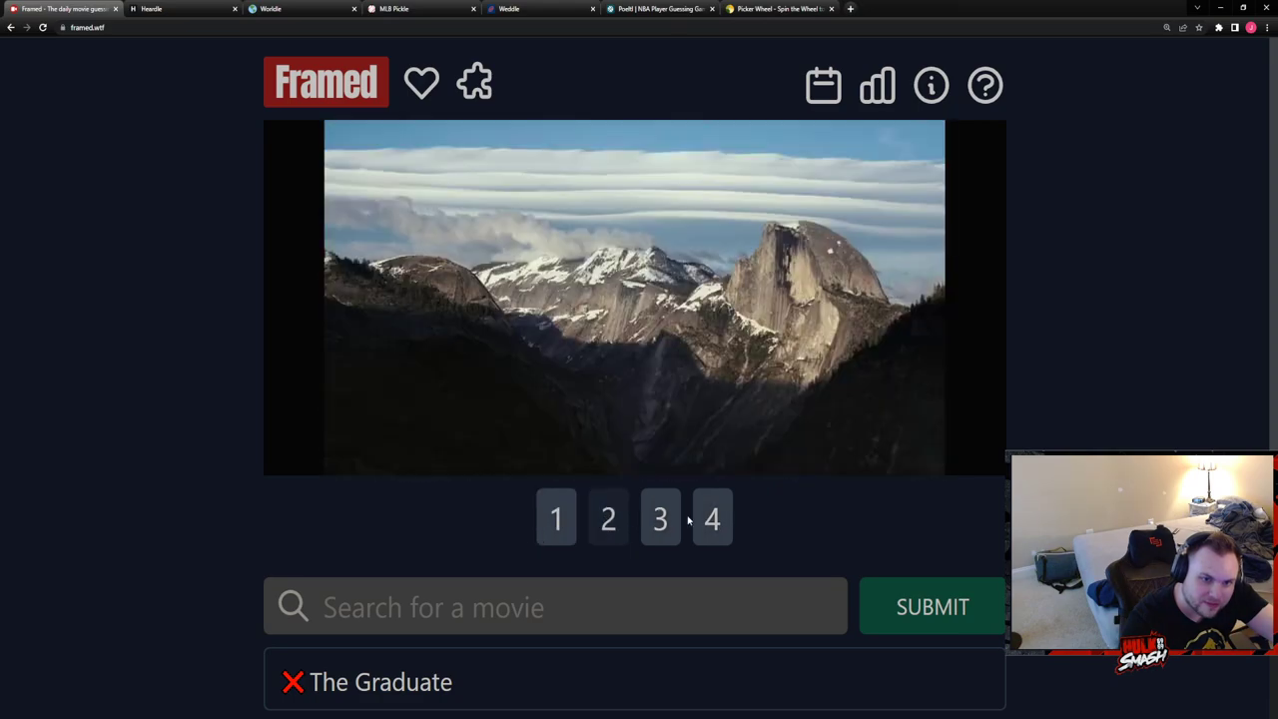
{"action": "left_click", "coordinate": [660, 518]}
{"action": "left_click", "coordinate": [712, 518]}
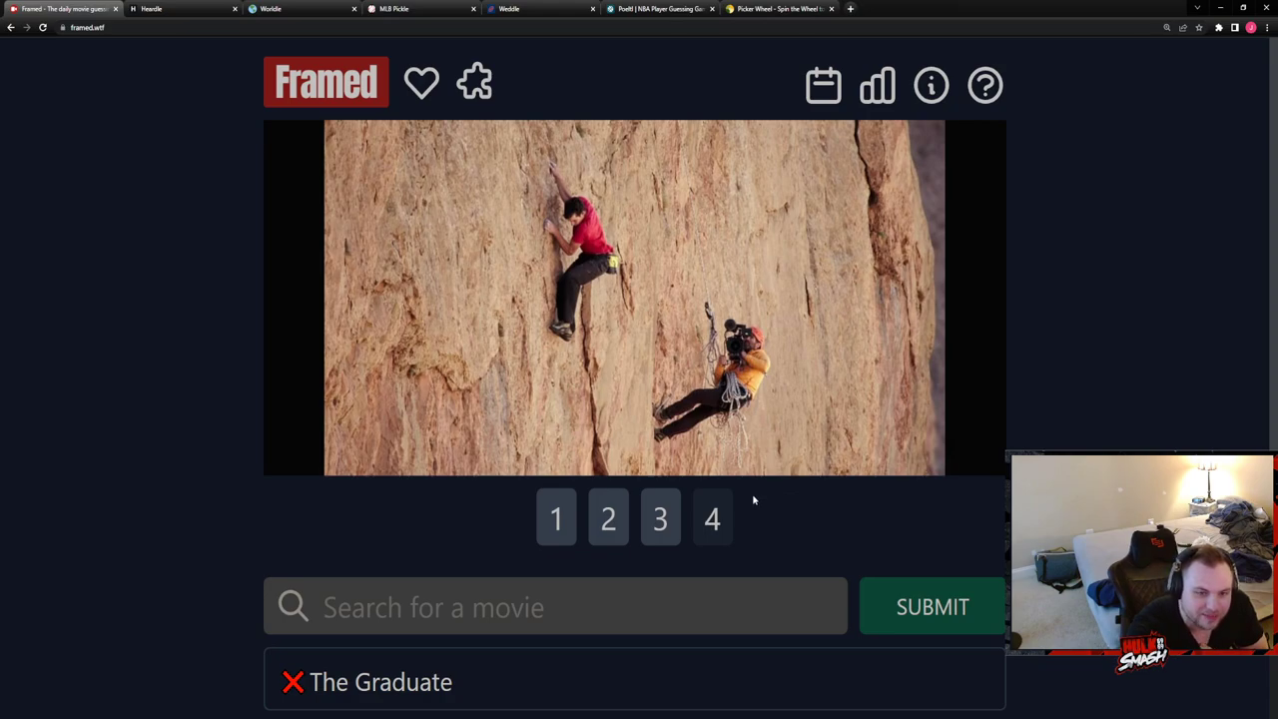
Flip through all four stills again and ready the search box for the next guess
{"action": "left_click", "coordinate": [564, 519]}
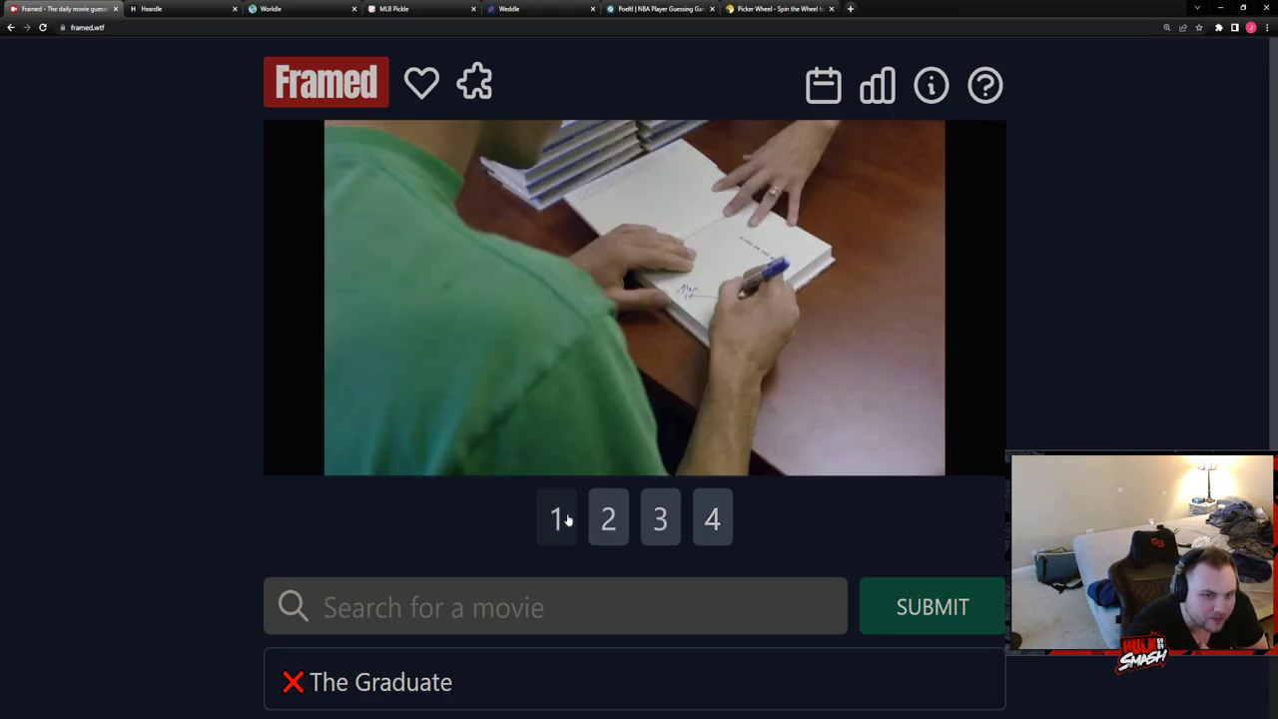
{"action": "left_click", "coordinate": [608, 521]}
{"action": "left_click", "coordinate": [662, 521]}
{"action": "left_click", "coordinate": [712, 519]}
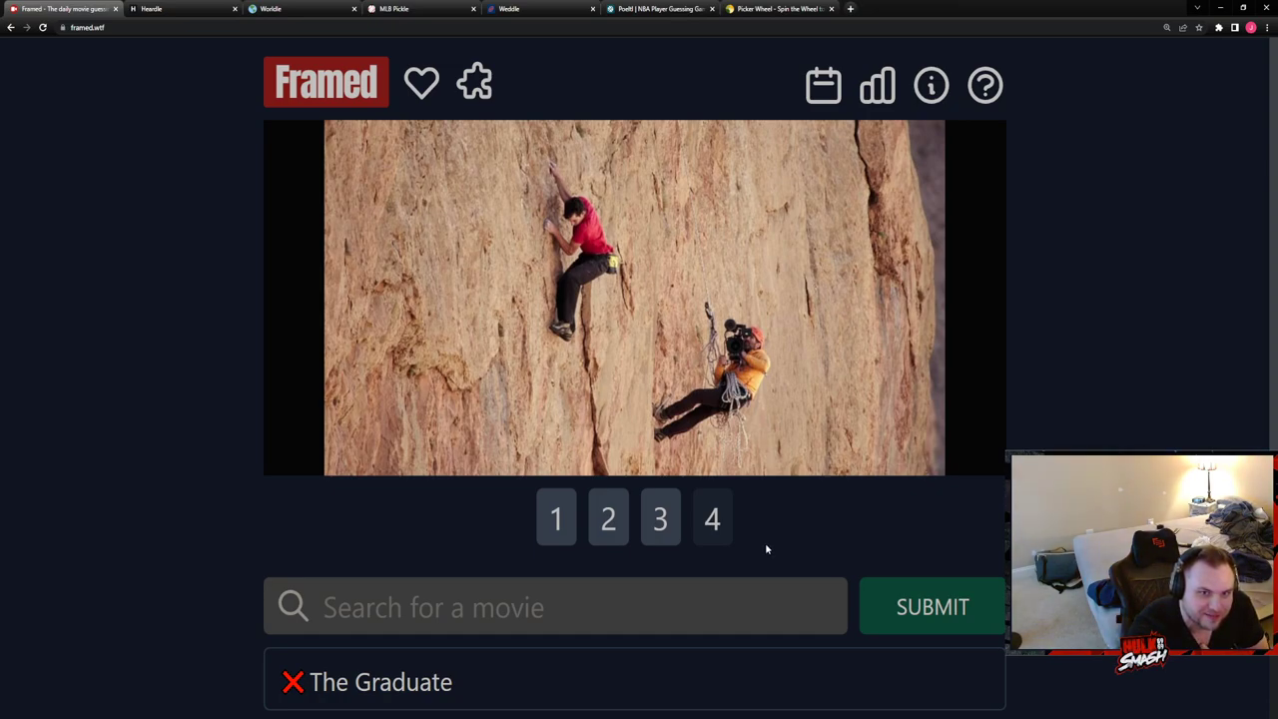
{"action": "left_click", "coordinate": [684, 607]}
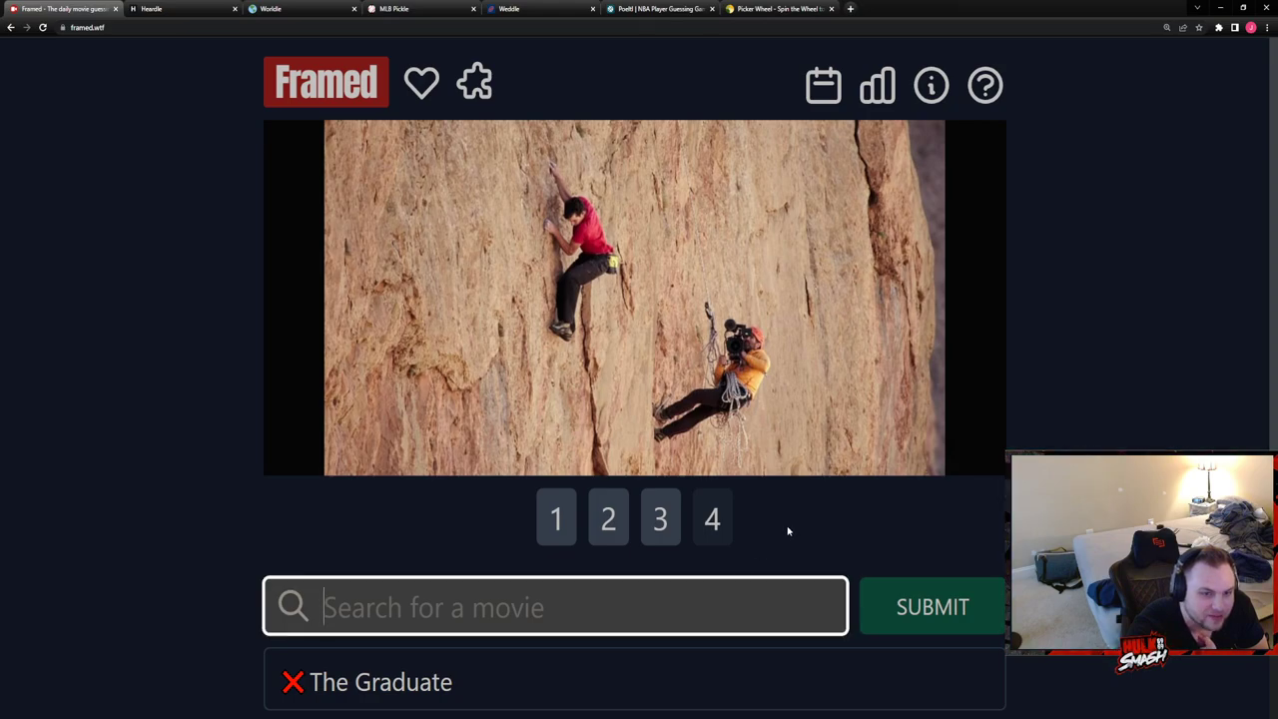
Check statistics, submit Mission: Impossible II, and compare the first and fifth stills
{"action": "left_click", "coordinate": [876, 86]}
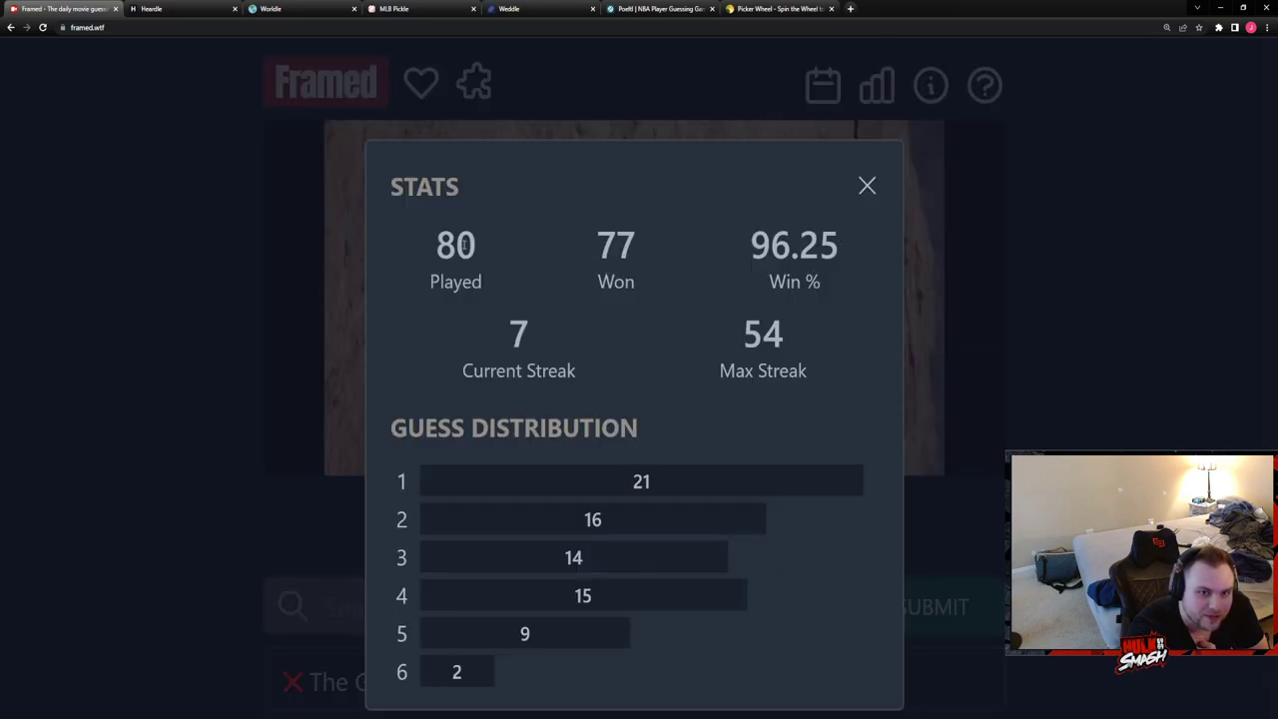
{"action": "left_click", "coordinate": [867, 184]}
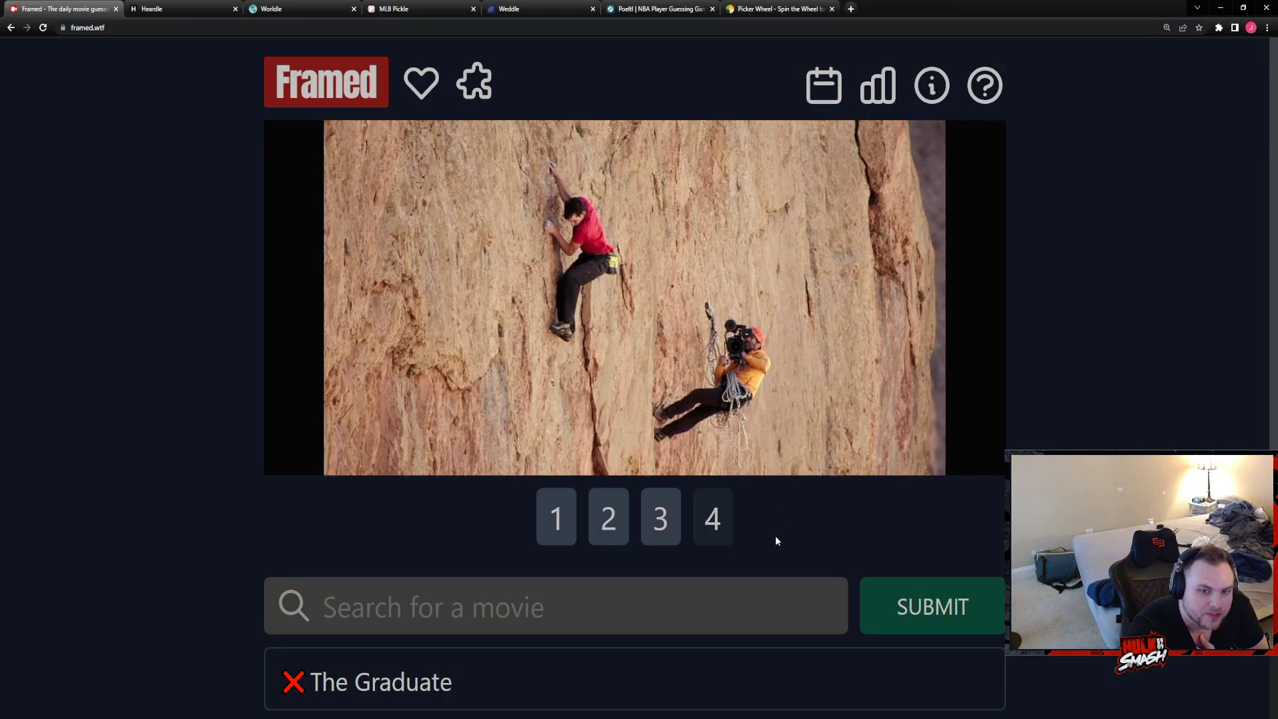
{"action": "left_click", "coordinate": [729, 607]}
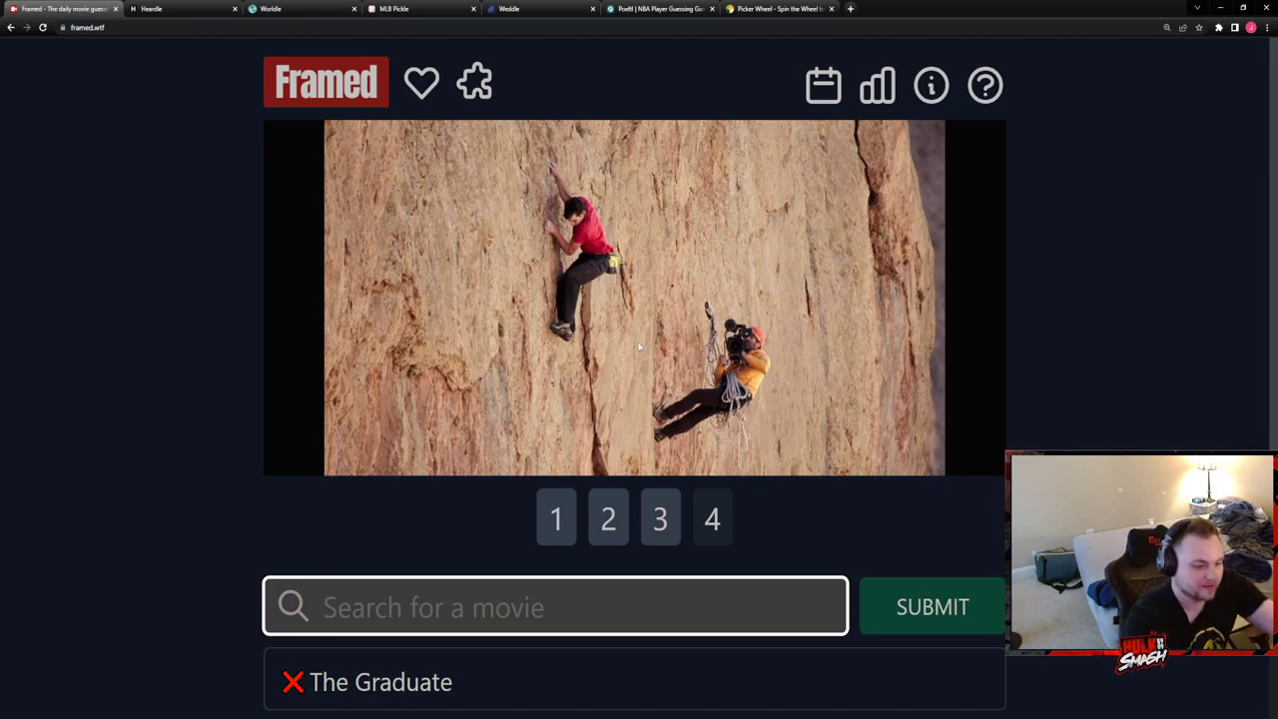
{"action": "type", "text": "mission"}
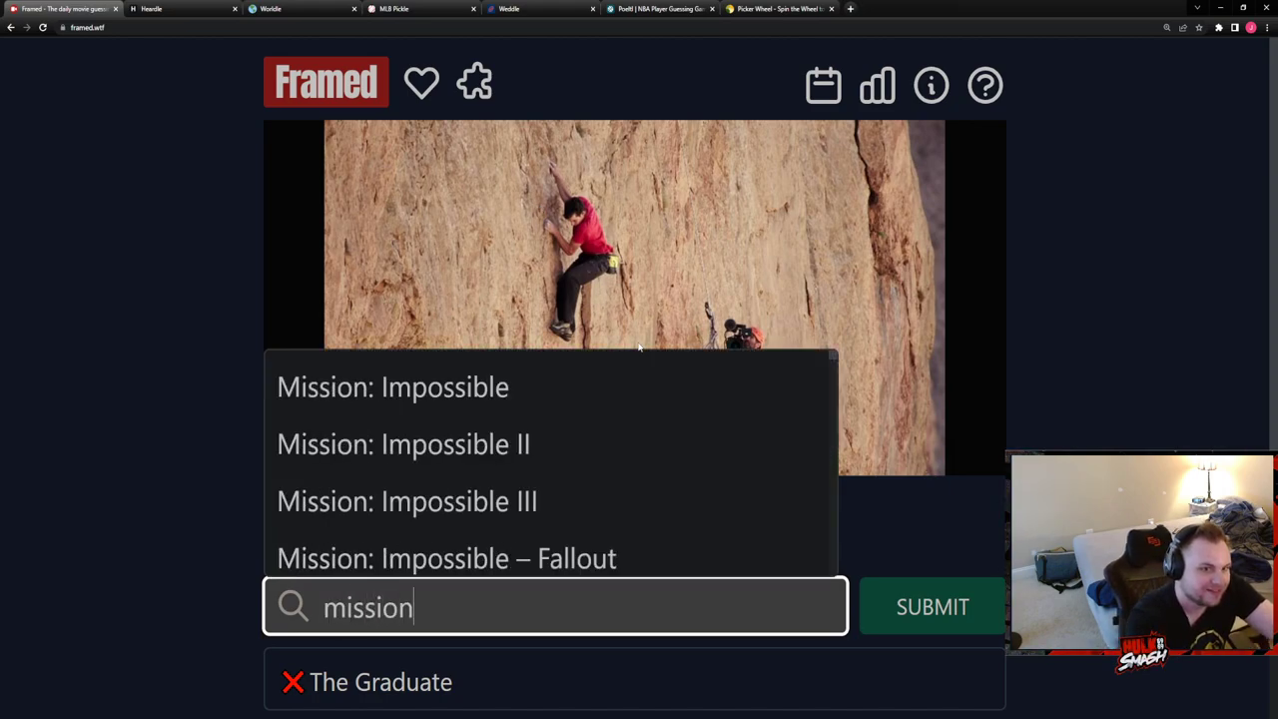
{"action": "left_click", "coordinate": [519, 445]}
{"action": "left_click", "coordinate": [931, 606]}
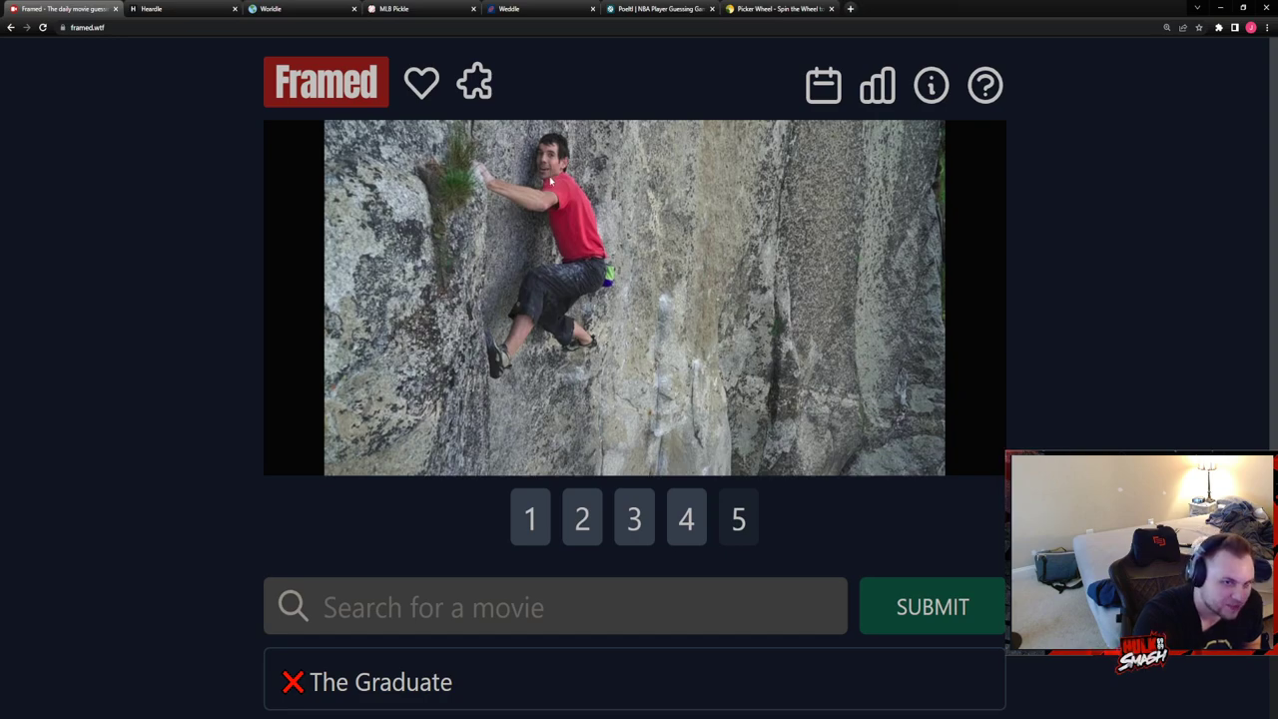
{"action": "scroll", "coordinate": [619, 552], "scroll_direction": "down", "scroll_amount": 1}
{"action": "scroll", "coordinate": [619, 552], "scroll_direction": "down", "scroll_amount": 3}
{"action": "scroll", "coordinate": [619, 552], "scroll_direction": "up", "scroll_amount": 4}
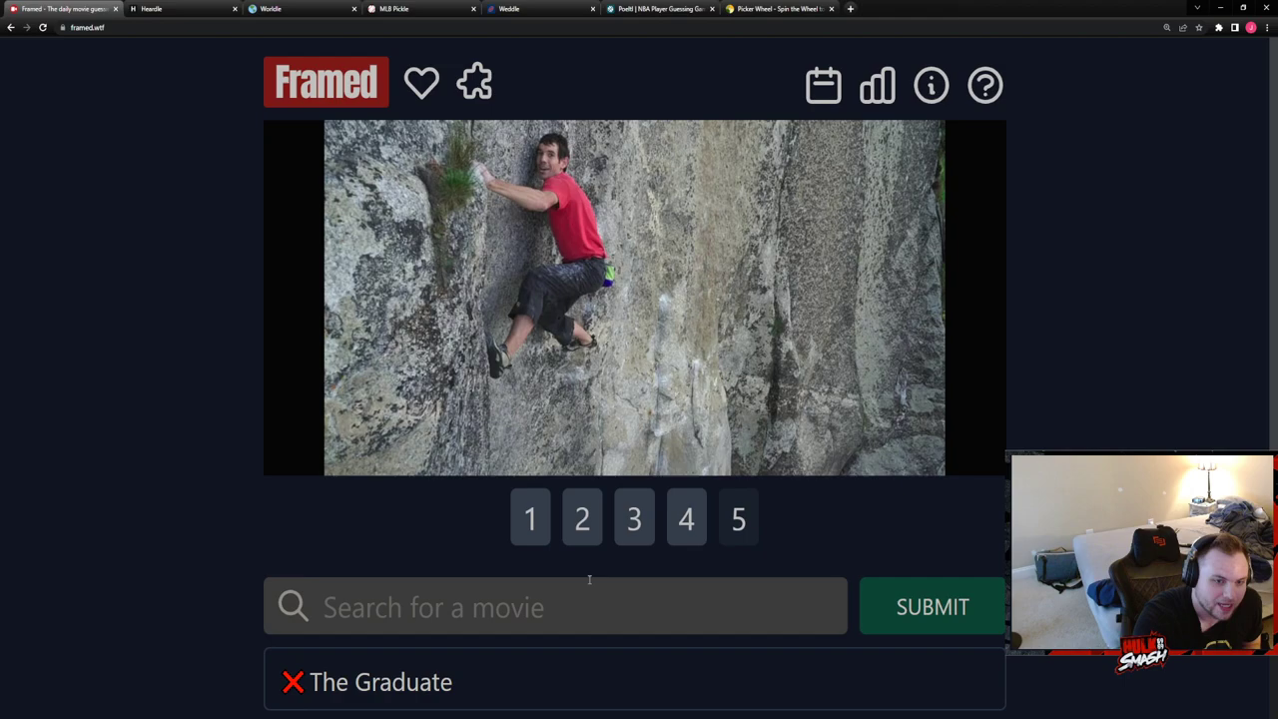
{"action": "left_click", "coordinate": [530, 517]}
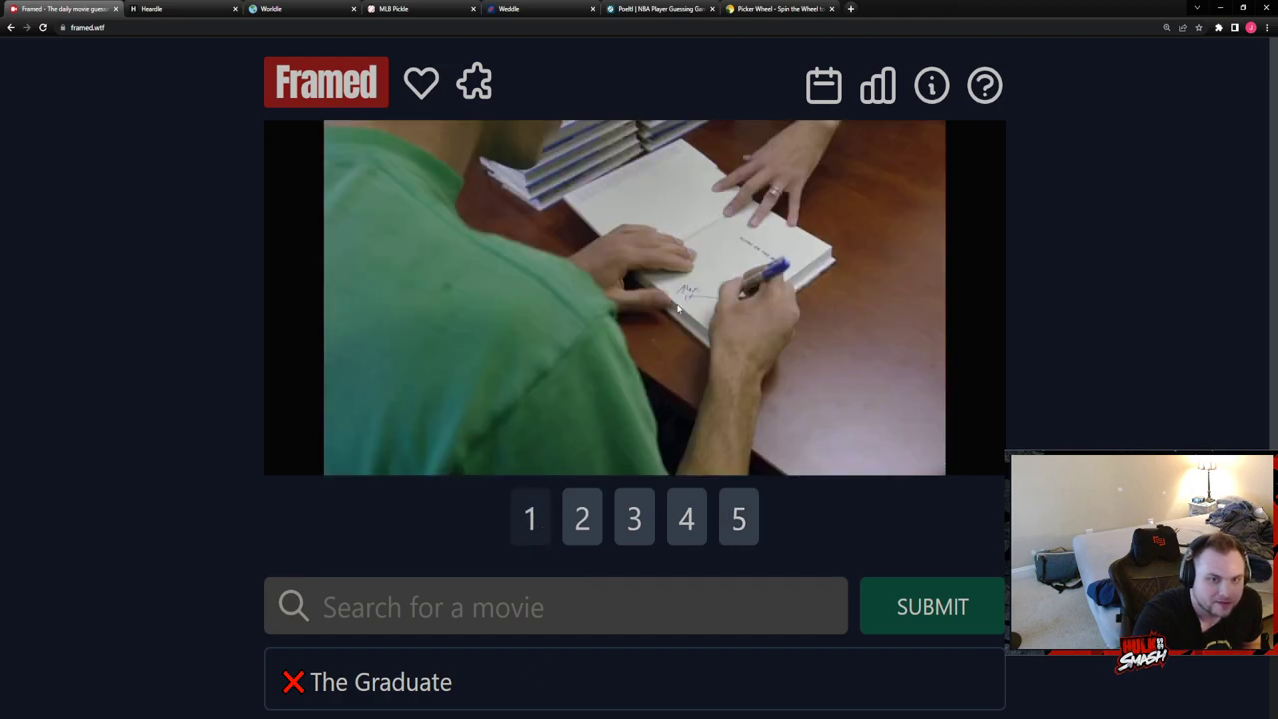
{"action": "left_click", "coordinate": [747, 513]}
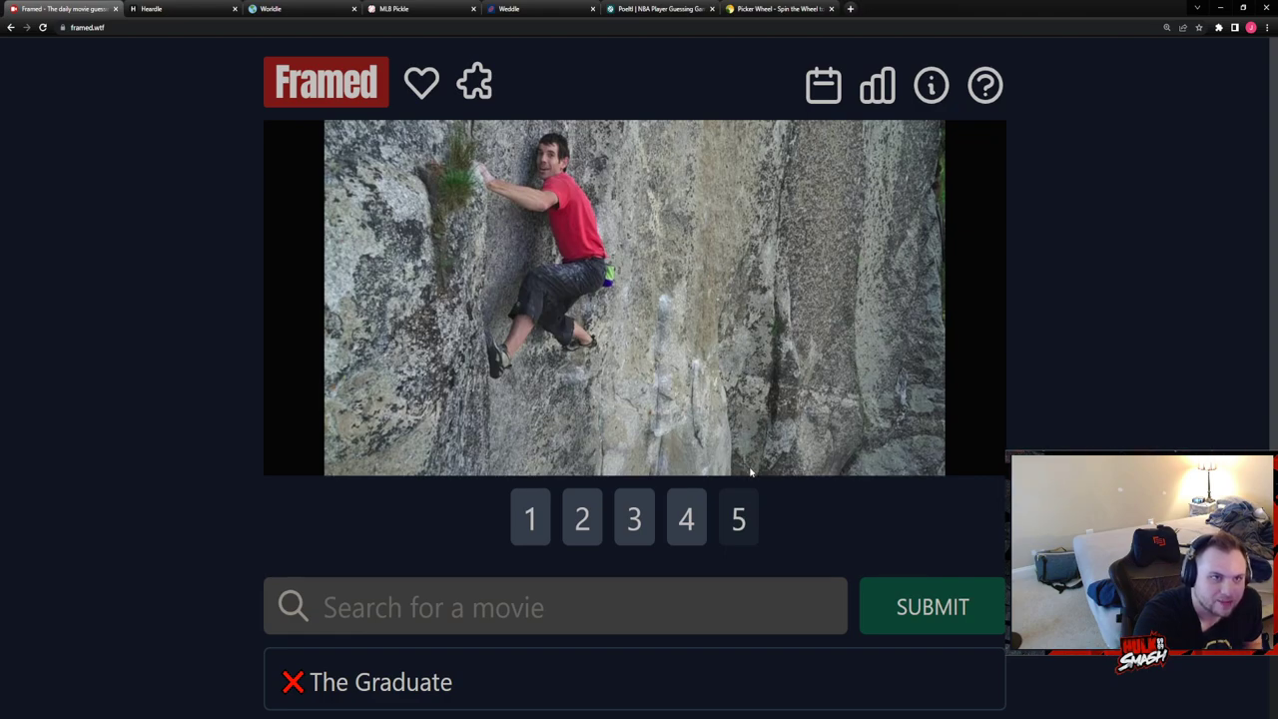
Search for and submit Free Solo as the movie guess
{"action": "left_click", "coordinate": [659, 598]}
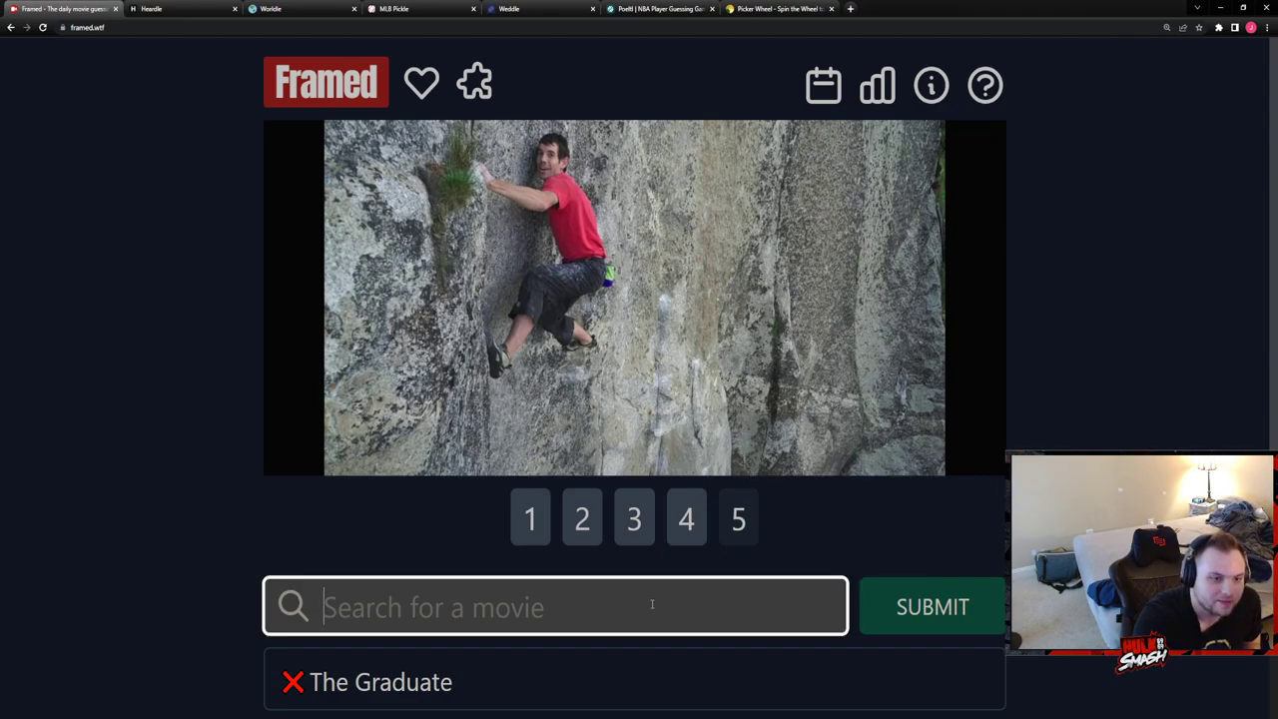
{"action": "type", "text": "climbin"}
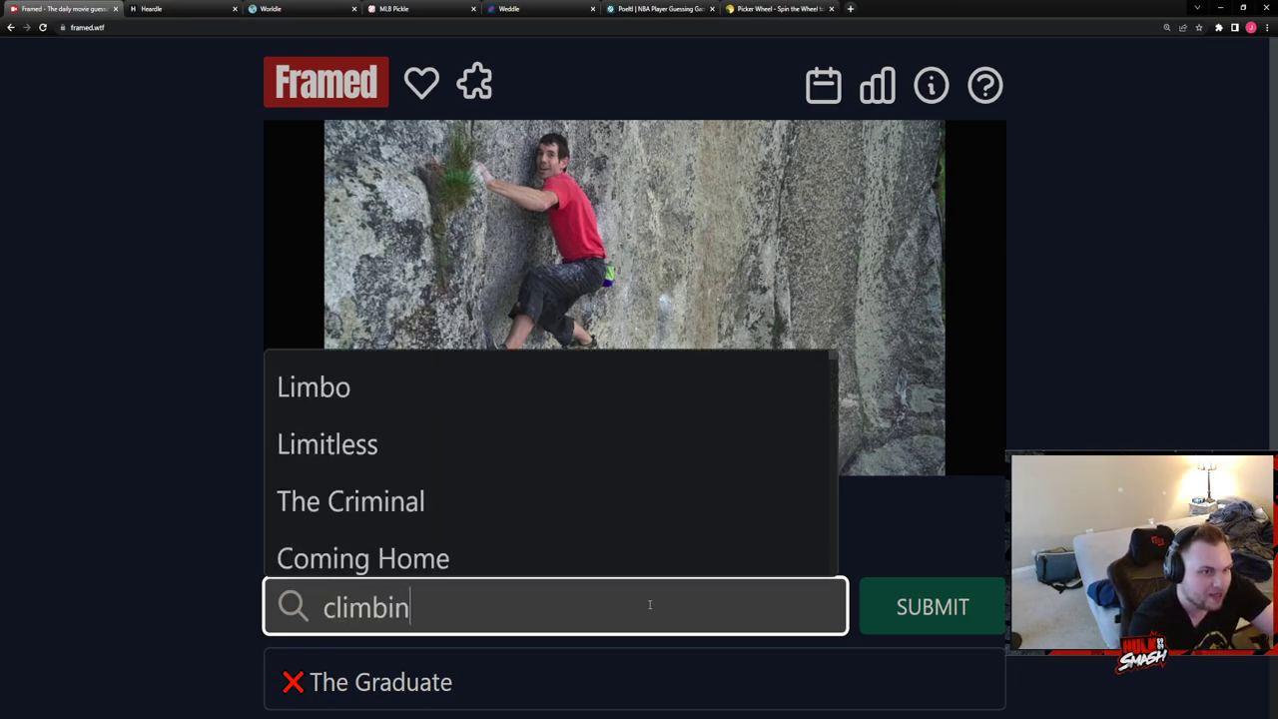
{"action": "type", "text": "g e"}
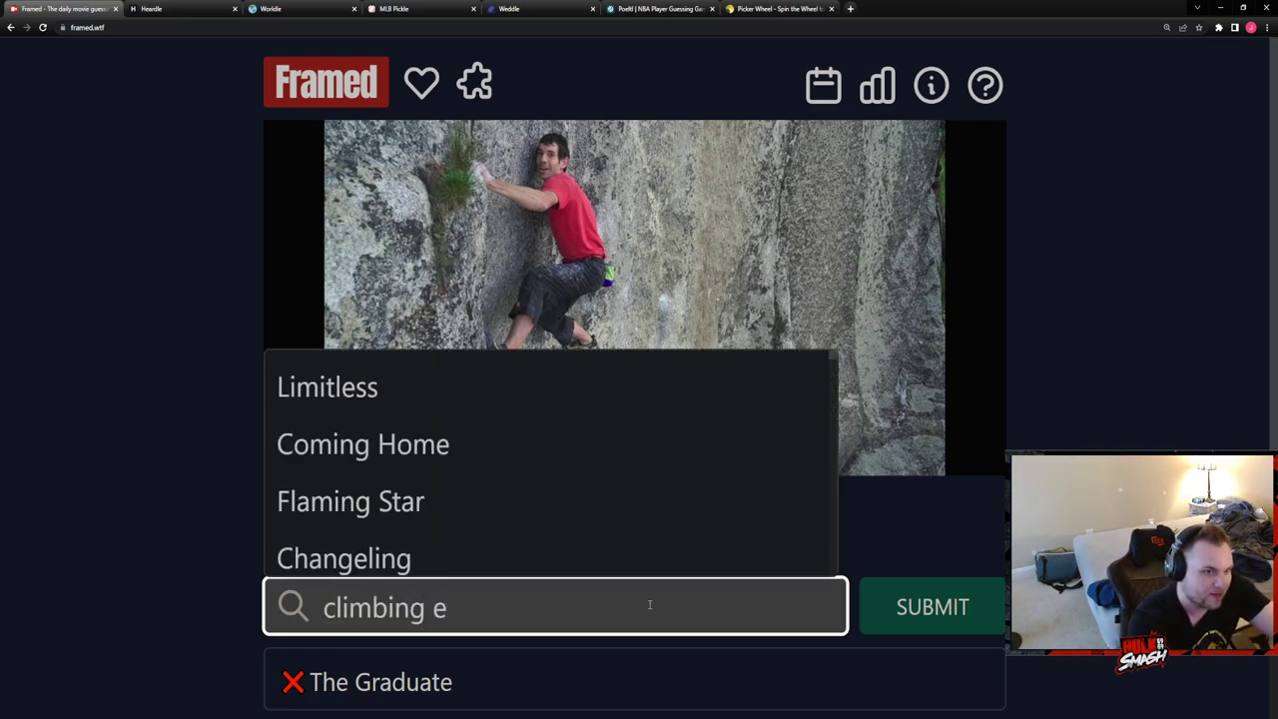
{"action": "type", "text": "ve"}
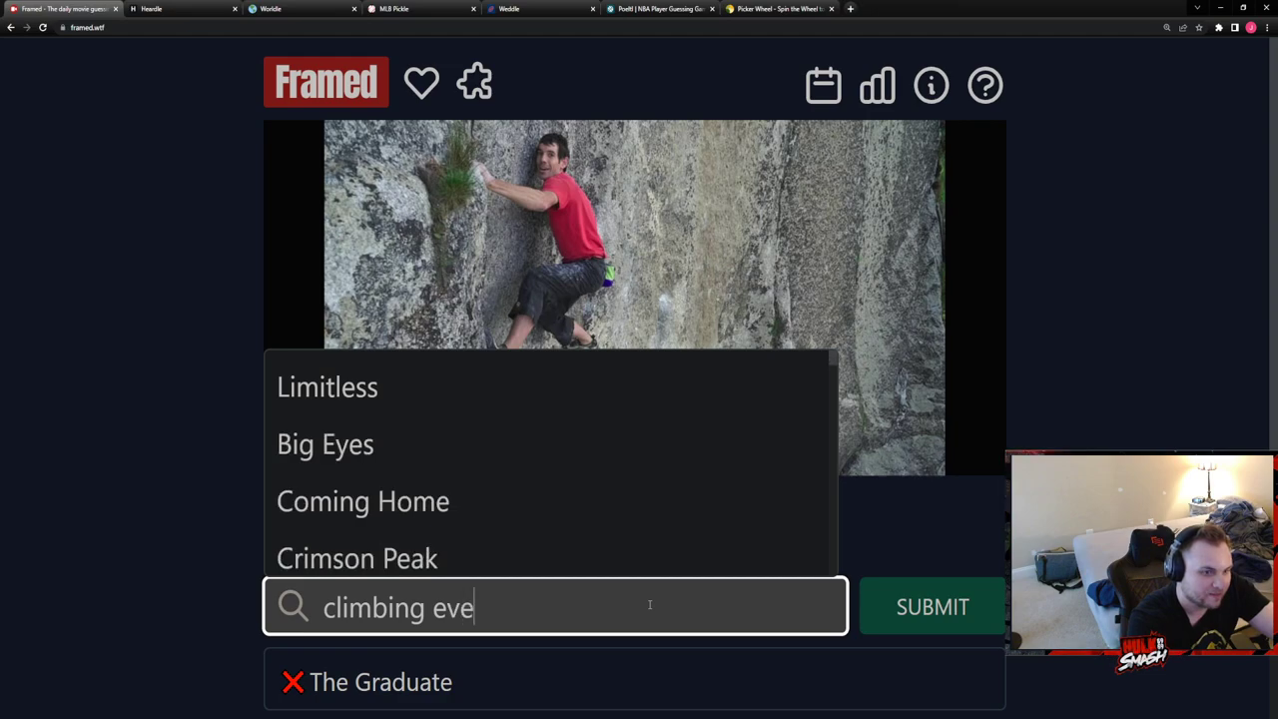
{"action": "type", "text": "r"}
{"action": "key", "text": "BackSpace"}
{"action": "key", "text": "BackSpace"}
{"action": "key", "text": "BackSpace"}
{"action": "key", "text": "BackSpace"}
{"action": "key", "text": "BackSpace"}
{"action": "key", "text": "BackSpace"}
{"action": "key", "text": "BackSpace"}
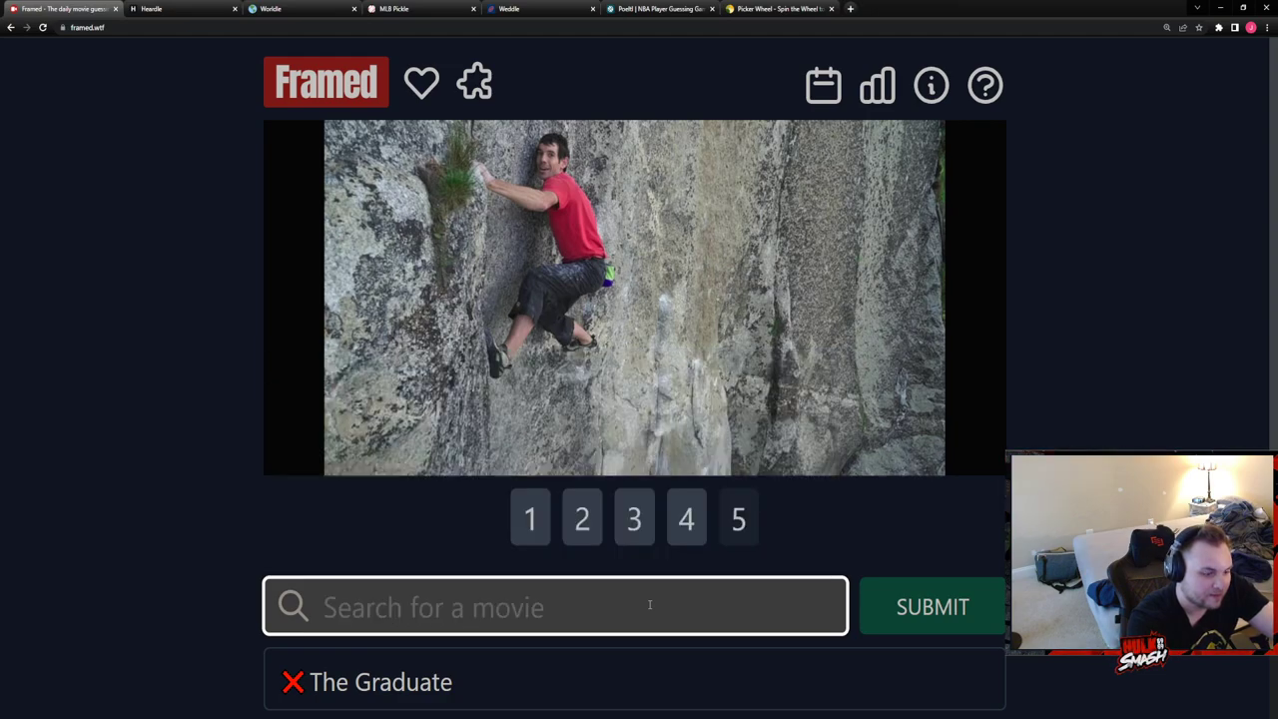
{"action": "type", "text": "free s"}
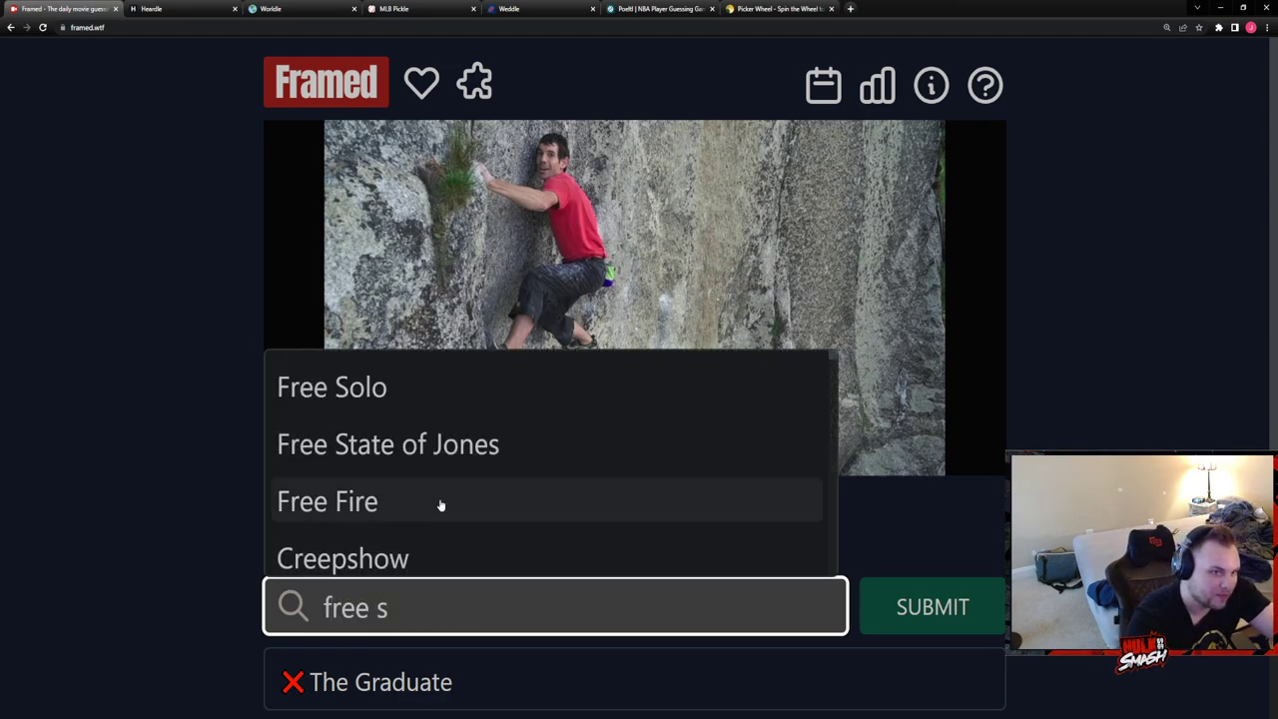
{"action": "left_click", "coordinate": [385, 387]}
{"action": "left_click", "coordinate": [931, 606]}
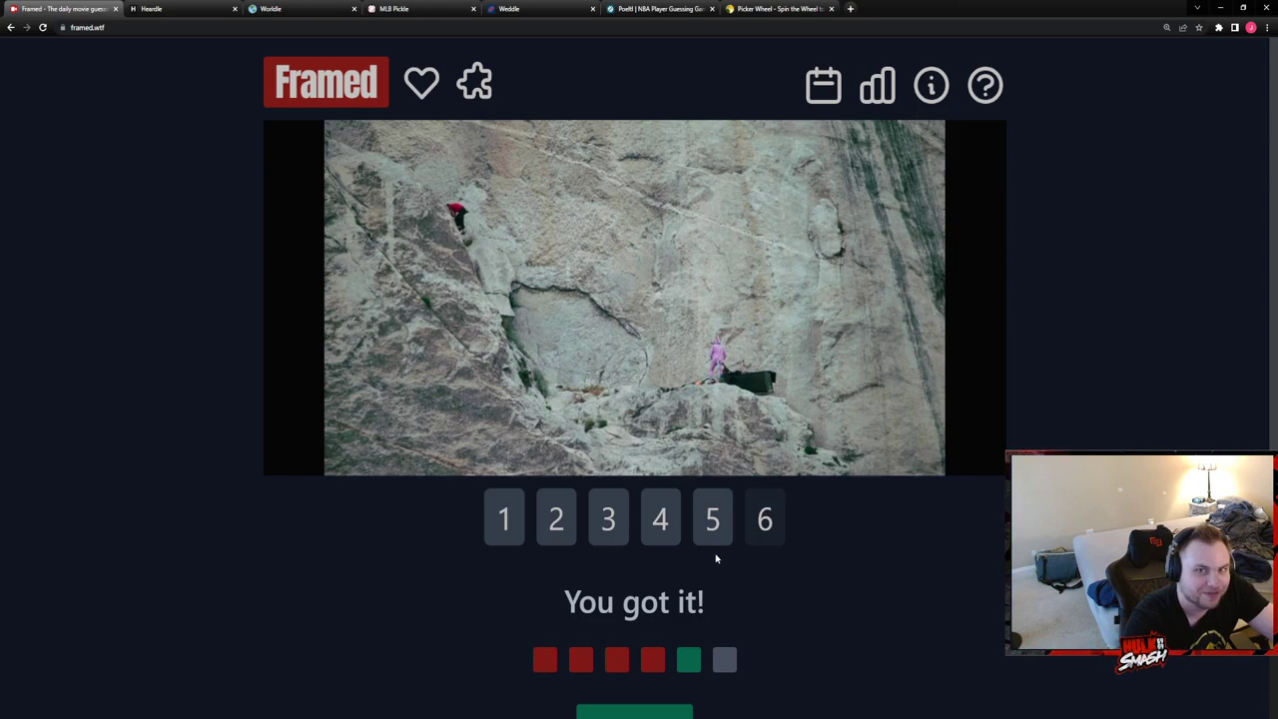
Look back through the earlier Free Solo stills
{"action": "left_click", "coordinate": [710, 519]}
{"action": "left_click", "coordinate": [660, 521]}
{"action": "left_click", "coordinate": [606, 521]}
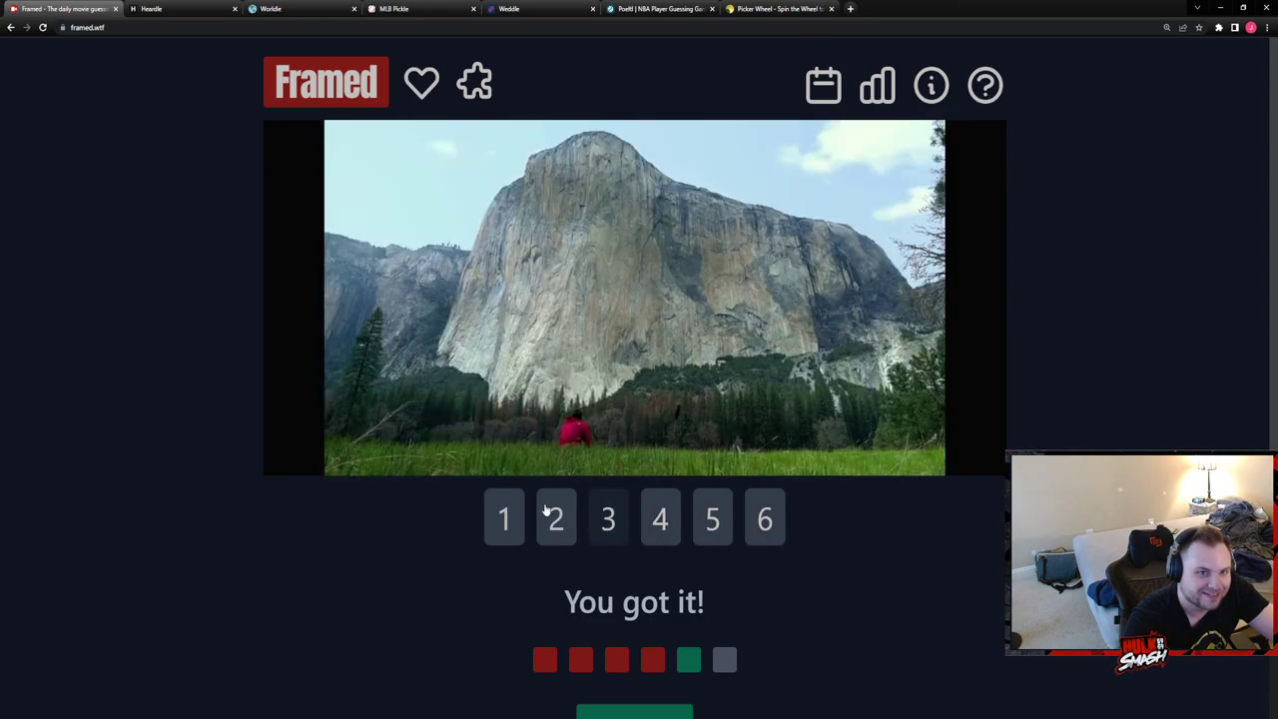
{"action": "left_click", "coordinate": [503, 519]}
{"action": "left_click", "coordinate": [556, 519]}
{"action": "left_click", "coordinate": [607, 521]}
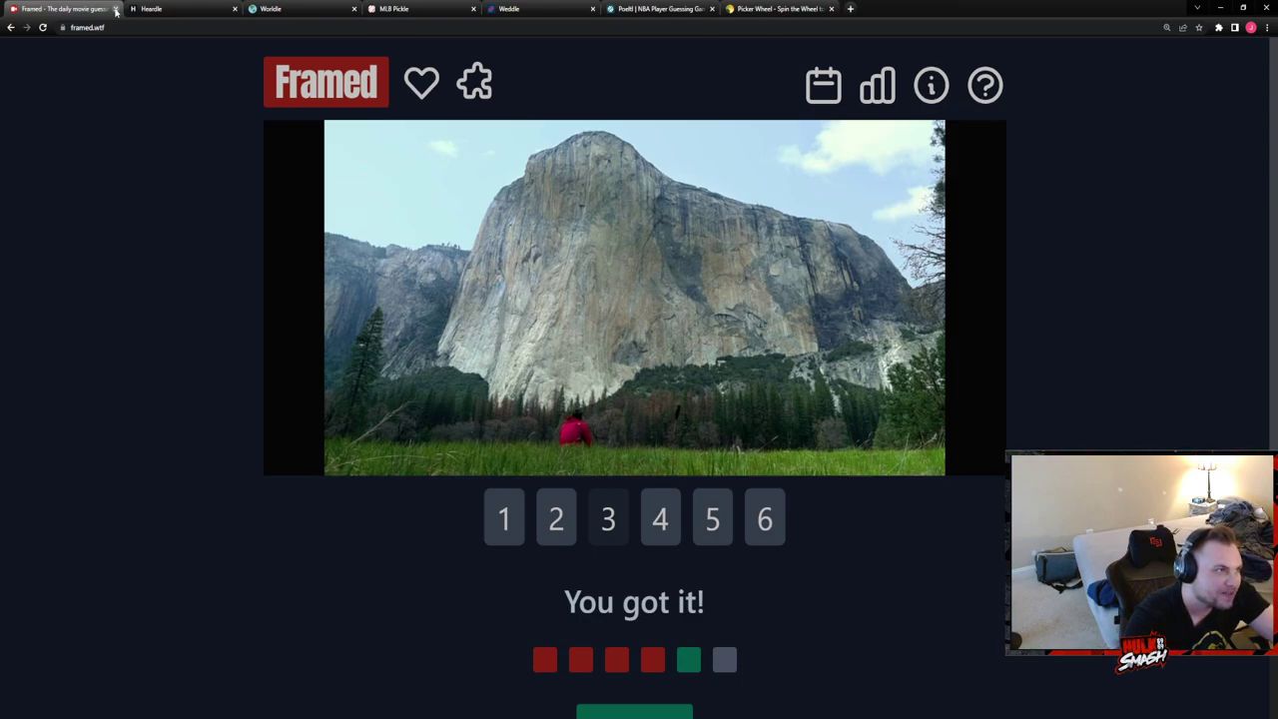
Close Framed, guess Gotye's Somebody That I Used To Know in Heardle, then close it
{"action": "left_click", "coordinate": [116, 9]}
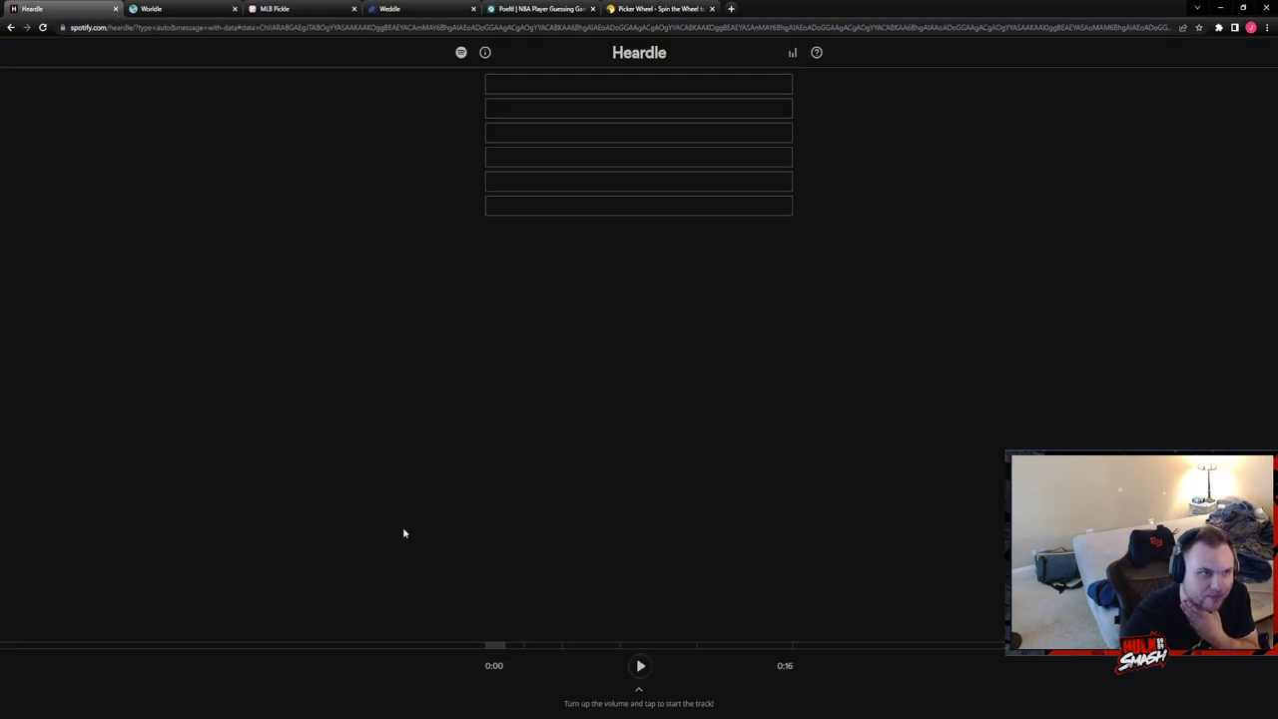
{"action": "left_click", "coordinate": [639, 667]}
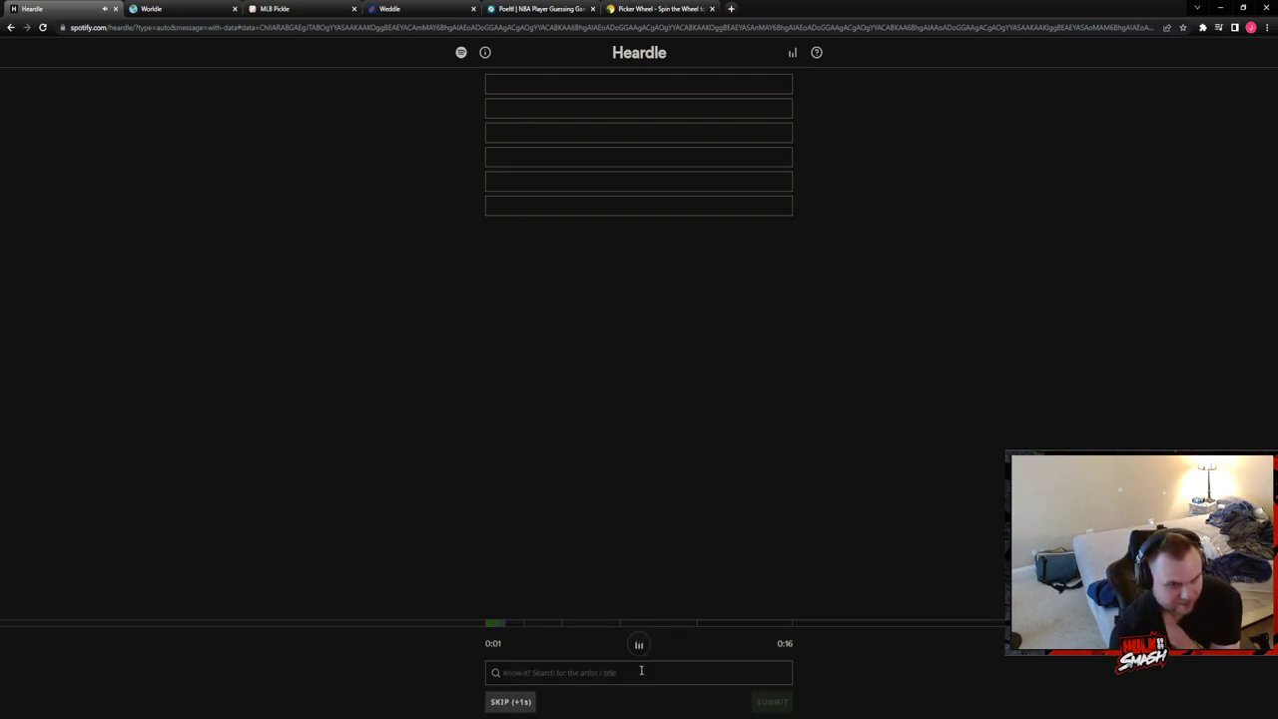
{"action": "left_click", "coordinate": [641, 670]}
{"action": "type", "text": "sdome"}
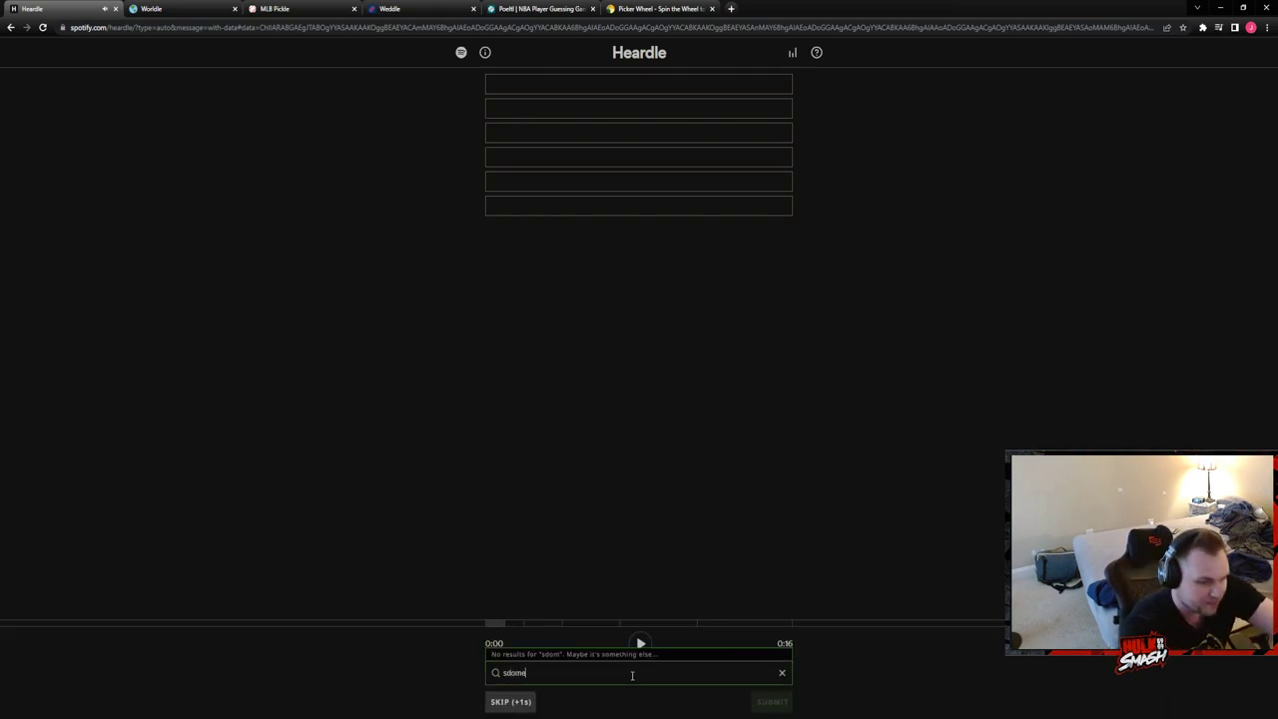
{"action": "key", "text": "BackSpace"}
{"action": "key", "text": "BackSpace"}
{"action": "key", "text": "BackSpace"}
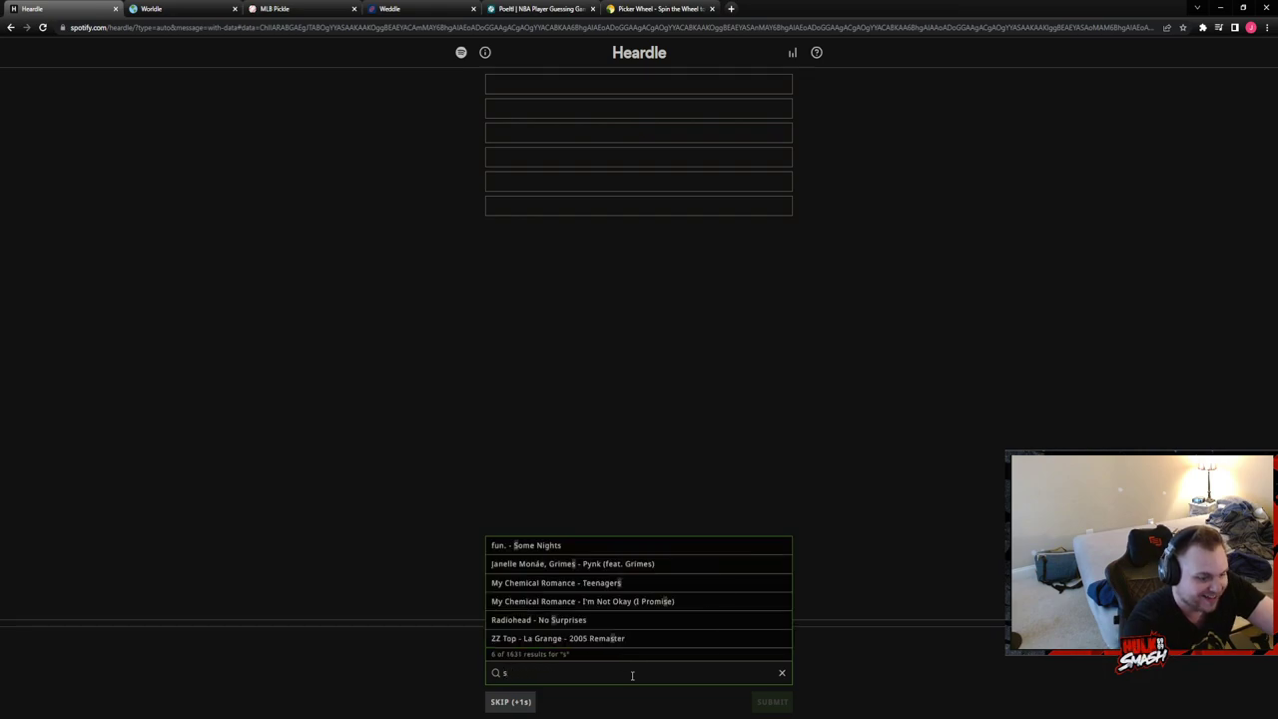
{"action": "type", "text": "ome"}
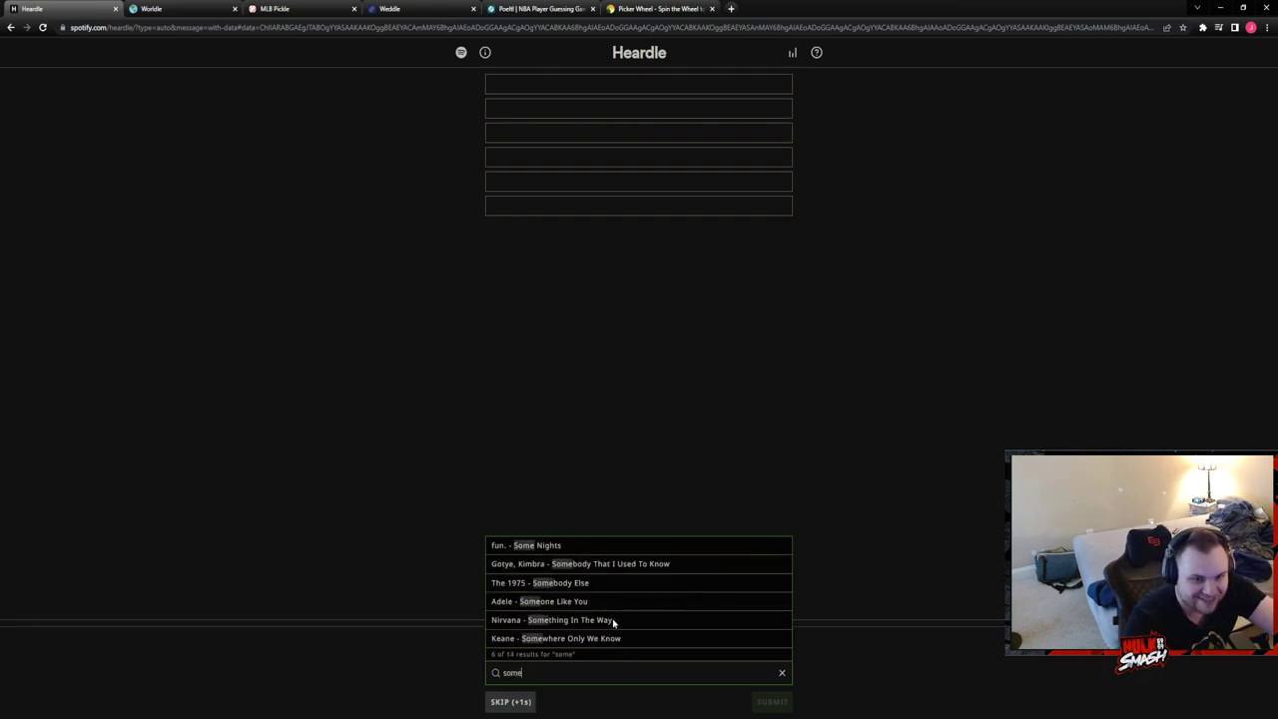
{"action": "left_click", "coordinate": [612, 564]}
{"action": "left_click", "coordinate": [768, 702]}
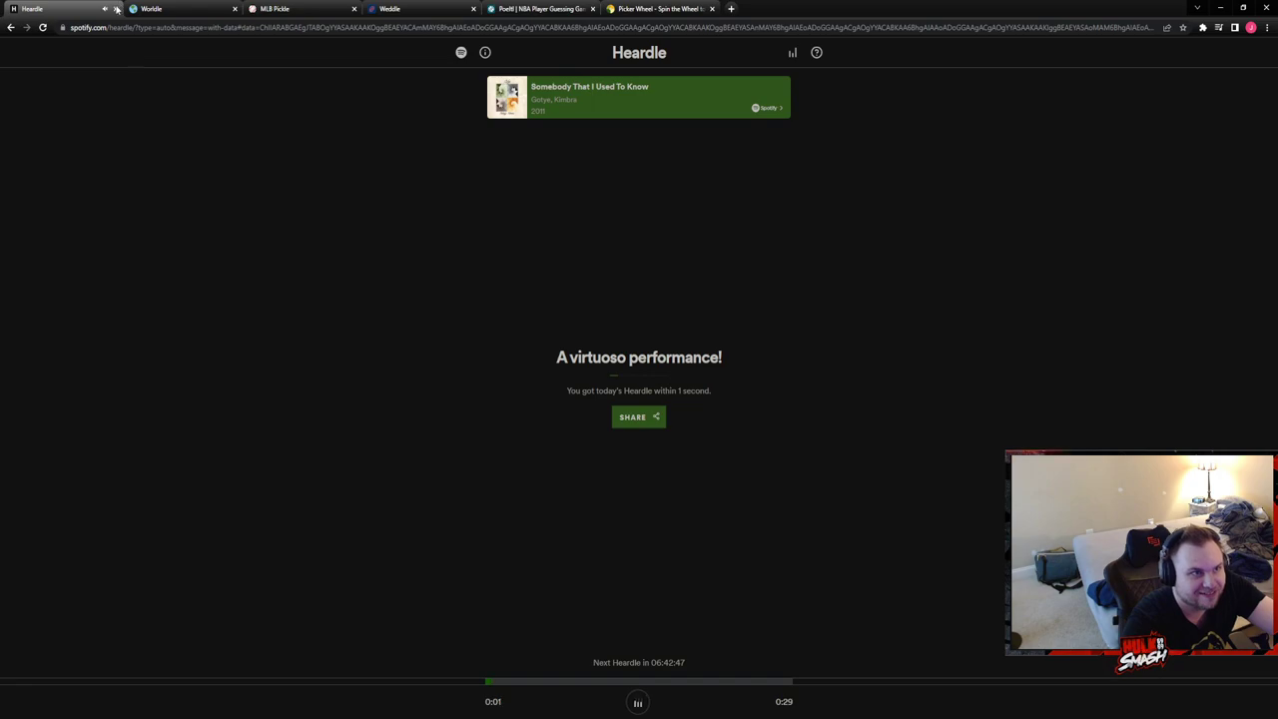
{"action": "key", "text": "ctrl+w"}
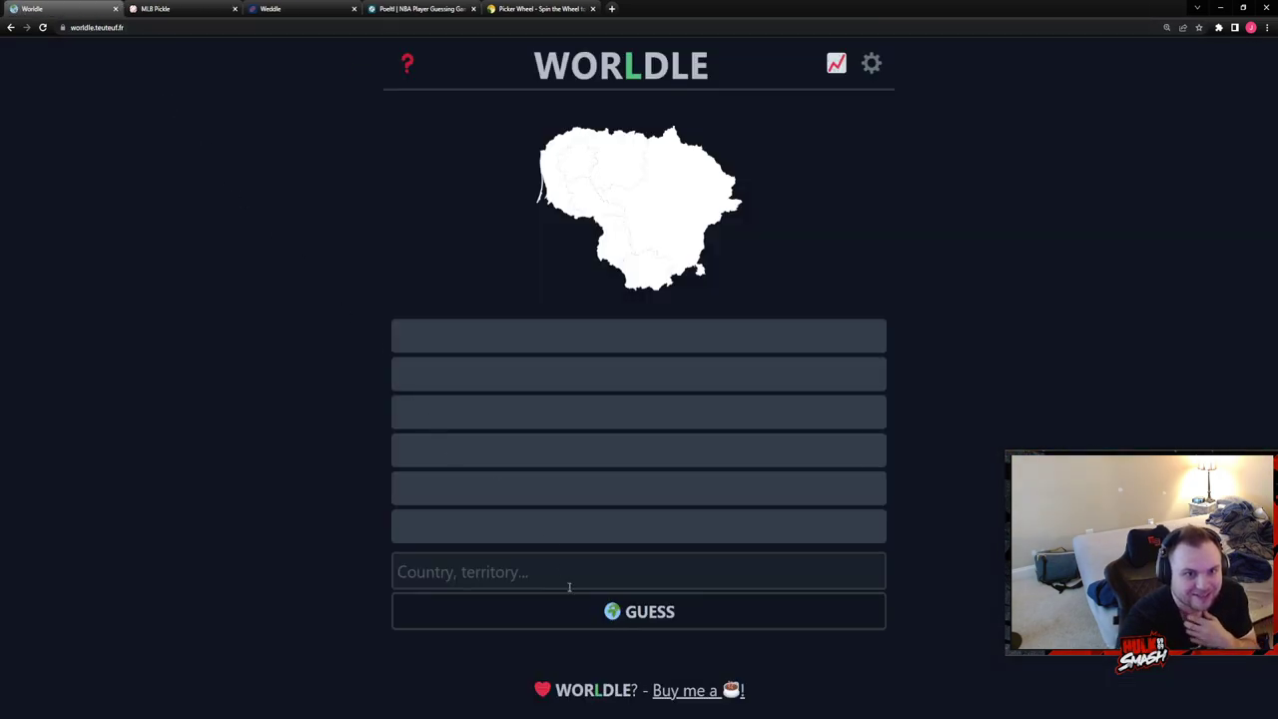
Guess Bolivia as the first Worldle country, 11,342 km away
{"action": "left_click", "coordinate": [569, 571]}
{"action": "type", "text": "bolivia"}
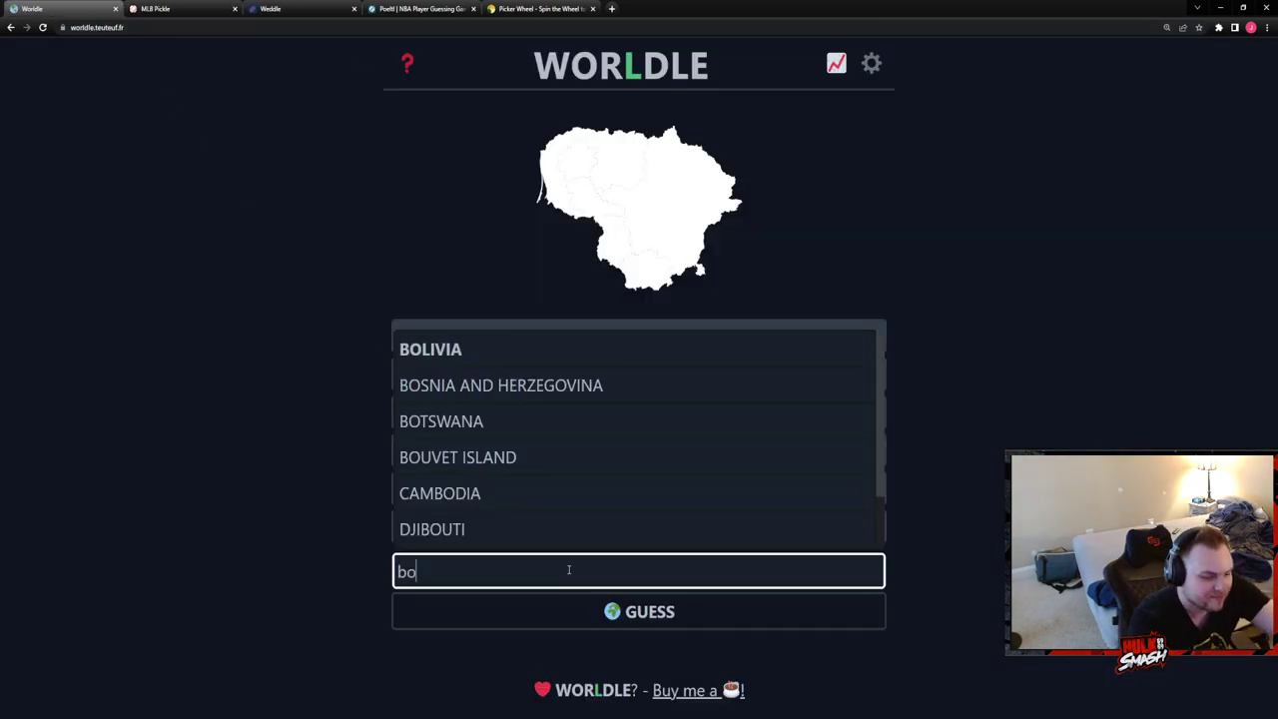
{"action": "left_click", "coordinate": [580, 530]}
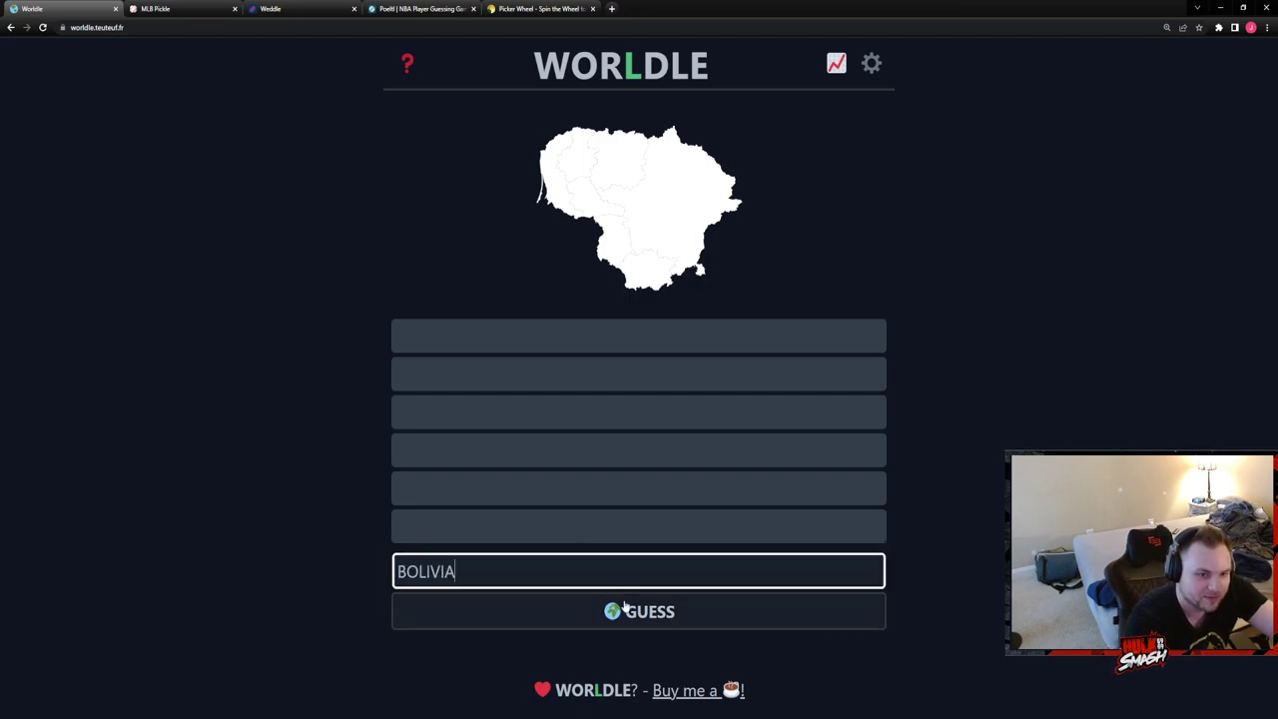
{"action": "left_click", "coordinate": [619, 611]}
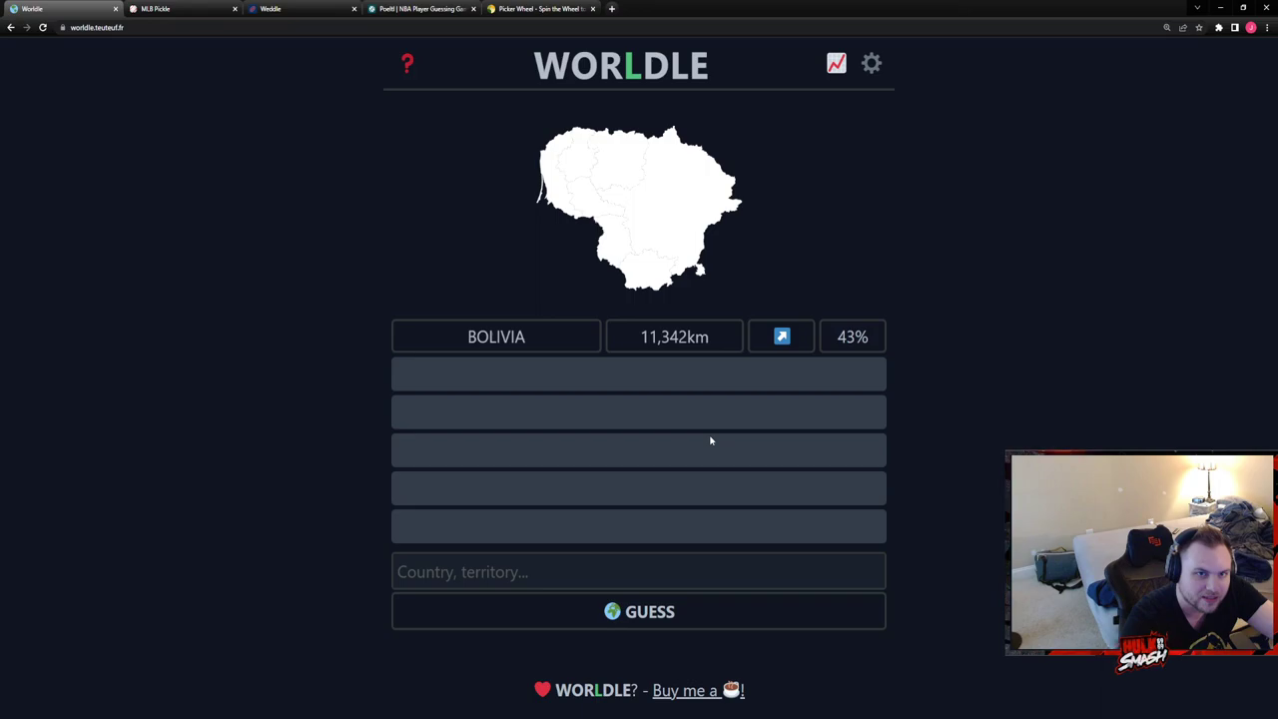
Guess Nigeria as the second Worldle country, 5,303 km away
{"action": "left_click", "coordinate": [666, 572]}
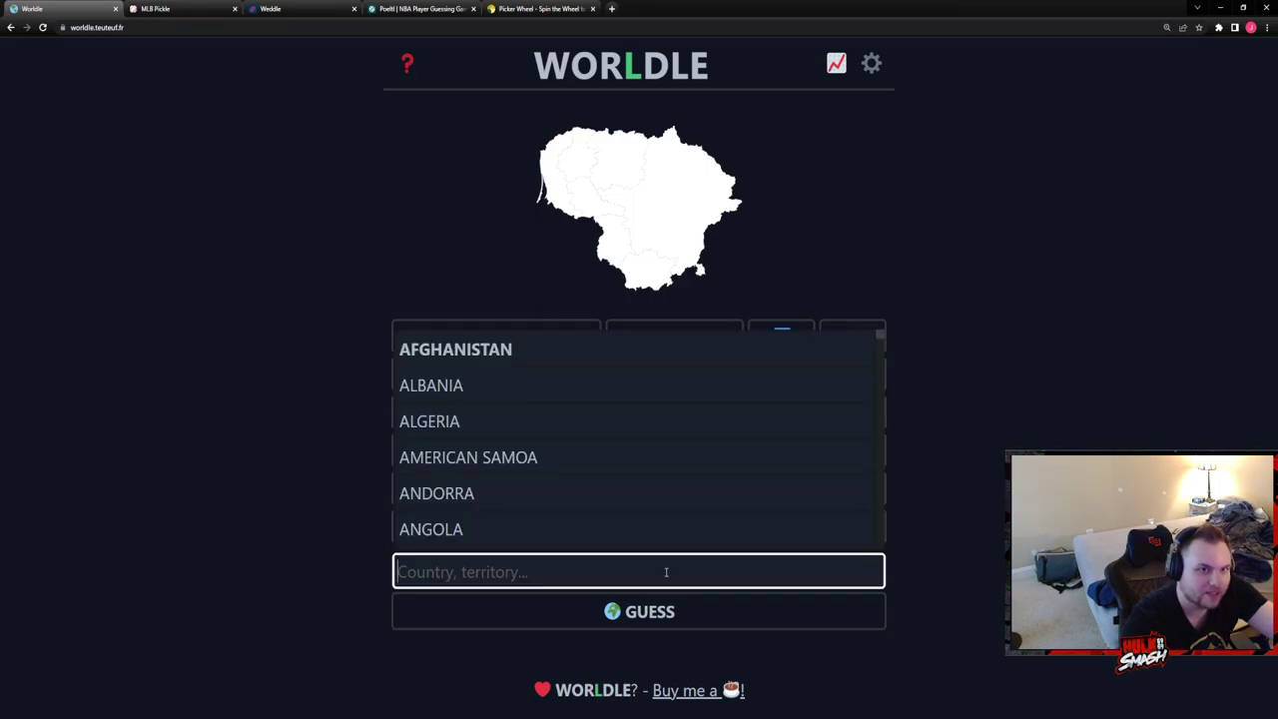
{"action": "scroll", "coordinate": [639, 450], "scroll_direction": "down", "scroll_amount": 1}
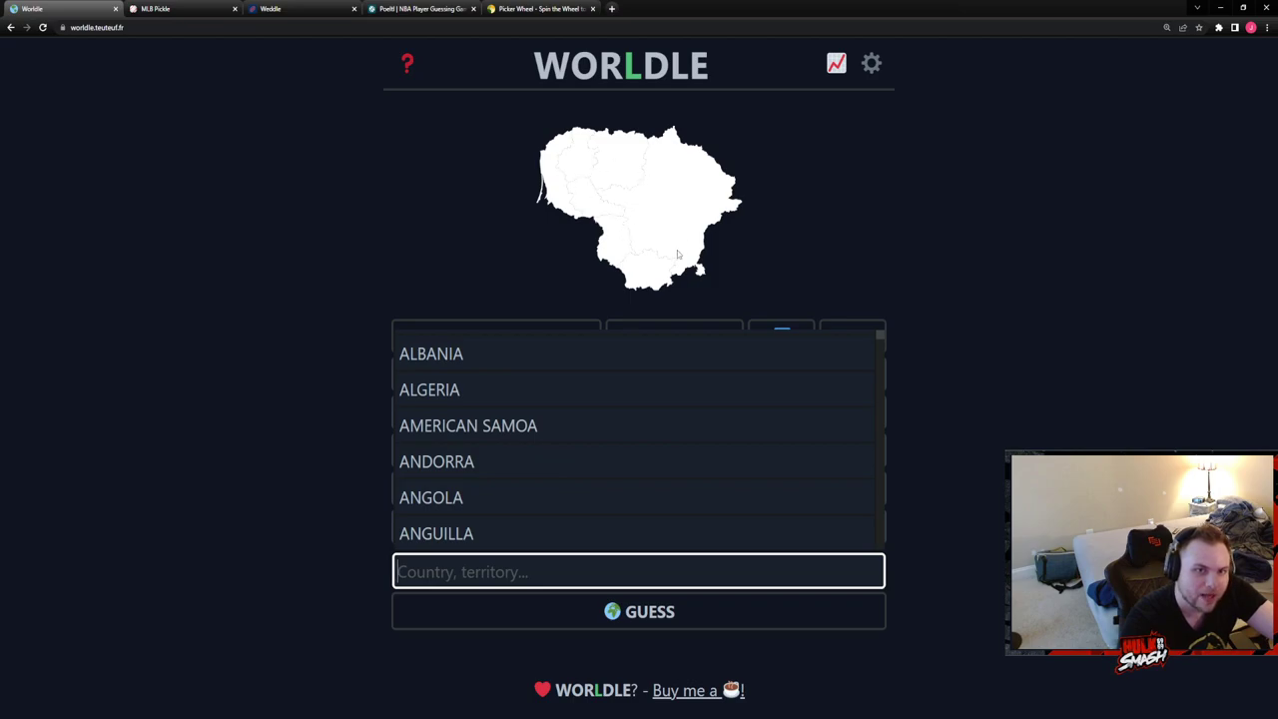
{"action": "scroll", "coordinate": [639, 430], "scroll_direction": "up", "scroll_amount": 1}
{"action": "scroll", "coordinate": [639, 429], "scroll_direction": "down", "scroll_amount": 1}
{"action": "type", "text": "nige"}
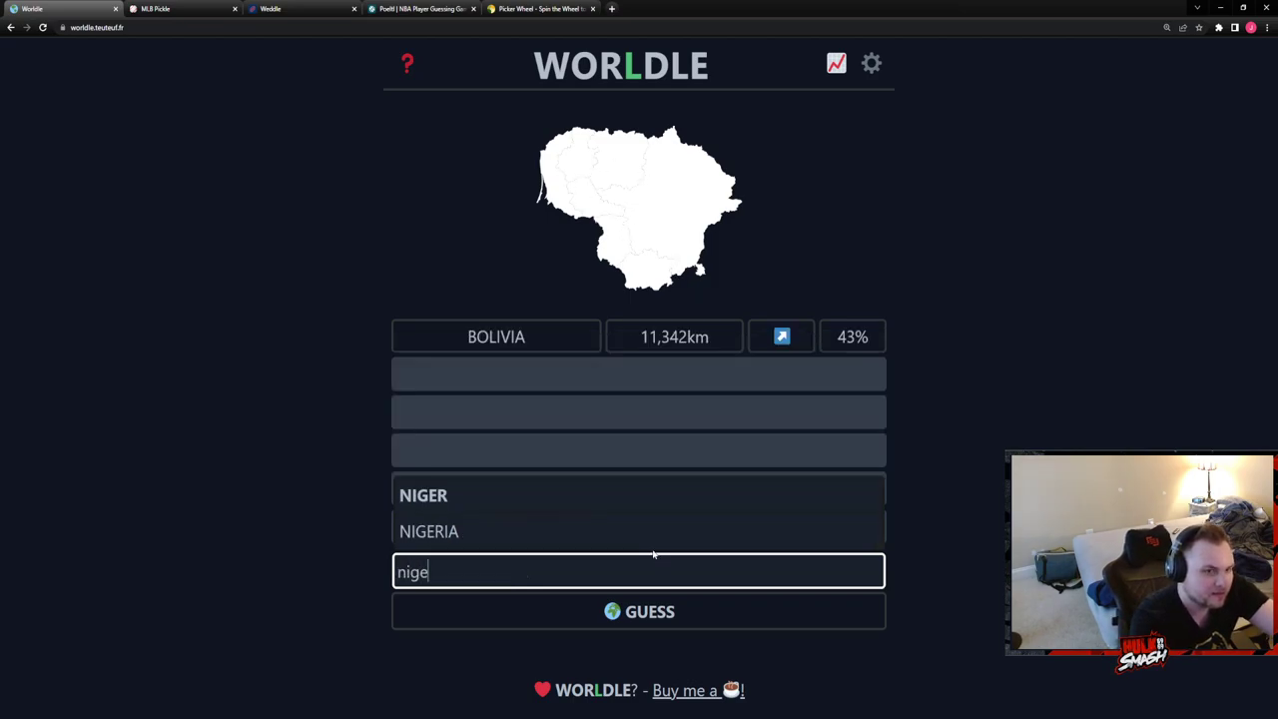
{"action": "type", "text": "ria"}
{"action": "left_click", "coordinate": [619, 531]}
{"action": "left_click", "coordinate": [654, 612]}
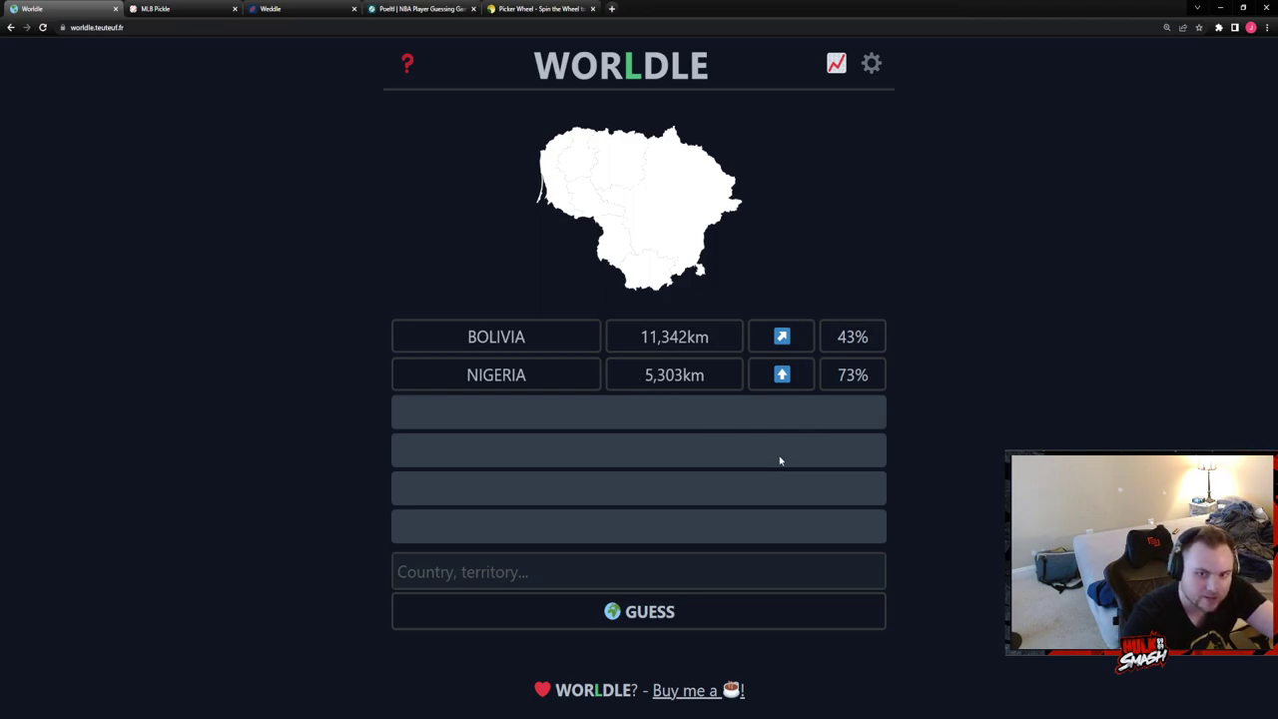
Guess Latvia, then Estonia, then Lithuania to solve the Worldle map
{"action": "left_click", "coordinate": [708, 568]}
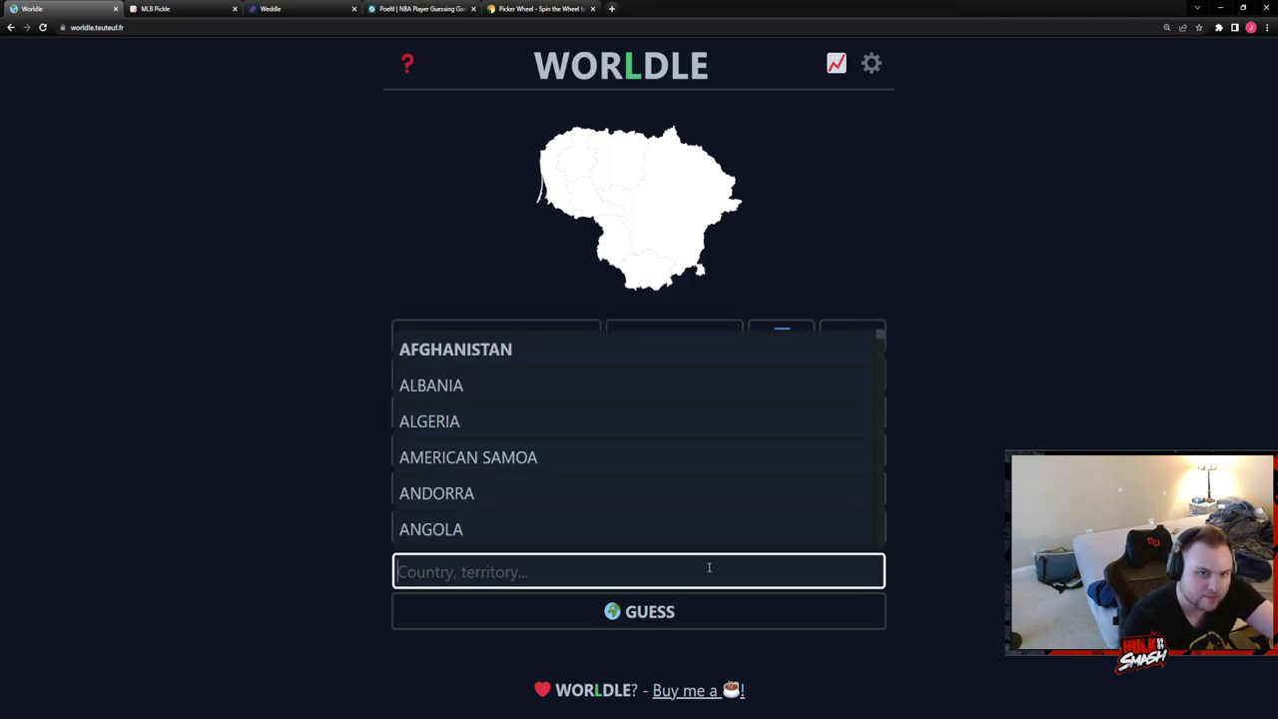
{"action": "type", "text": "la"}
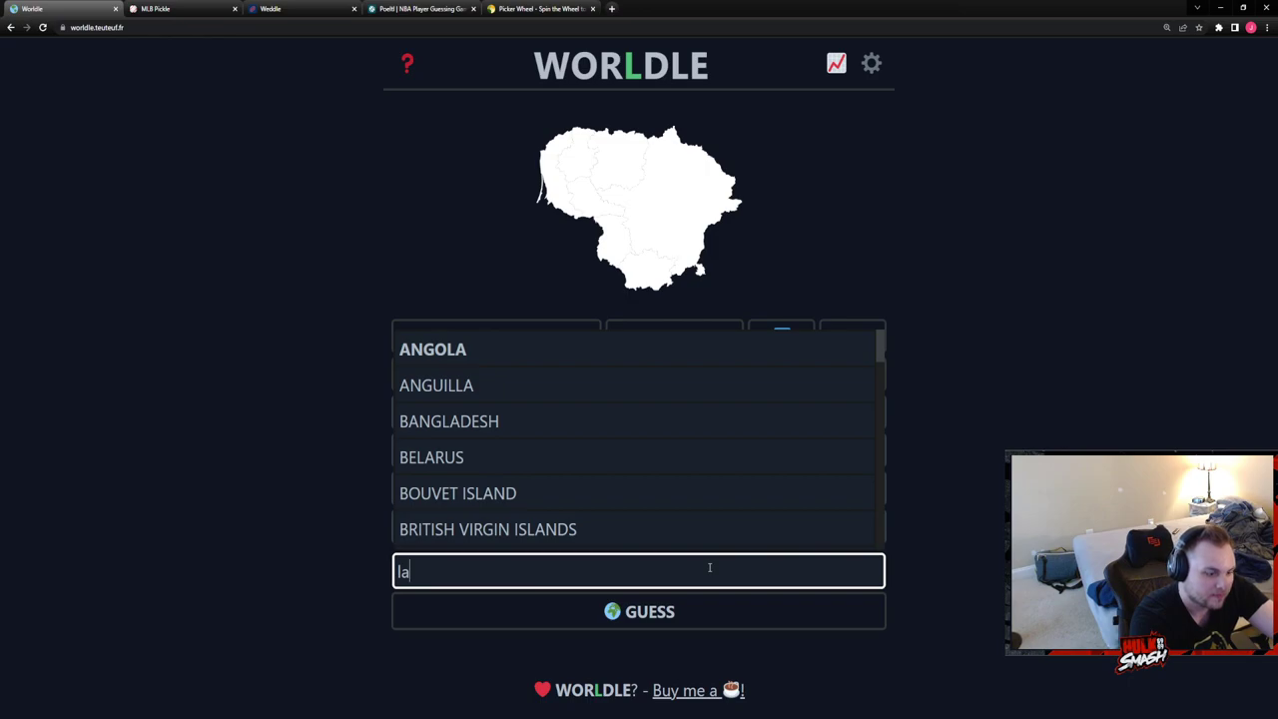
{"action": "type", "text": "tvi"}
{"action": "left_click", "coordinate": [719, 532]}
{"action": "left_click", "coordinate": [695, 615]}
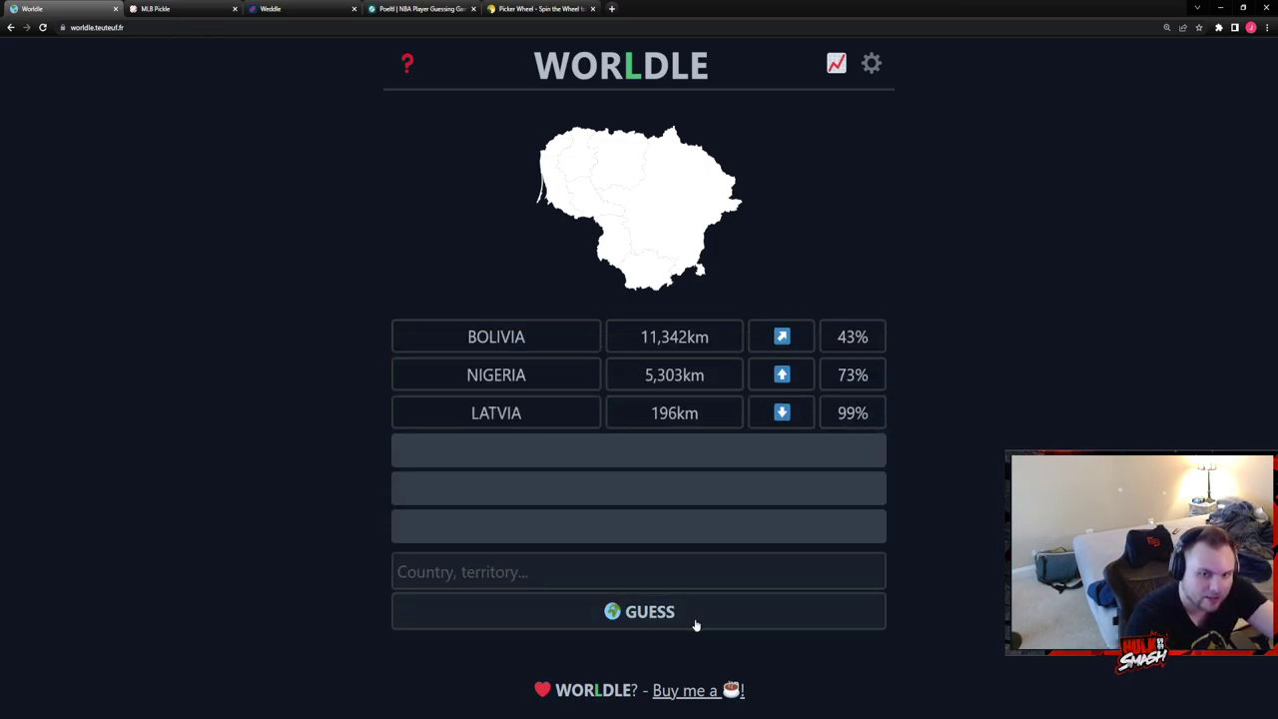
{"action": "left_click", "coordinate": [691, 574]}
{"action": "type", "text": "est"}
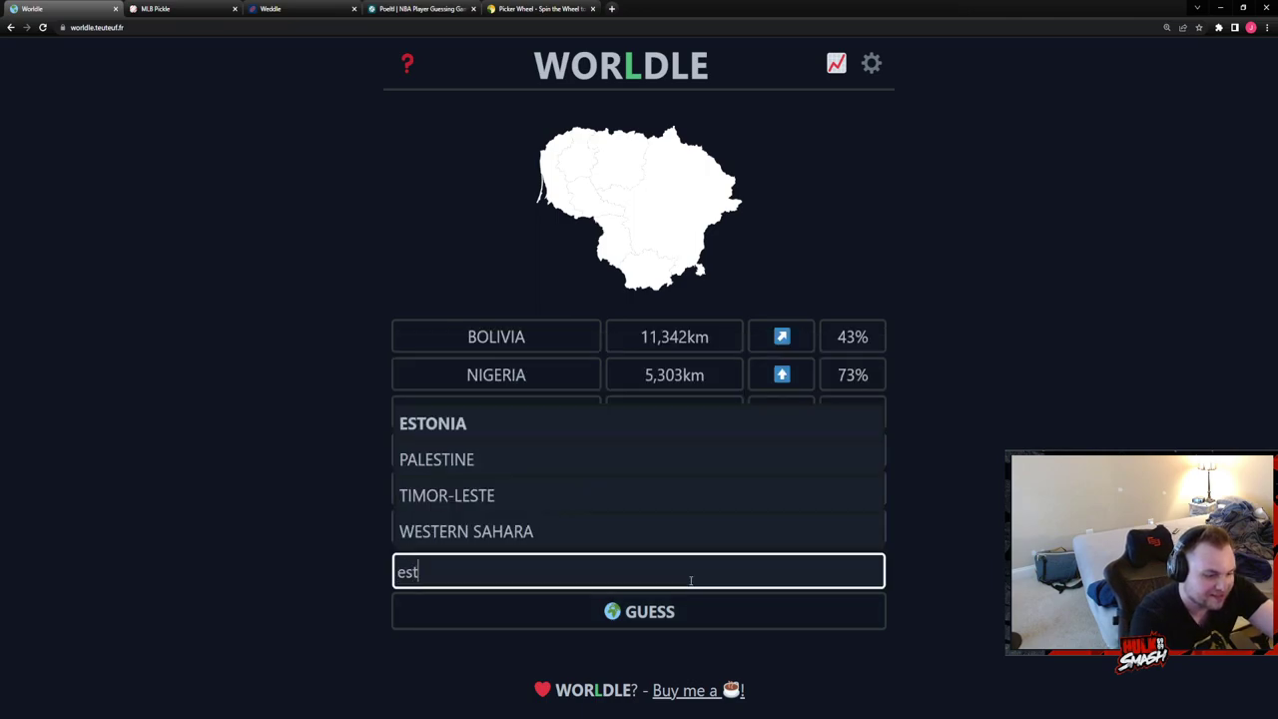
{"action": "type", "text": "onia"}
{"action": "left_click", "coordinate": [432, 531]}
{"action": "left_click", "coordinate": [648, 611]}
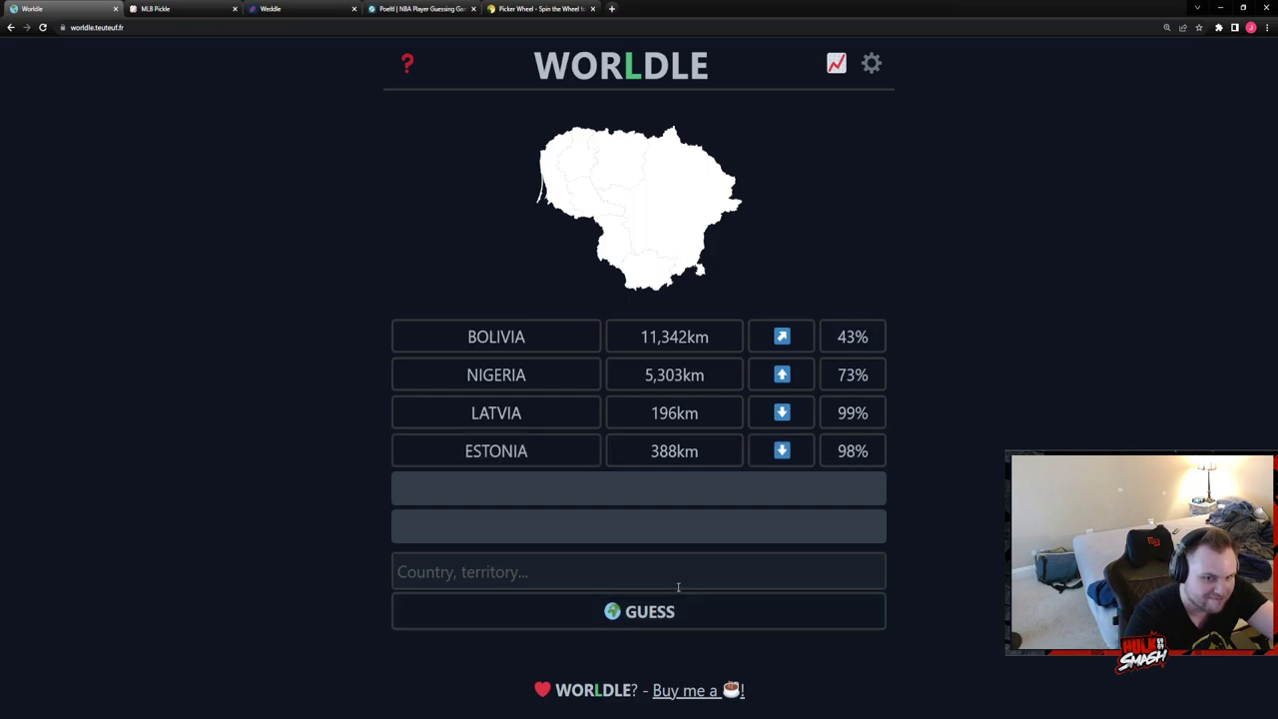
{"action": "left_click", "coordinate": [678, 577]}
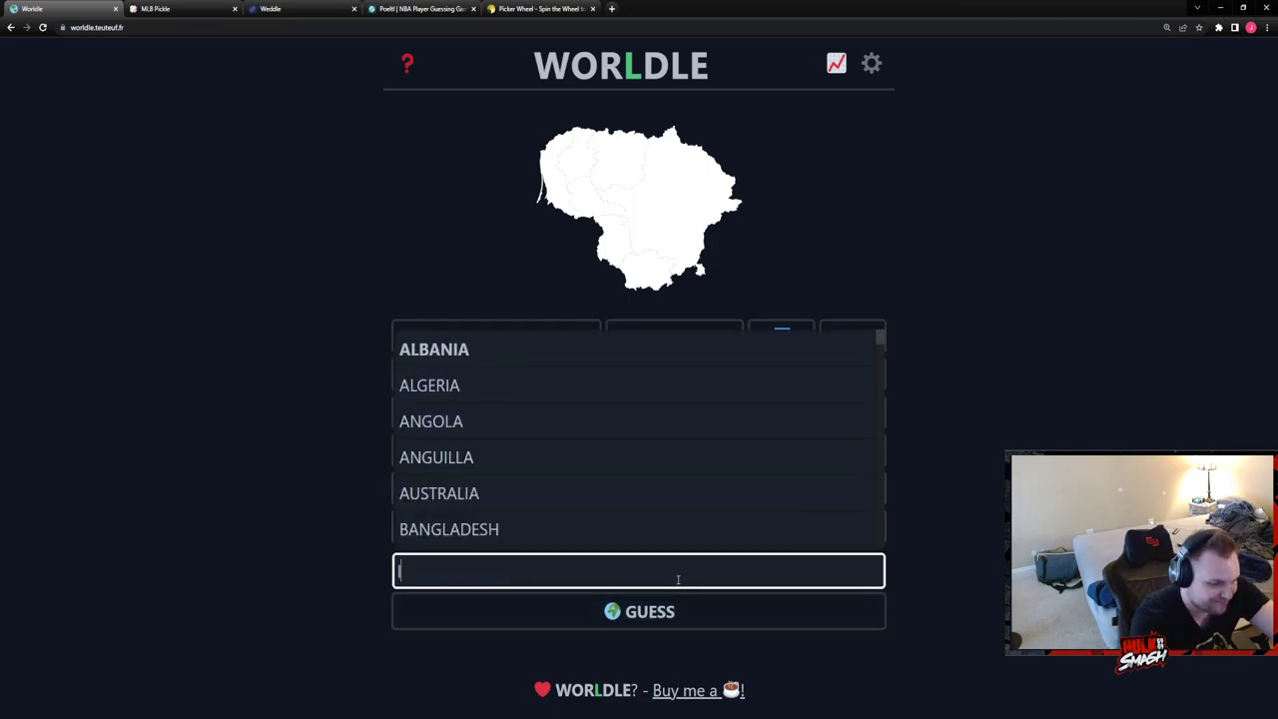
{"action": "type", "text": "lithuania"}
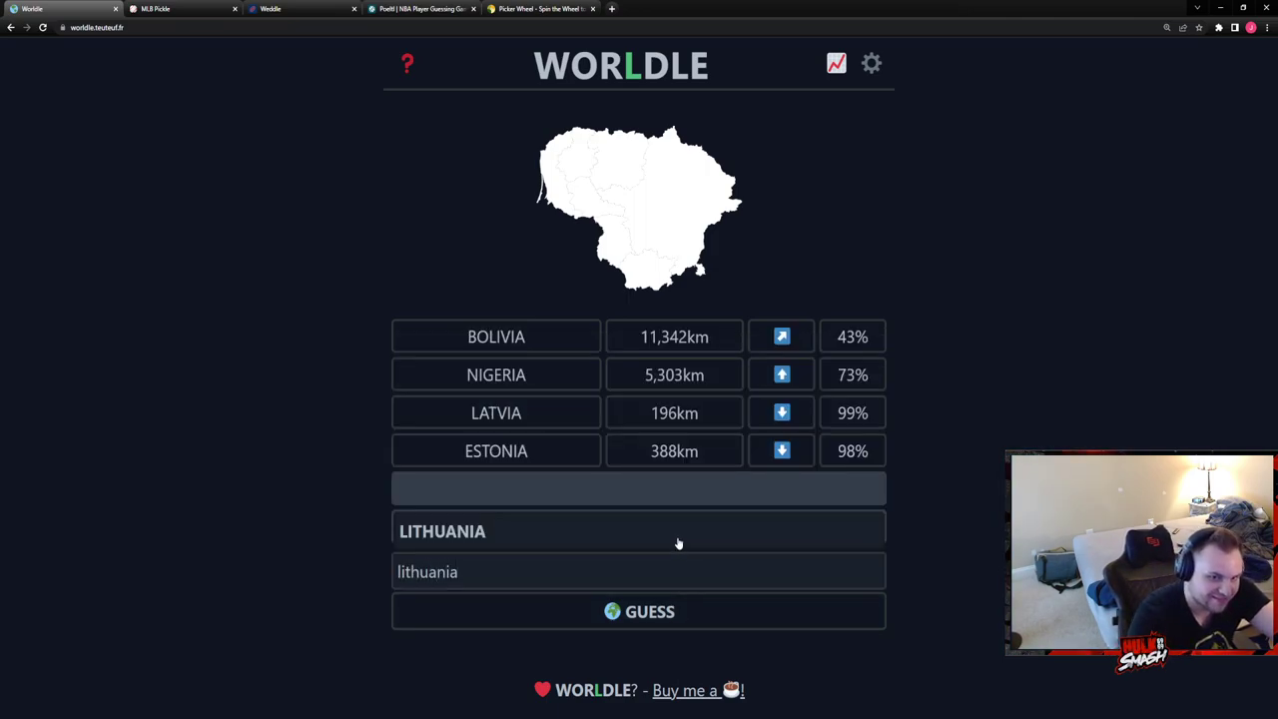
{"action": "left_click", "coordinate": [679, 531]}
{"action": "left_click", "coordinate": [671, 611]}
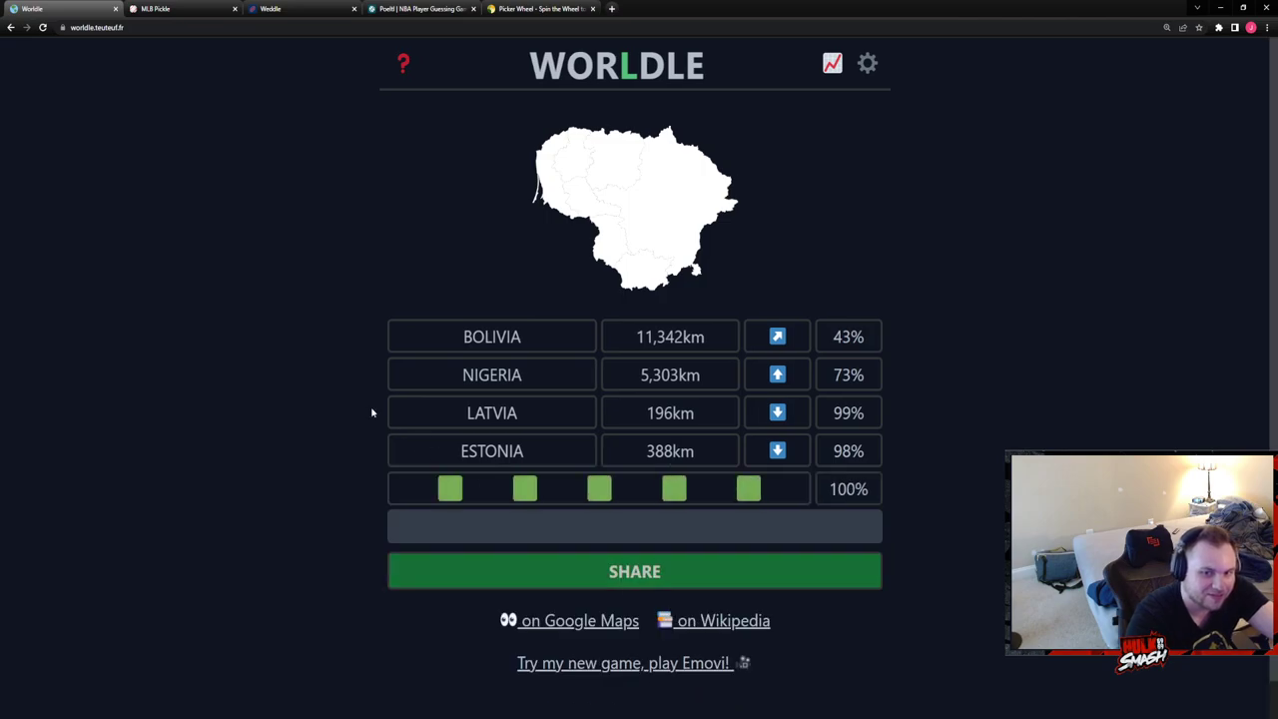
Close Worldle and guess Brandon Woodruff, then Kyle Hendricks in MLB Pickle
{"action": "left_click", "coordinate": [116, 8]}
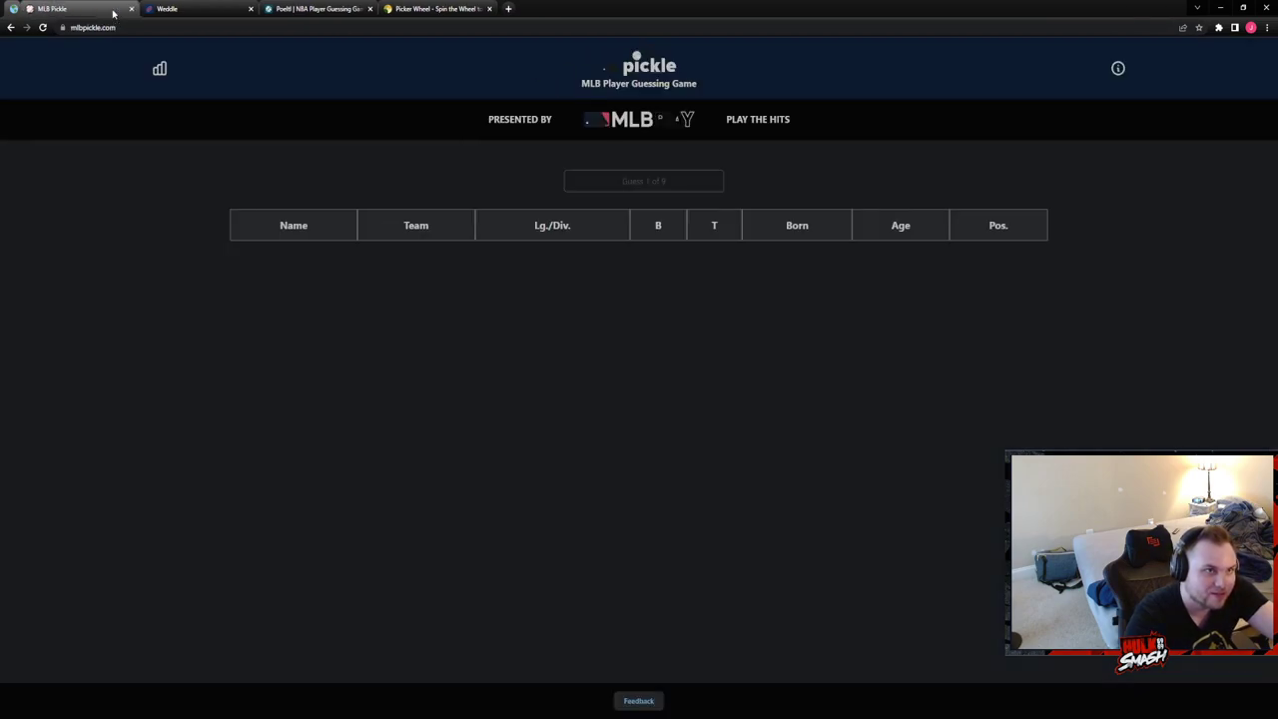
{"action": "left_click", "coordinate": [610, 182]}
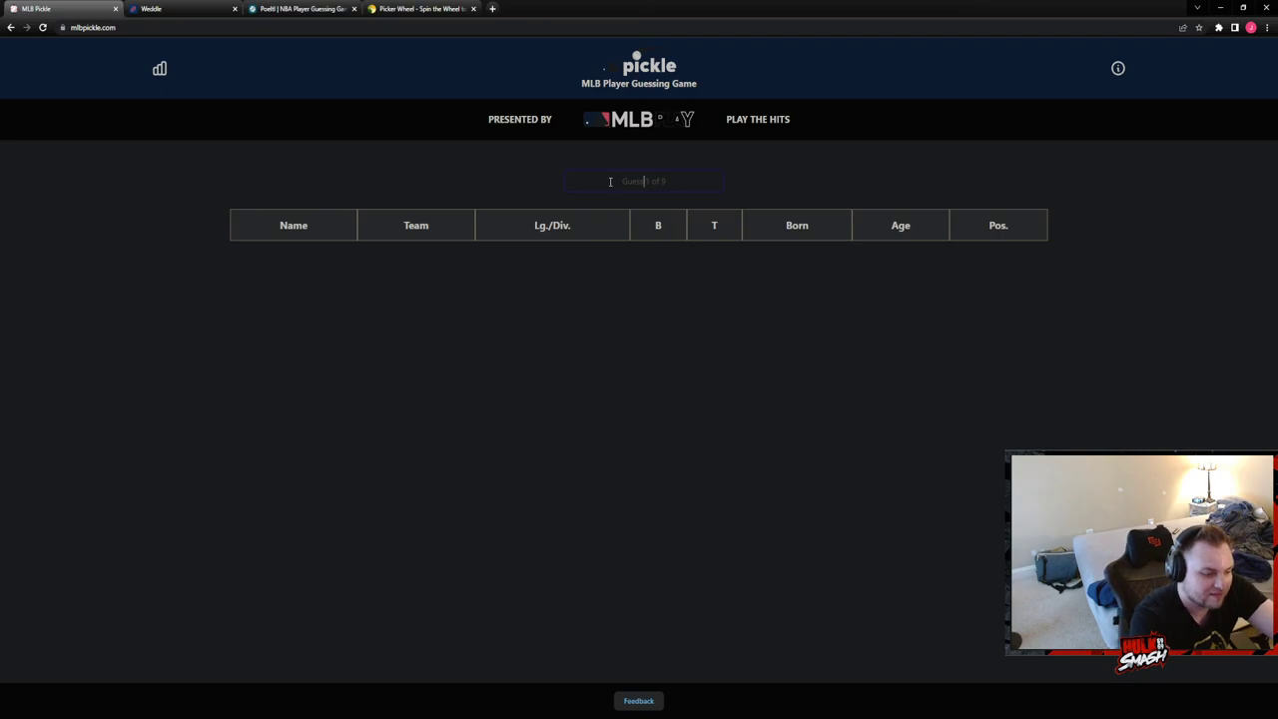
{"action": "type", "text": "woodru"}
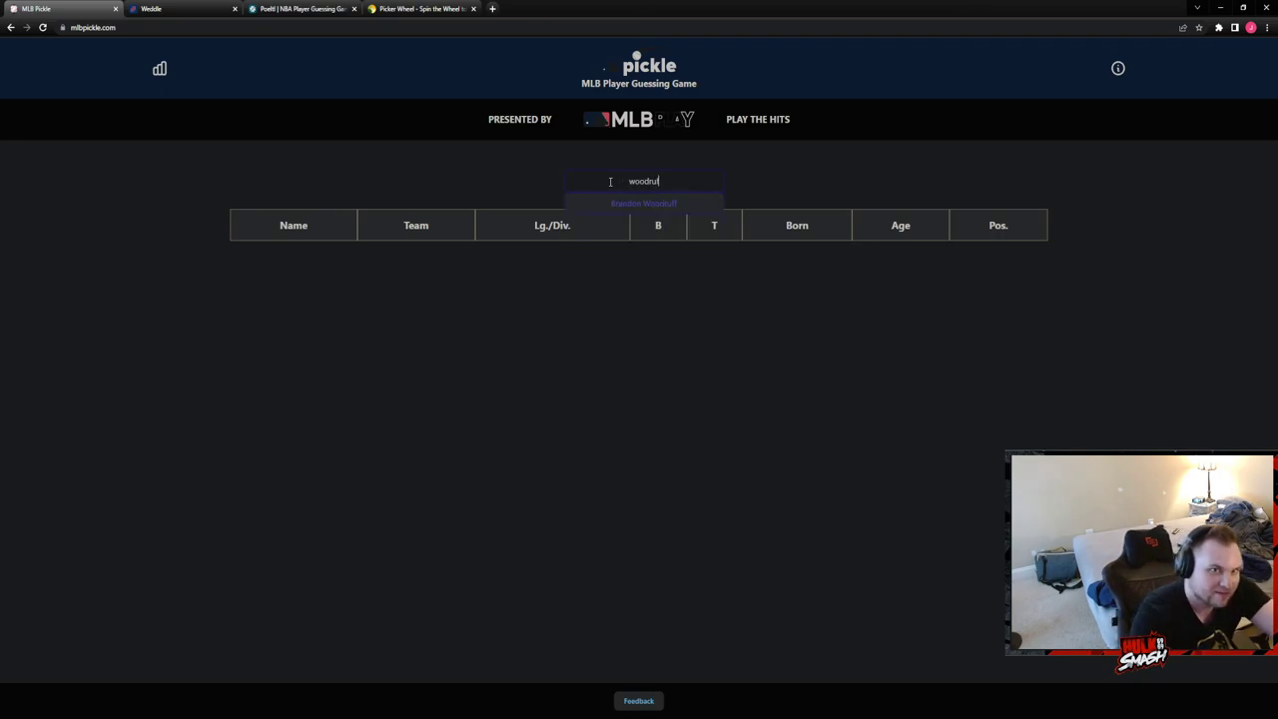
{"action": "left_click", "coordinate": [643, 203]}
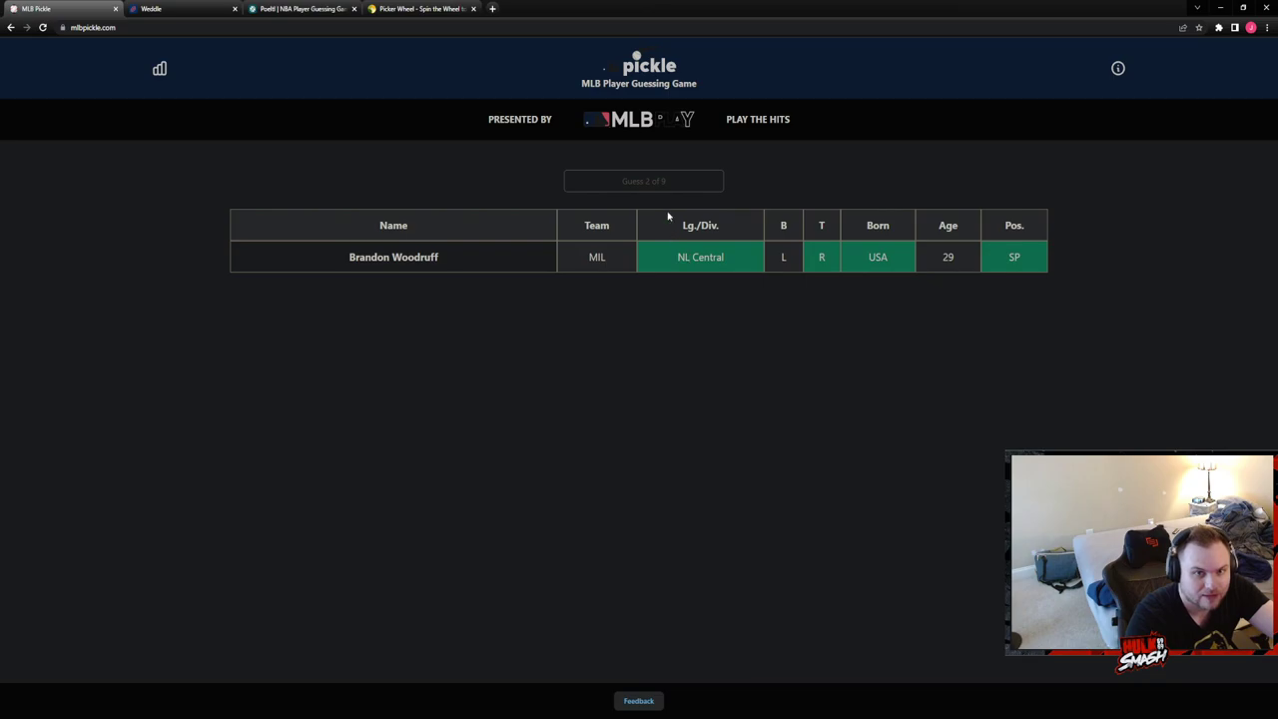
{"action": "left_click", "coordinate": [669, 182]}
{"action": "type", "text": "hend"}
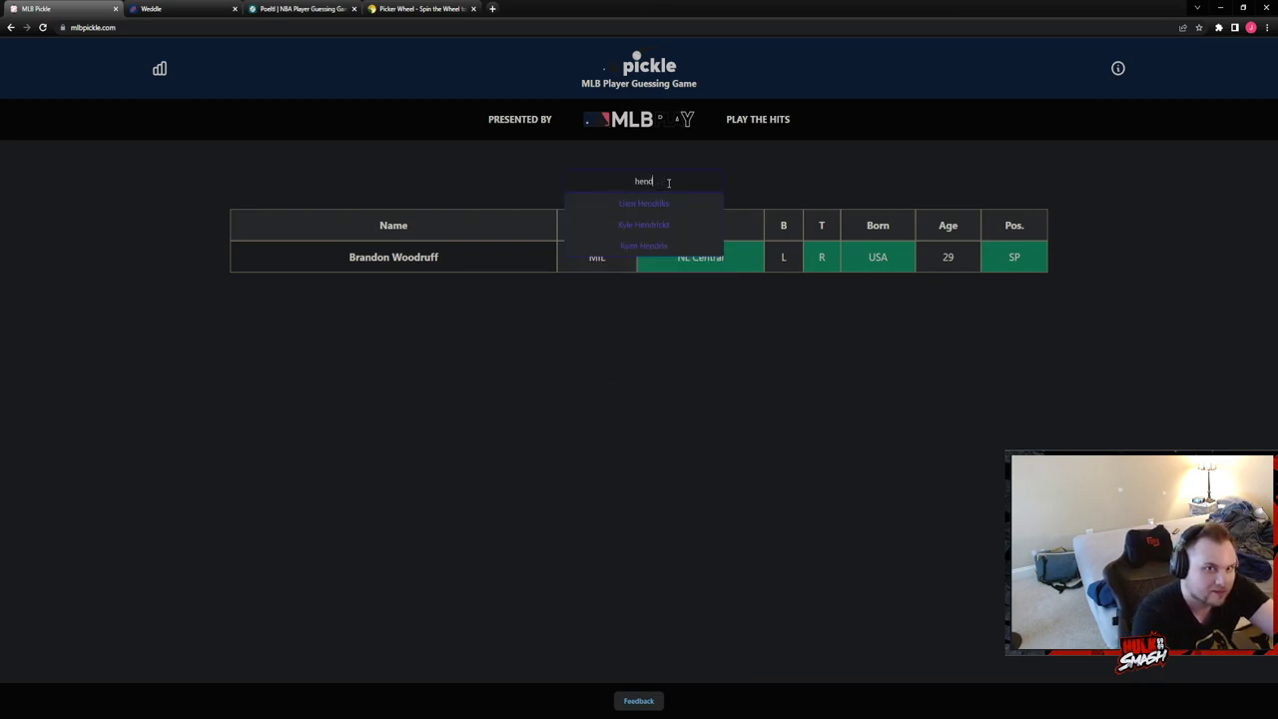
{"action": "left_click", "coordinate": [649, 204]}
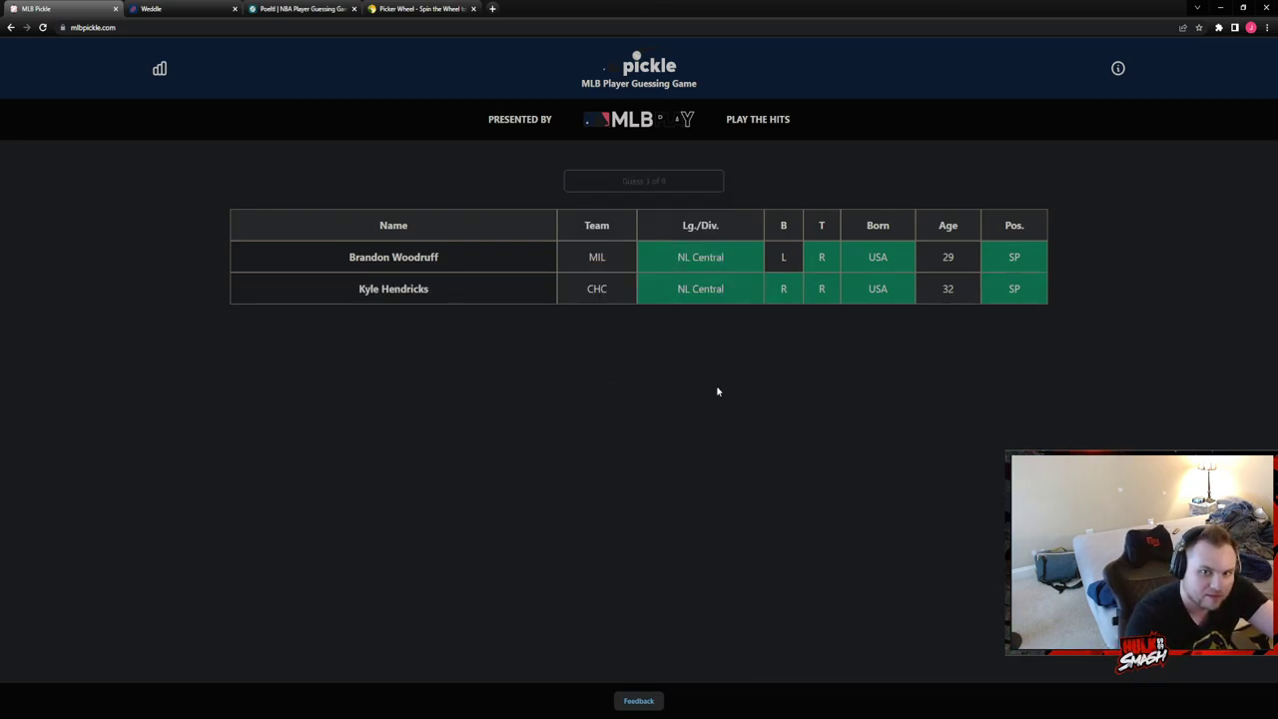
Guess Nick Lodolo, then Adam Wainwright to solve MLB Pickle, and close it
{"action": "left_click", "coordinate": [633, 180]}
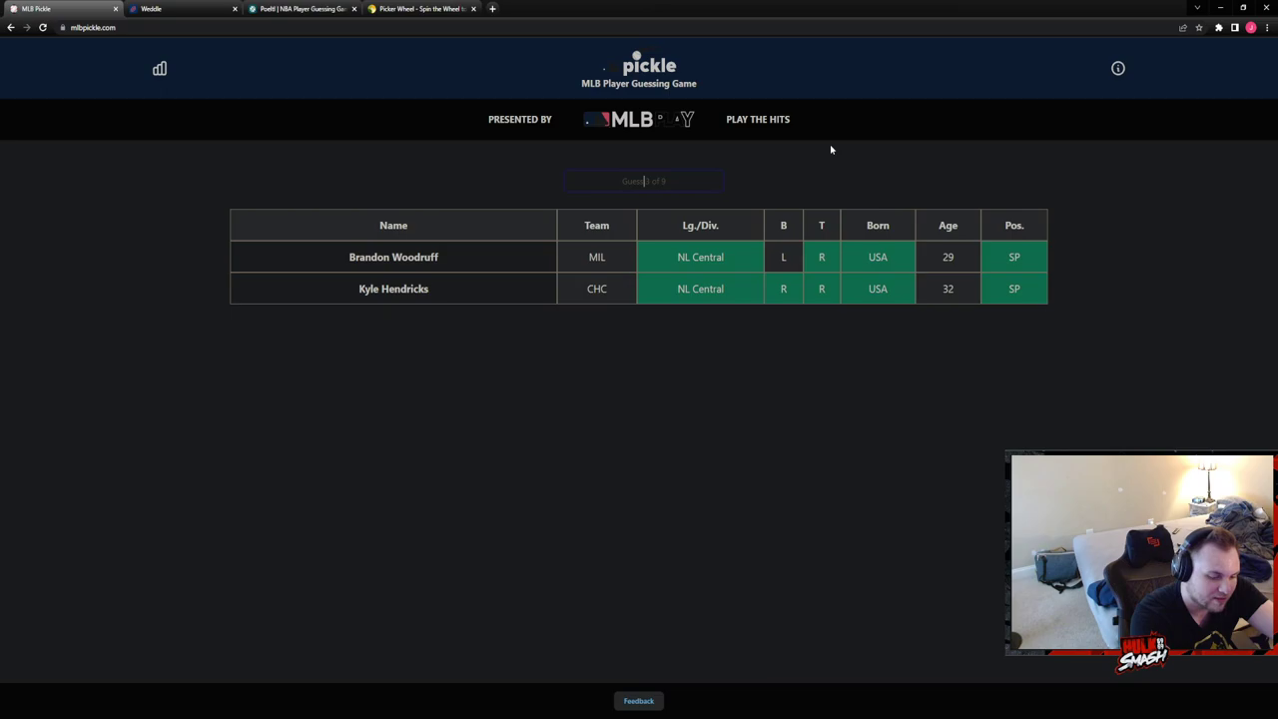
{"action": "type", "text": "lodol"}
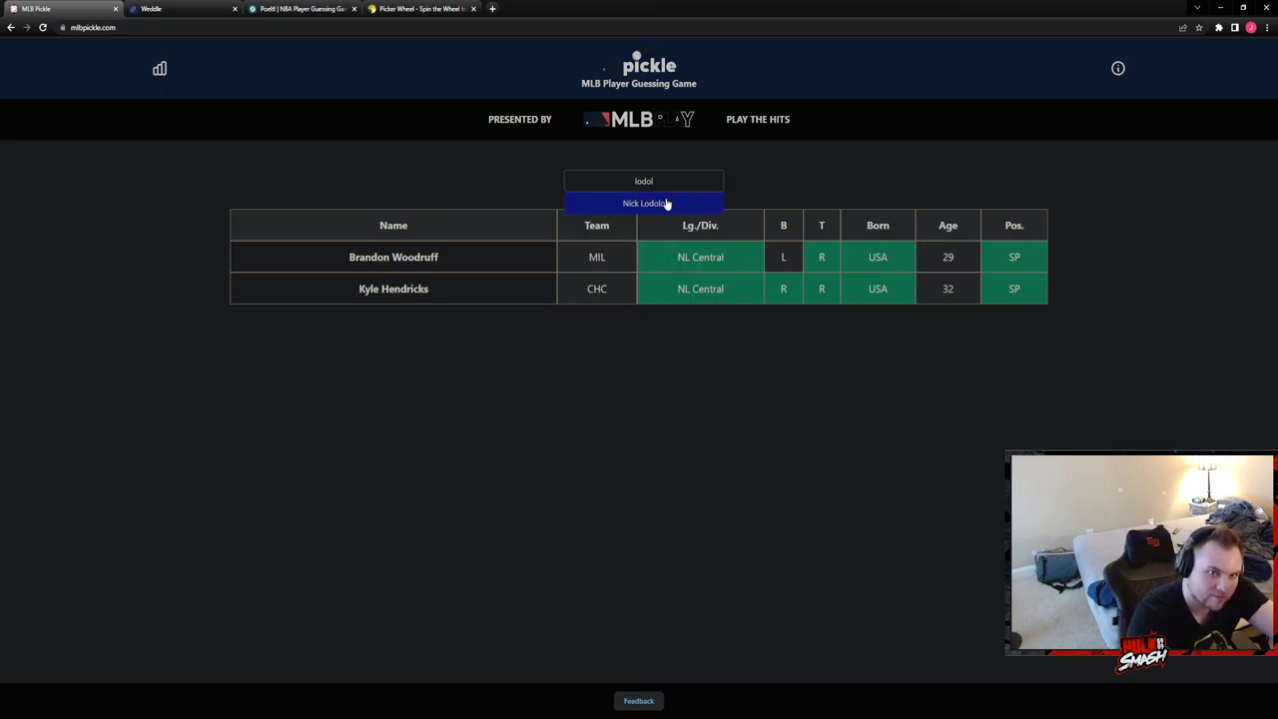
{"action": "left_click", "coordinate": [667, 204]}
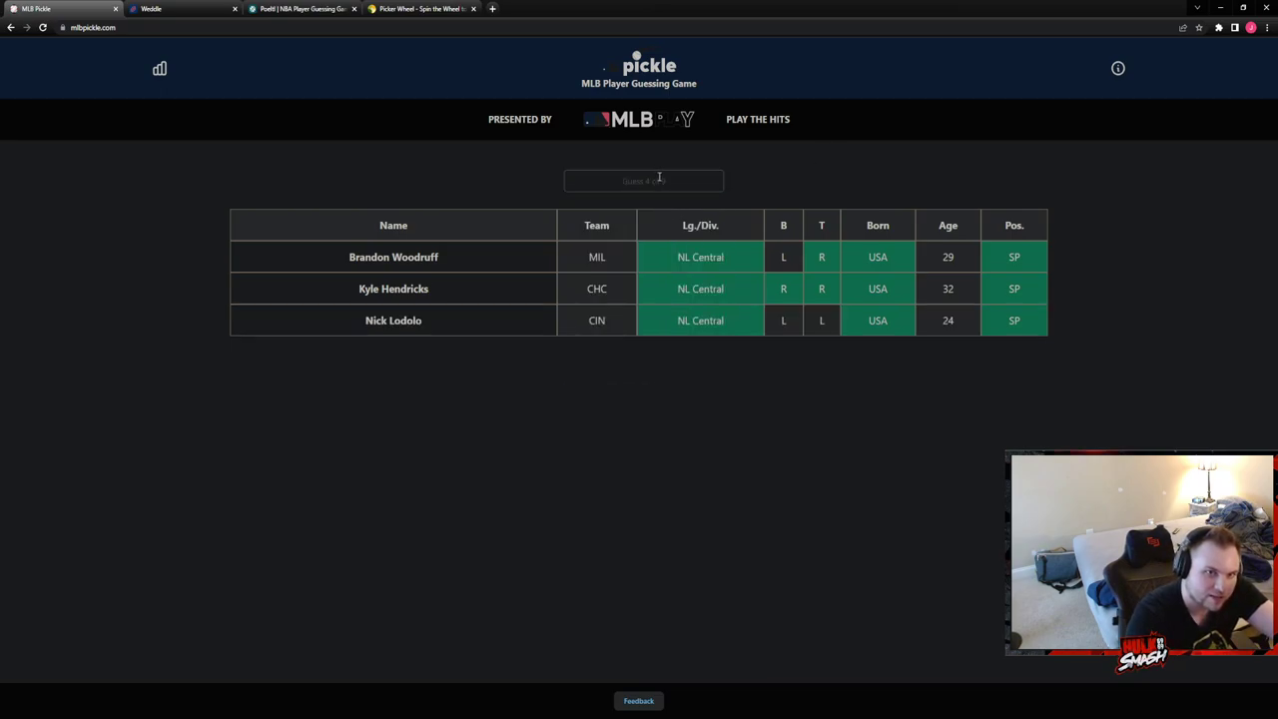
{"action": "left_click", "coordinate": [658, 178]}
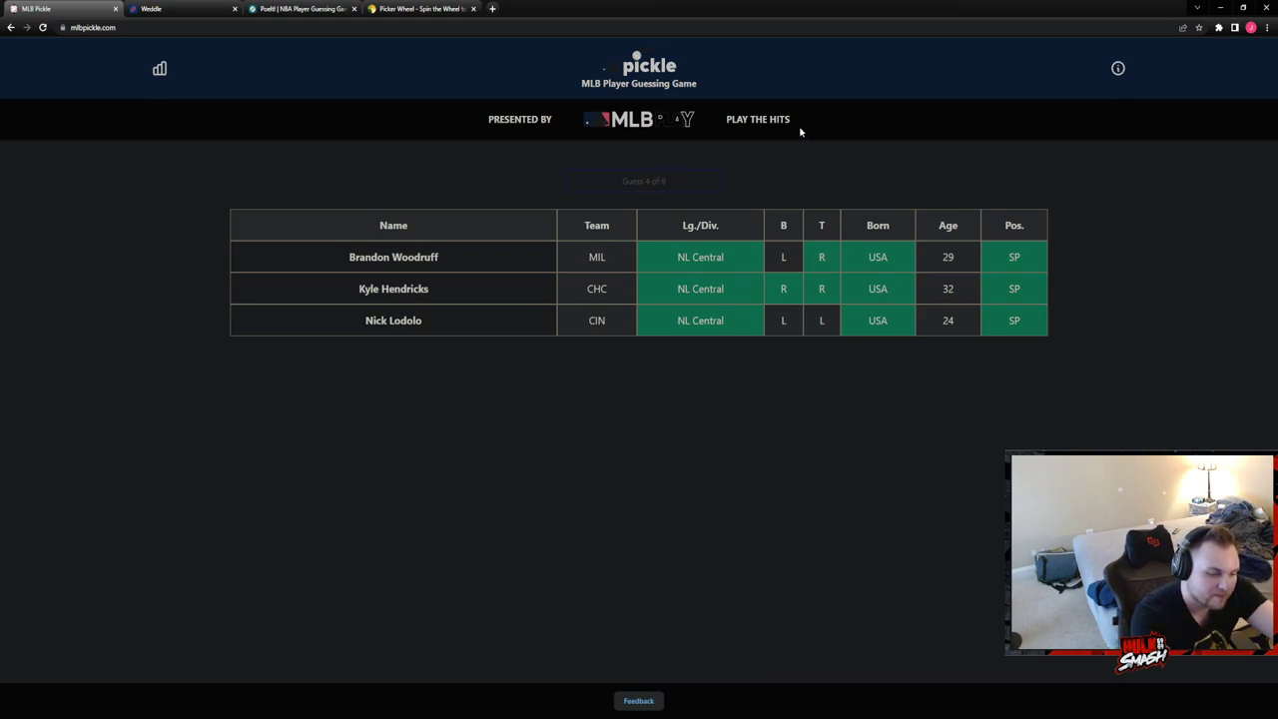
{"action": "type", "text": "wain"}
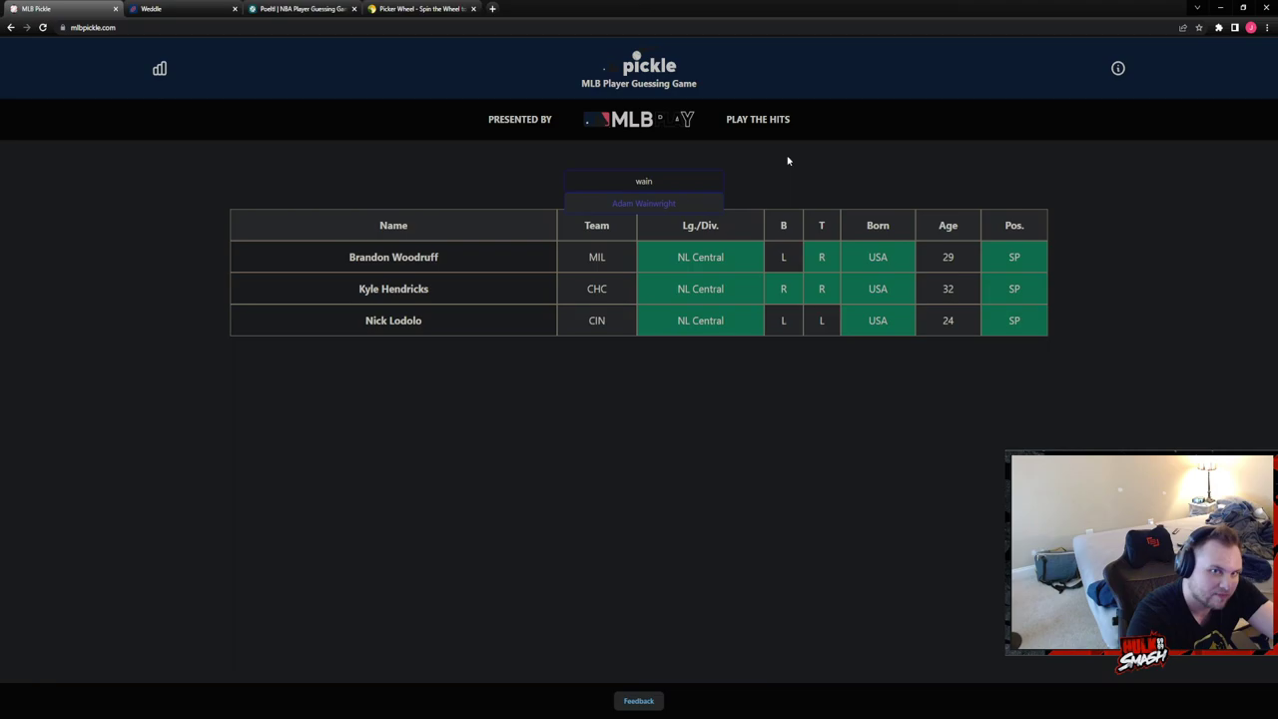
{"action": "left_click", "coordinate": [644, 202]}
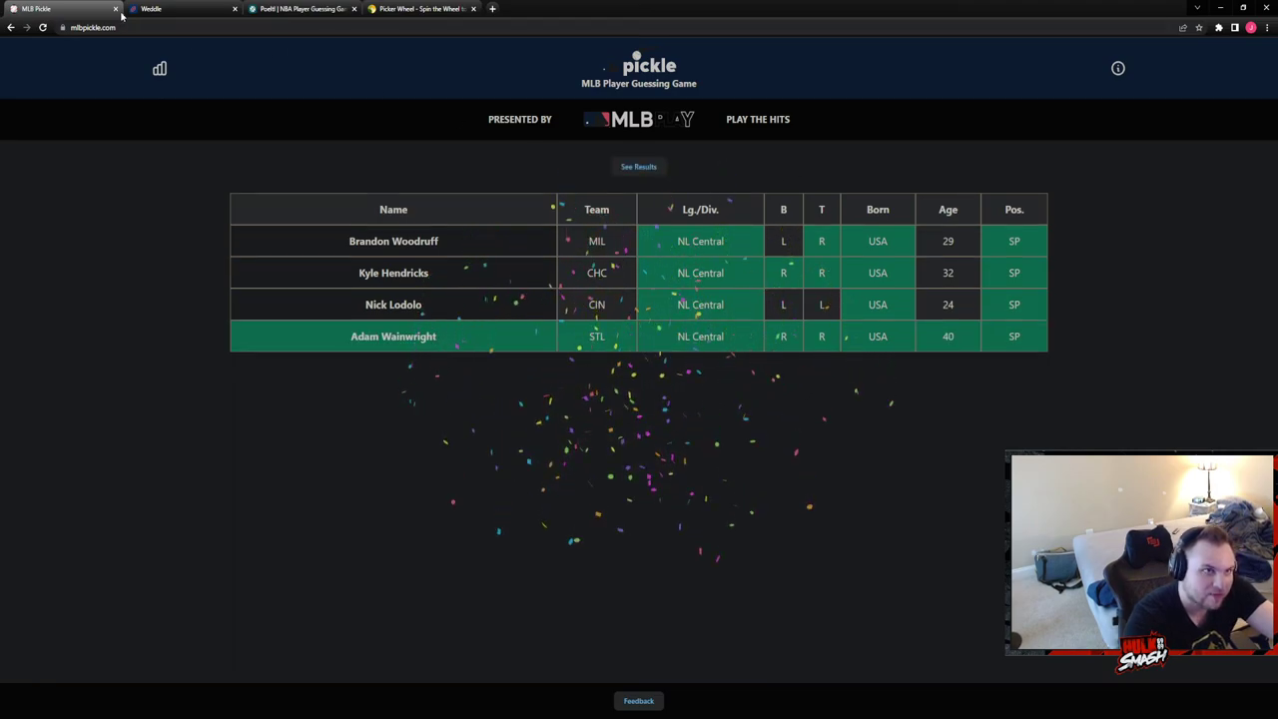
{"action": "key", "text": "ctrl+w"}
Enter A.J. Brown, then 'rou' for Larry Rountree III and 'kare' for Kareem Hunt
{"action": "left_click", "coordinate": [623, 181]}
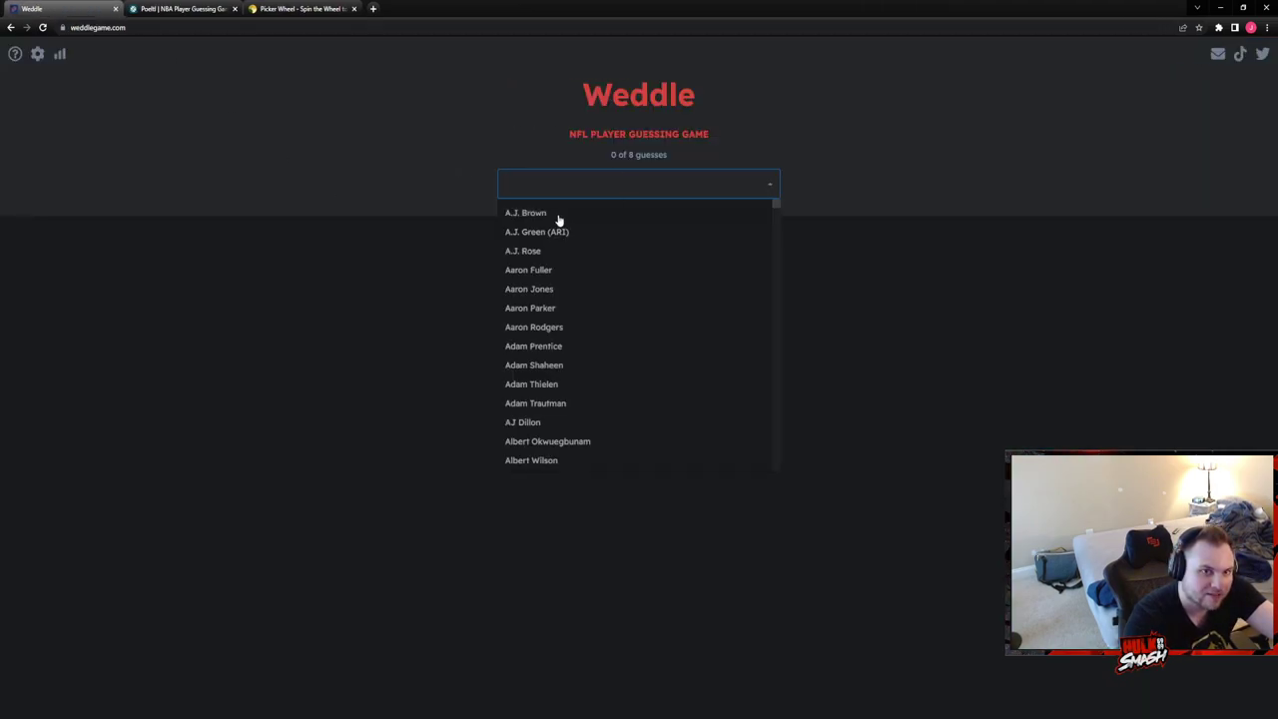
{"action": "left_click", "coordinate": [559, 213]}
{"action": "left_click", "coordinate": [600, 177]}
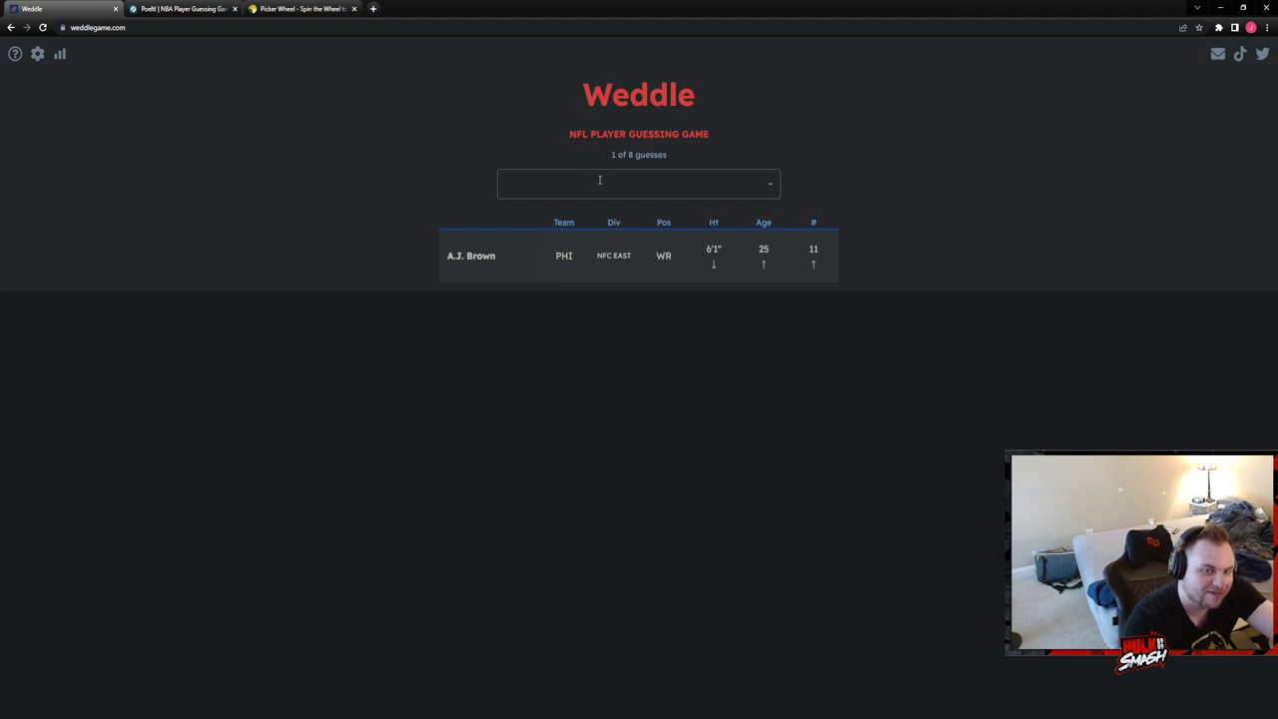
{"action": "left_click", "coordinate": [600, 180]}
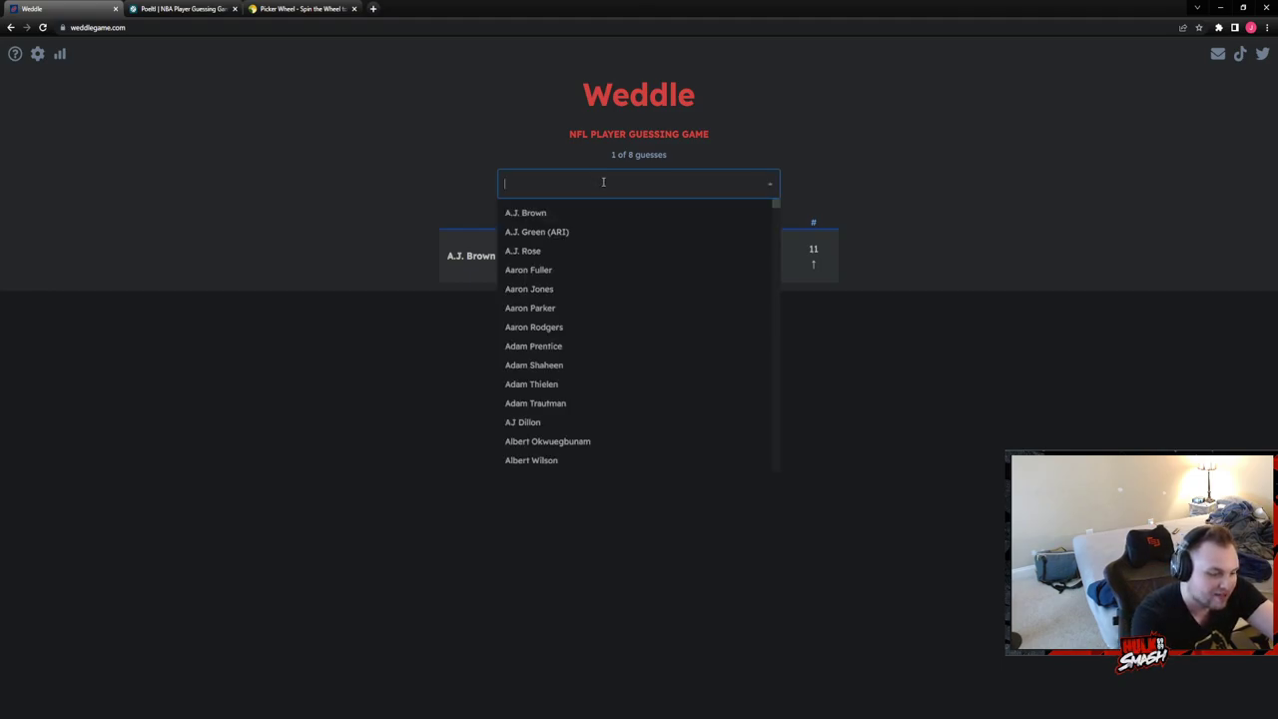
{"action": "type", "text": "rou"}
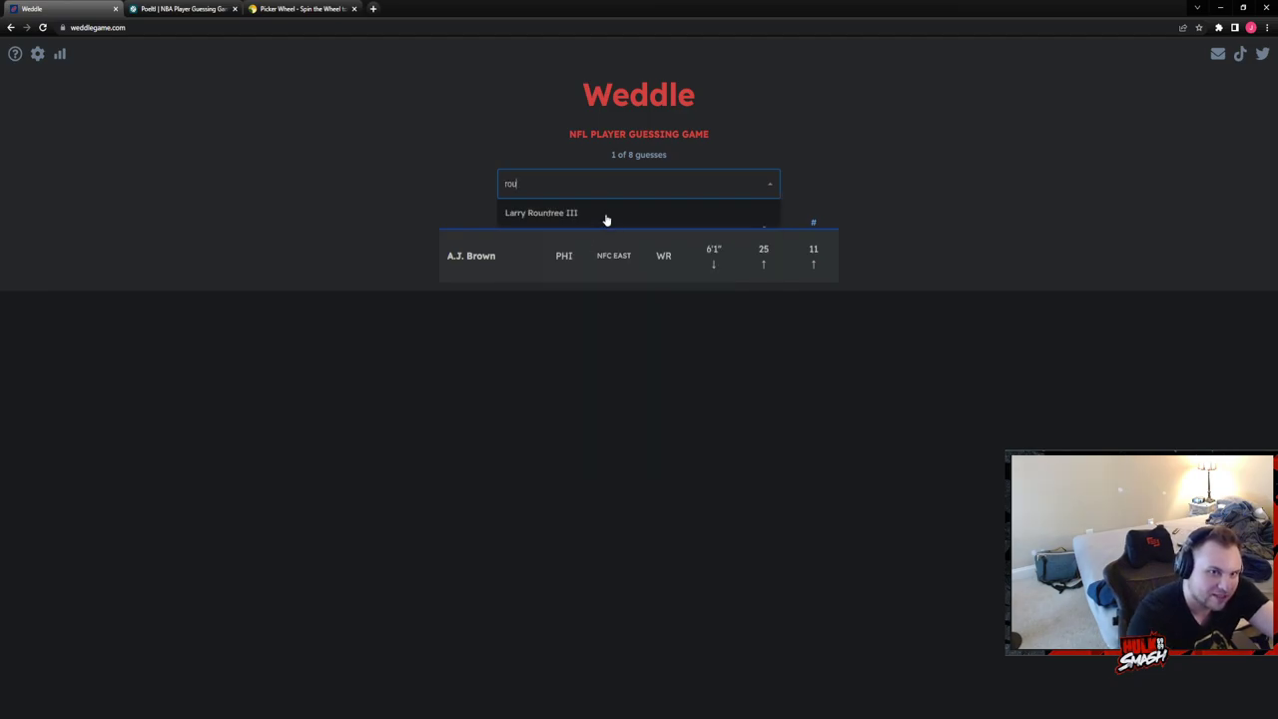
{"action": "left_click", "coordinate": [606, 212]}
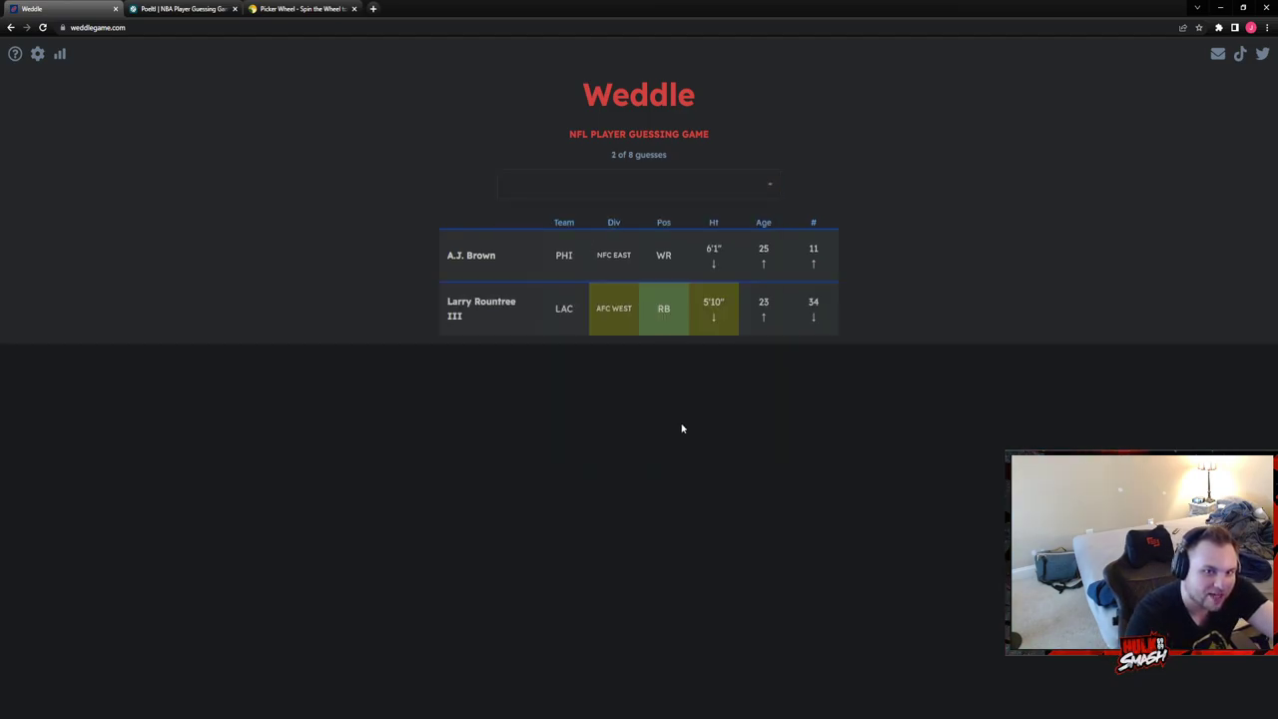
{"action": "left_click", "coordinate": [654, 176]}
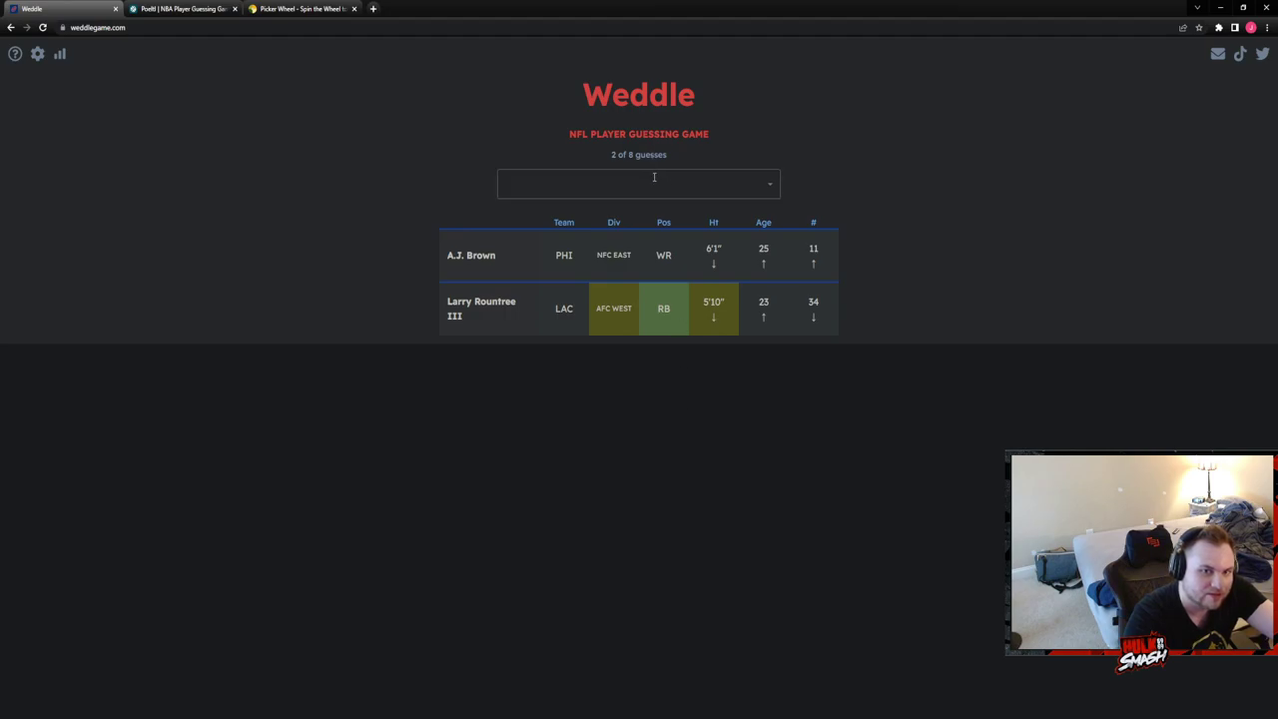
{"action": "left_click", "coordinate": [654, 177]}
{"action": "type", "text": "kare"}
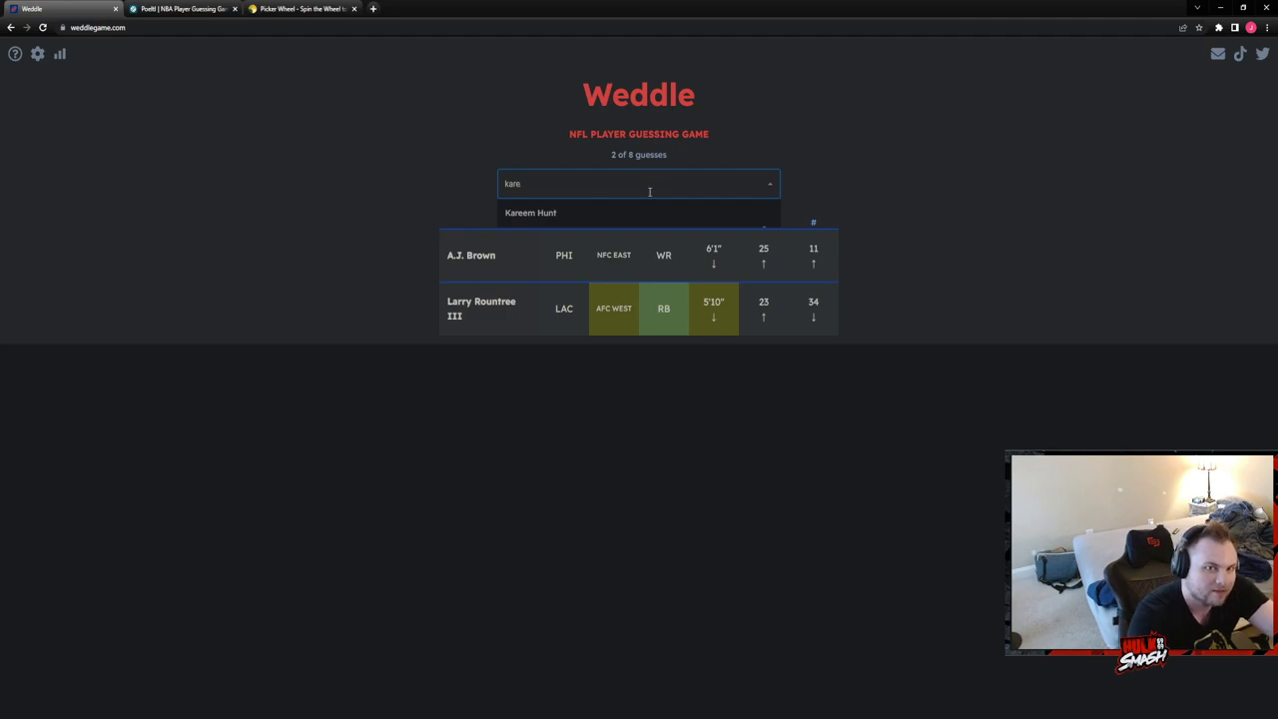
{"action": "left_click", "coordinate": [648, 211]}
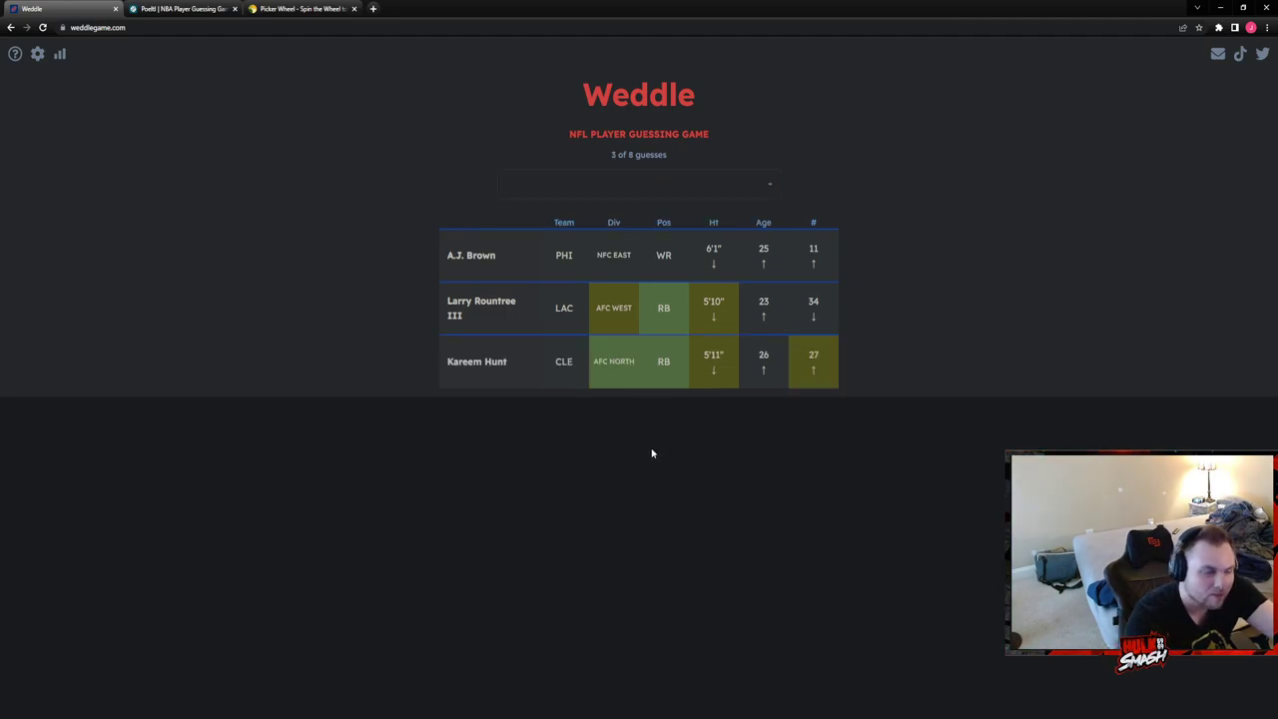
After abandoning a few searches, guess Joe Mixon as the fourth player
{"action": "left_click", "coordinate": [640, 190]}
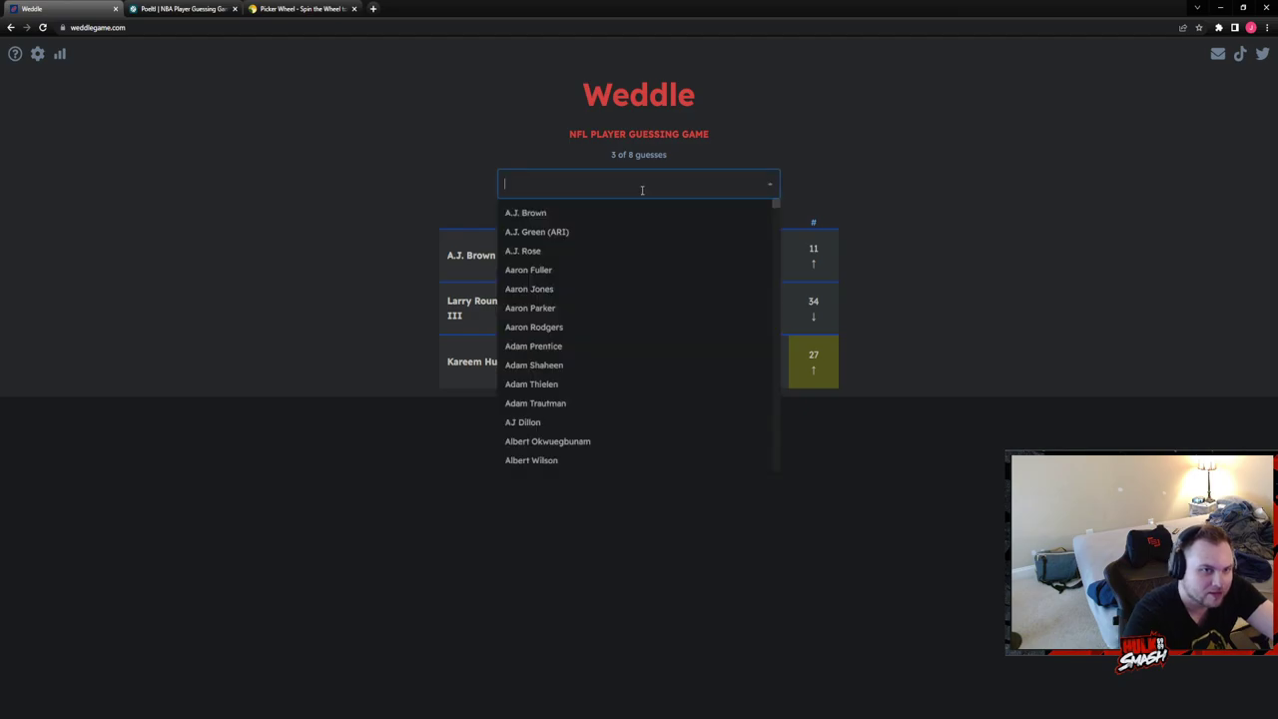
{"action": "type", "text": "d"}
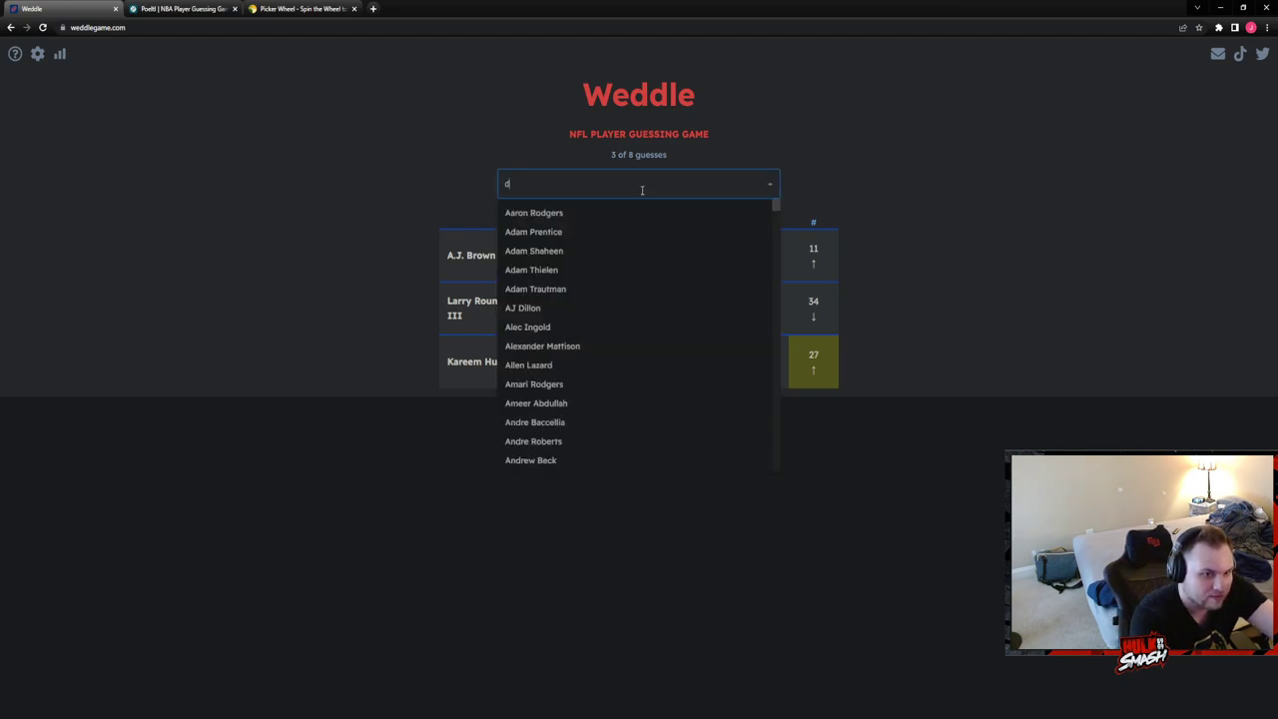
{"action": "key", "text": "BackSpace"}
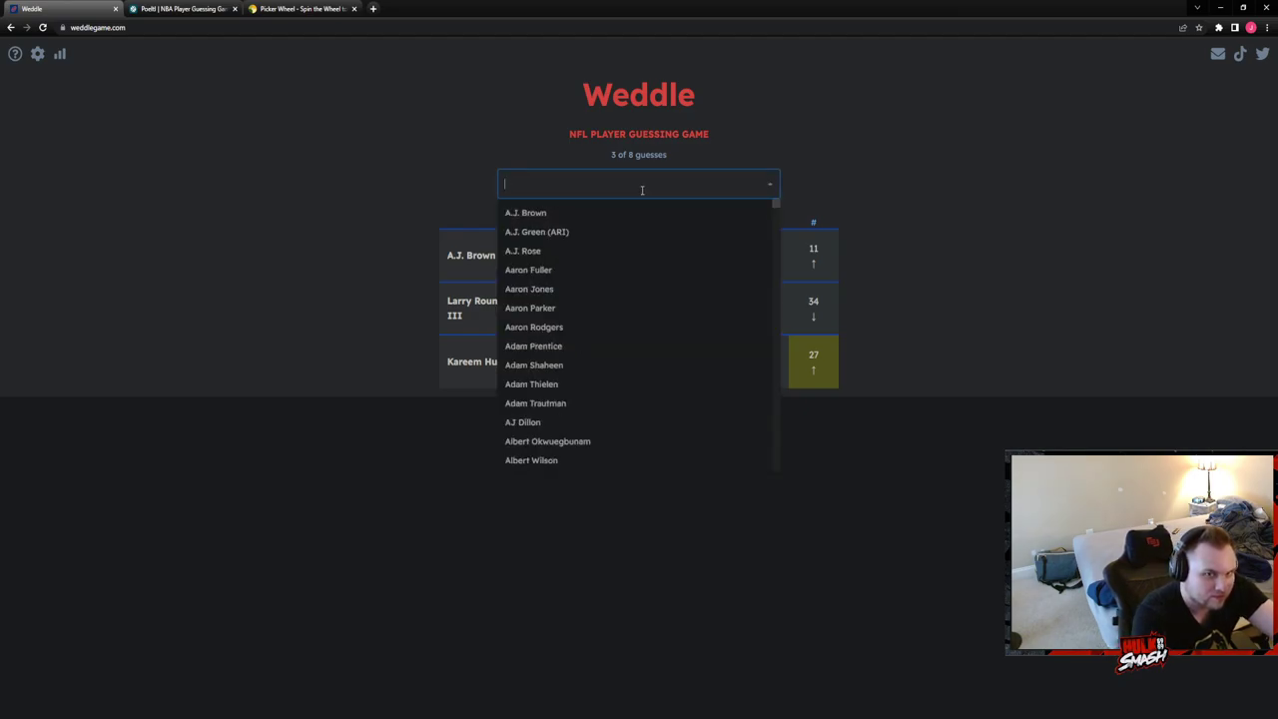
{"action": "left_click", "coordinate": [968, 148]}
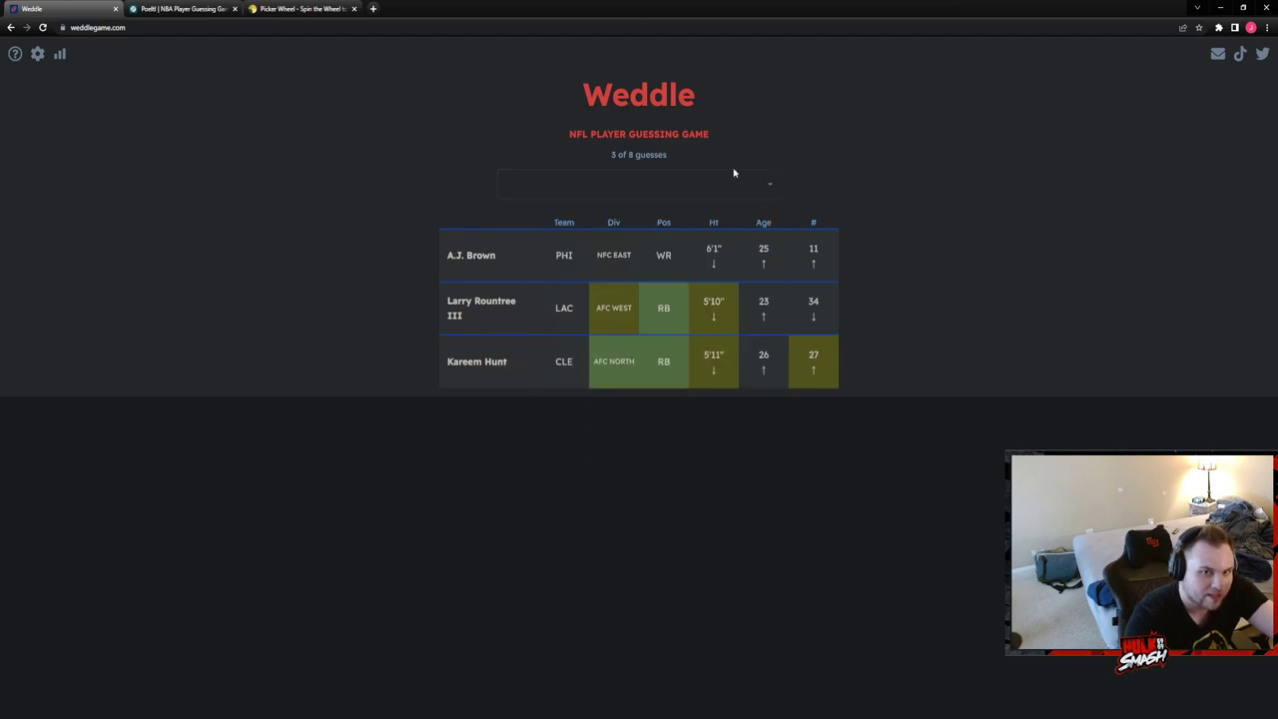
{"action": "left_click", "coordinate": [711, 183]}
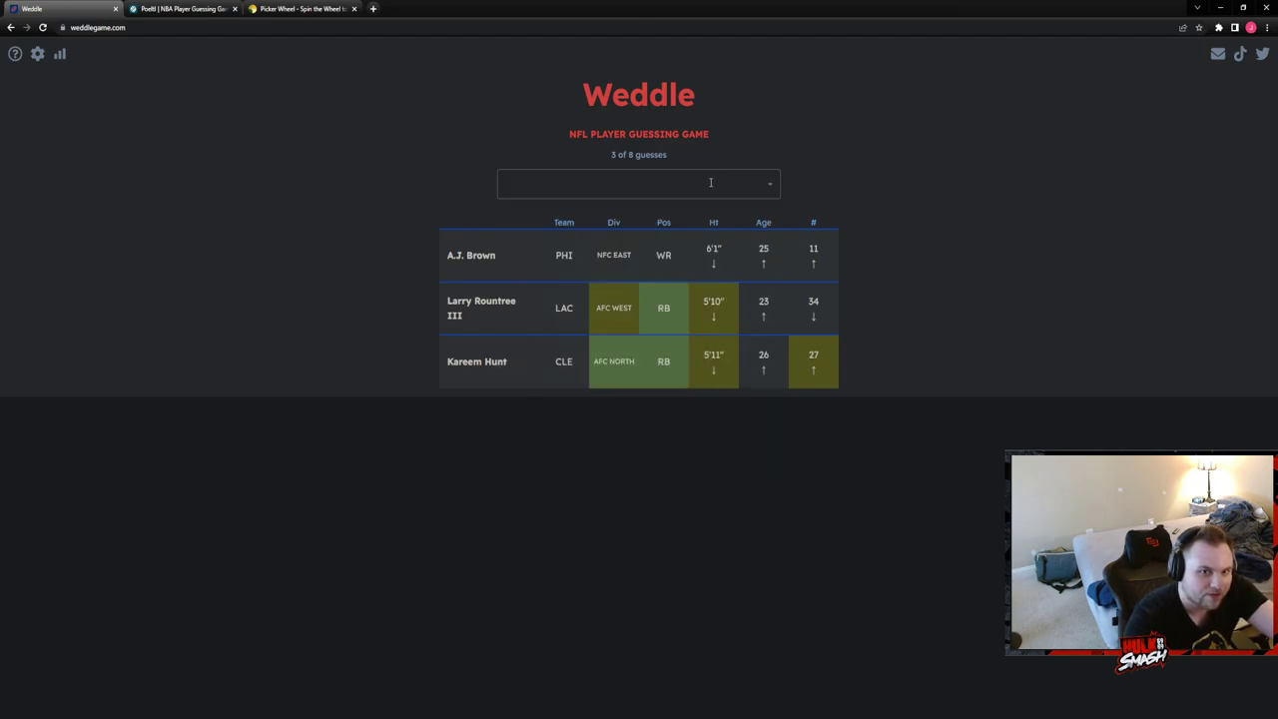
{"action": "left_click", "coordinate": [673, 183]}
{"action": "left_click", "coordinate": [777, 142]}
{"action": "left_click", "coordinate": [596, 184]}
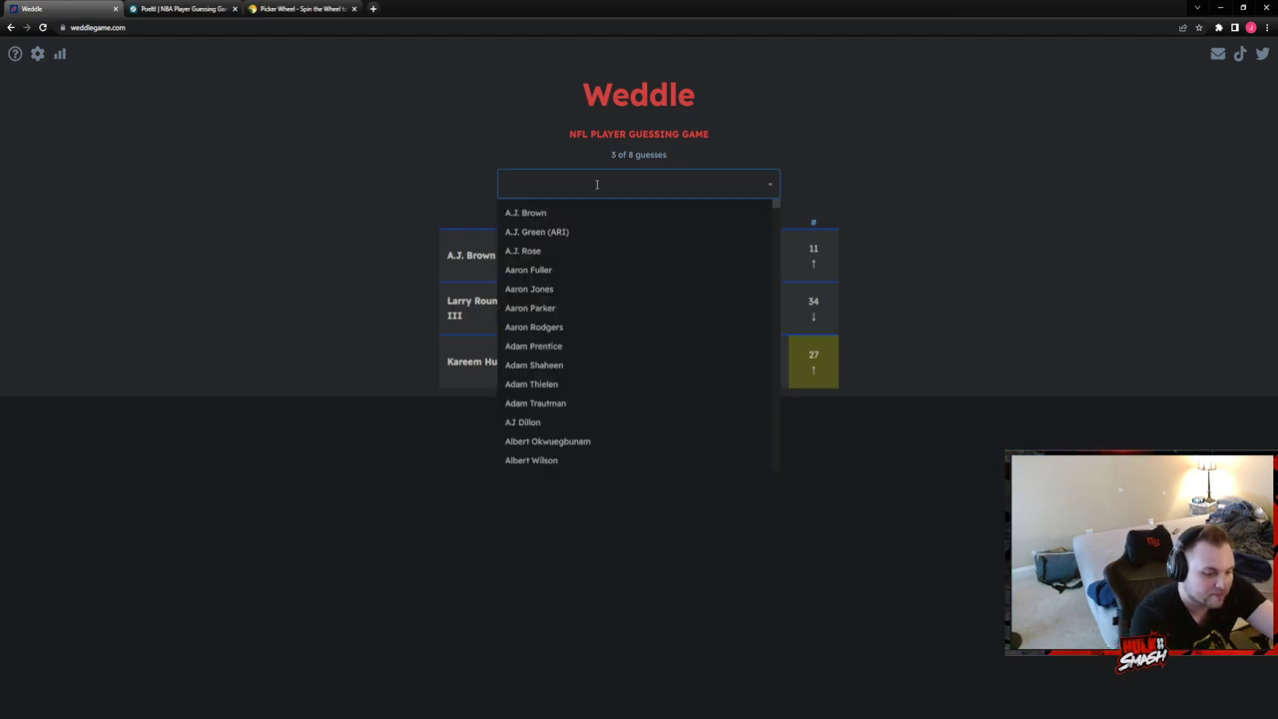
{"action": "type", "text": "mixon"}
{"action": "left_click", "coordinate": [667, 210]}
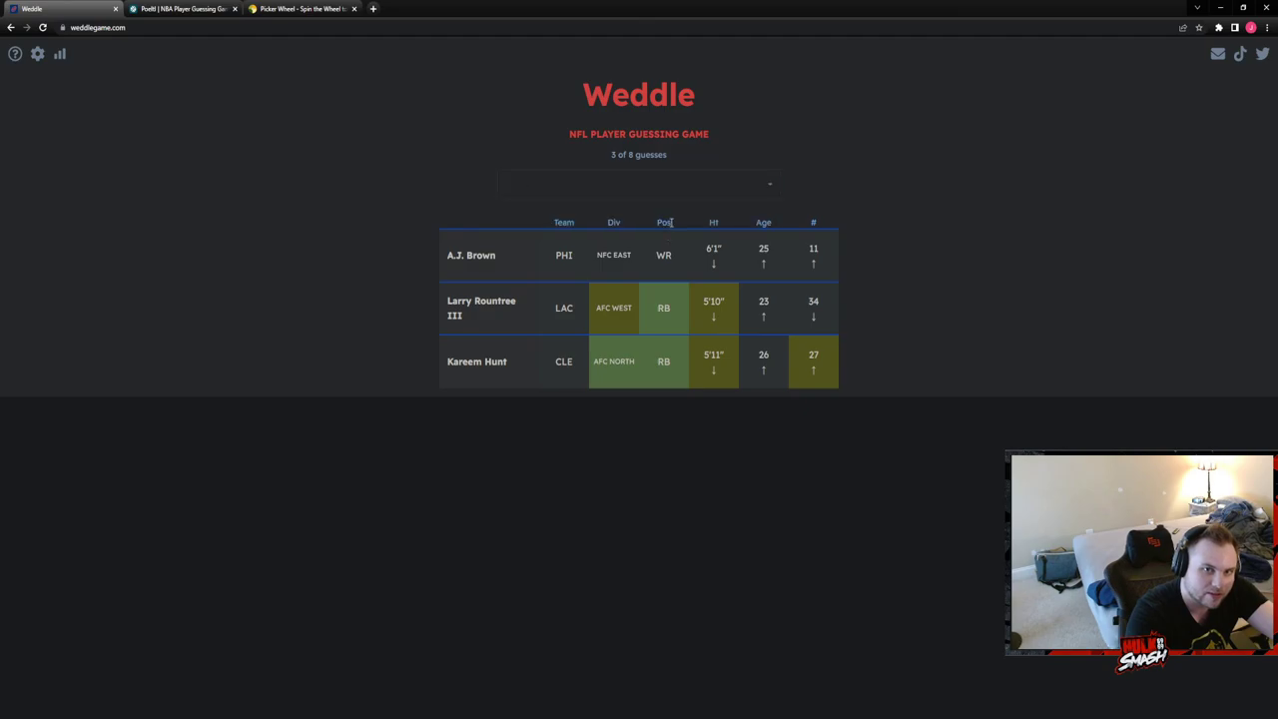
{"action": "left_click", "coordinate": [672, 186]}
{"action": "type", "text": "mixon"}
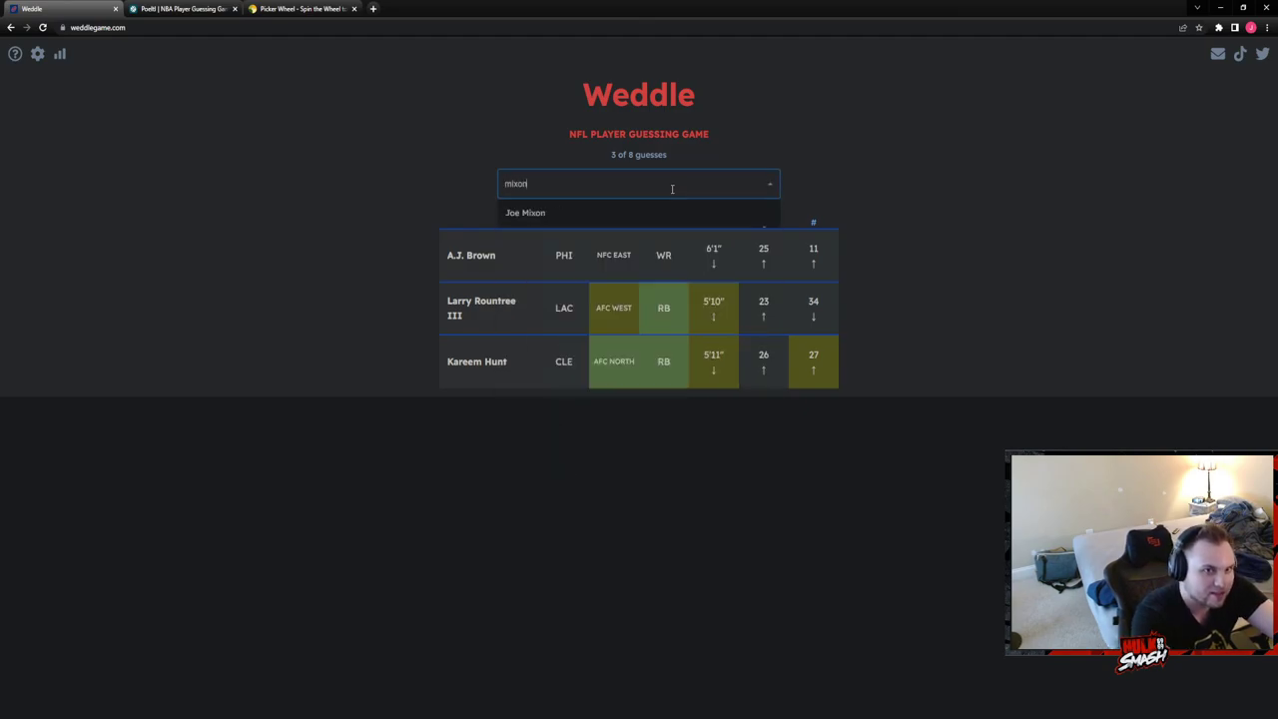
{"action": "key", "text": "Return"}
Guess Gus Edwards as the fifth player
{"action": "left_click", "coordinate": [672, 188]}
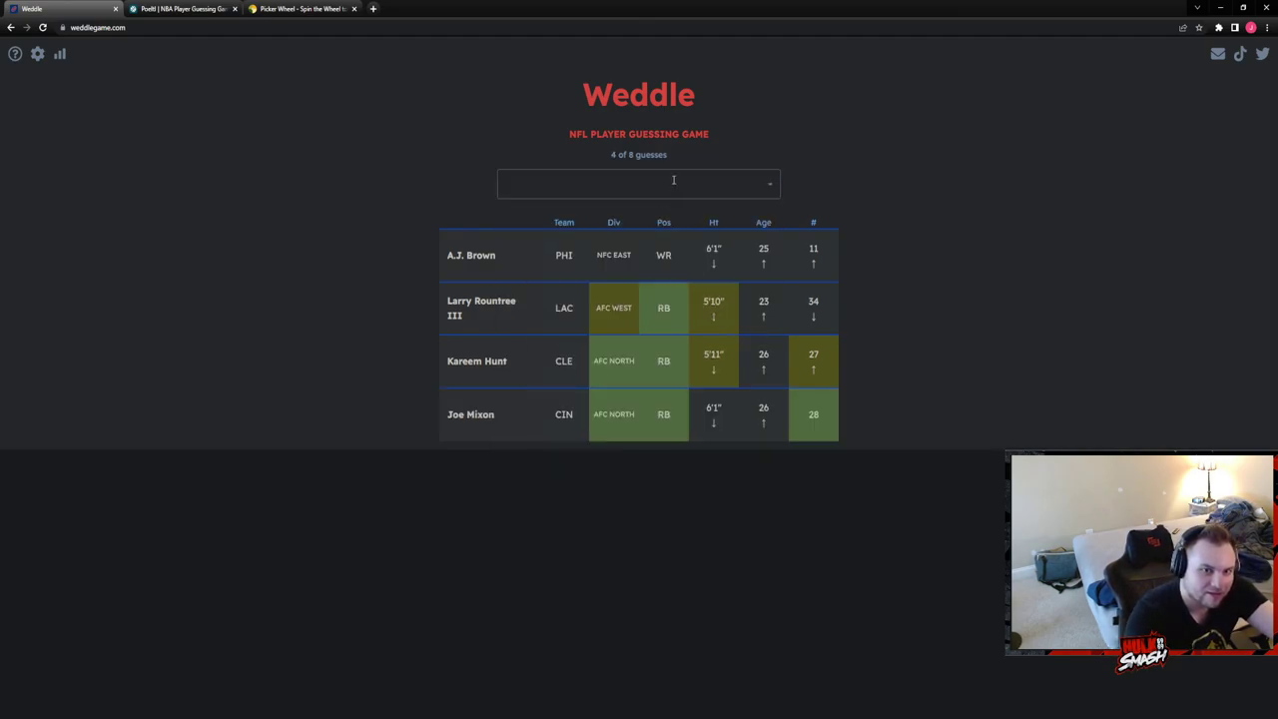
{"action": "left_click", "coordinate": [673, 181]}
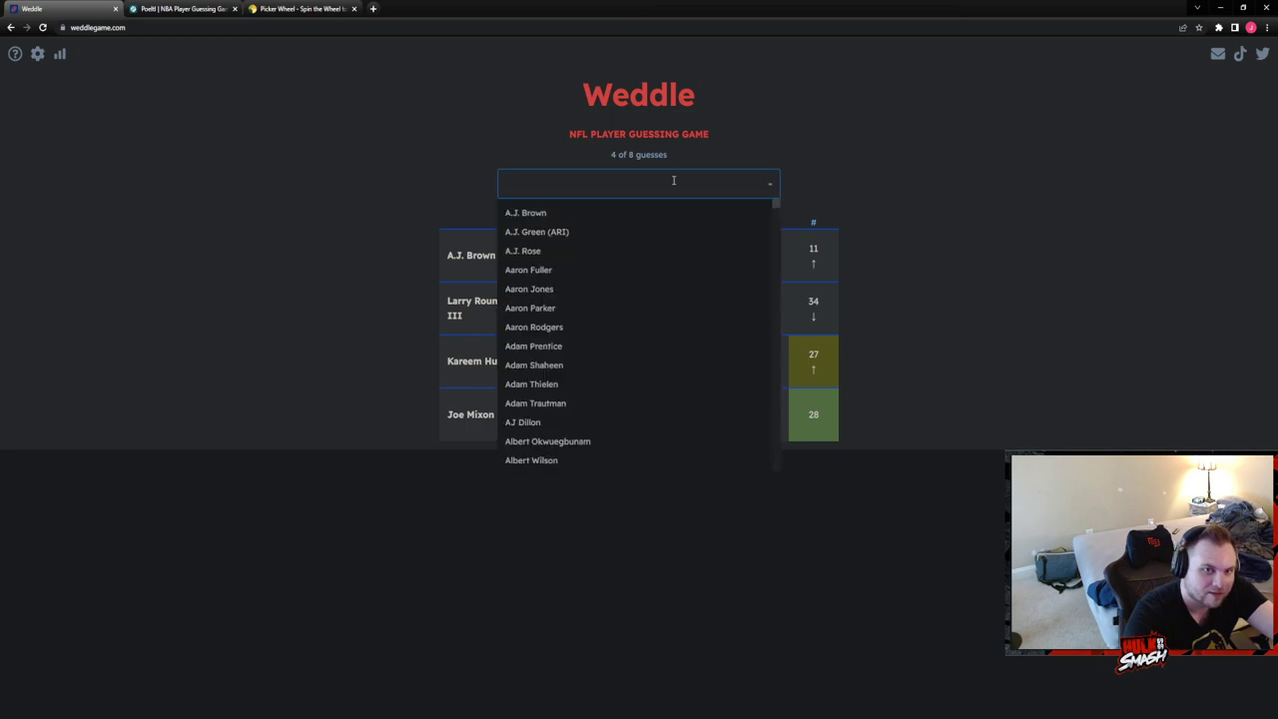
{"action": "left_click", "coordinate": [844, 184]}
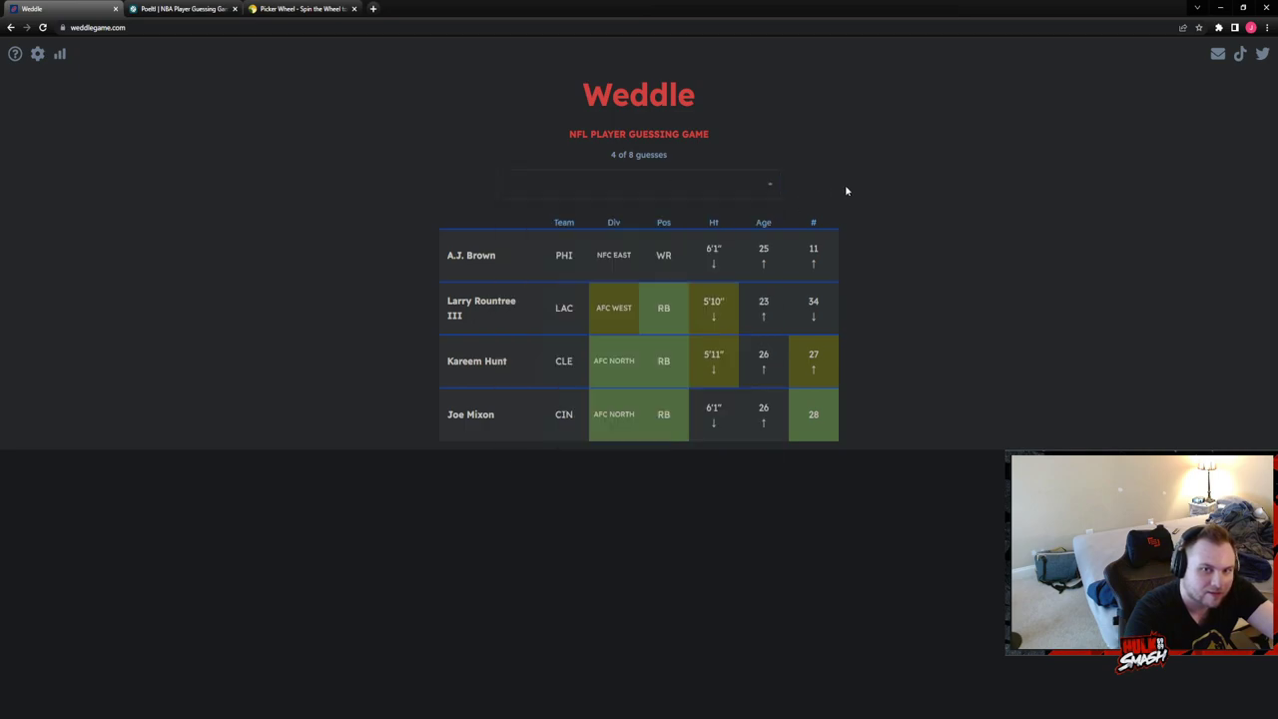
{"action": "left_click", "coordinate": [671, 185]}
{"action": "type", "text": "edwa"}
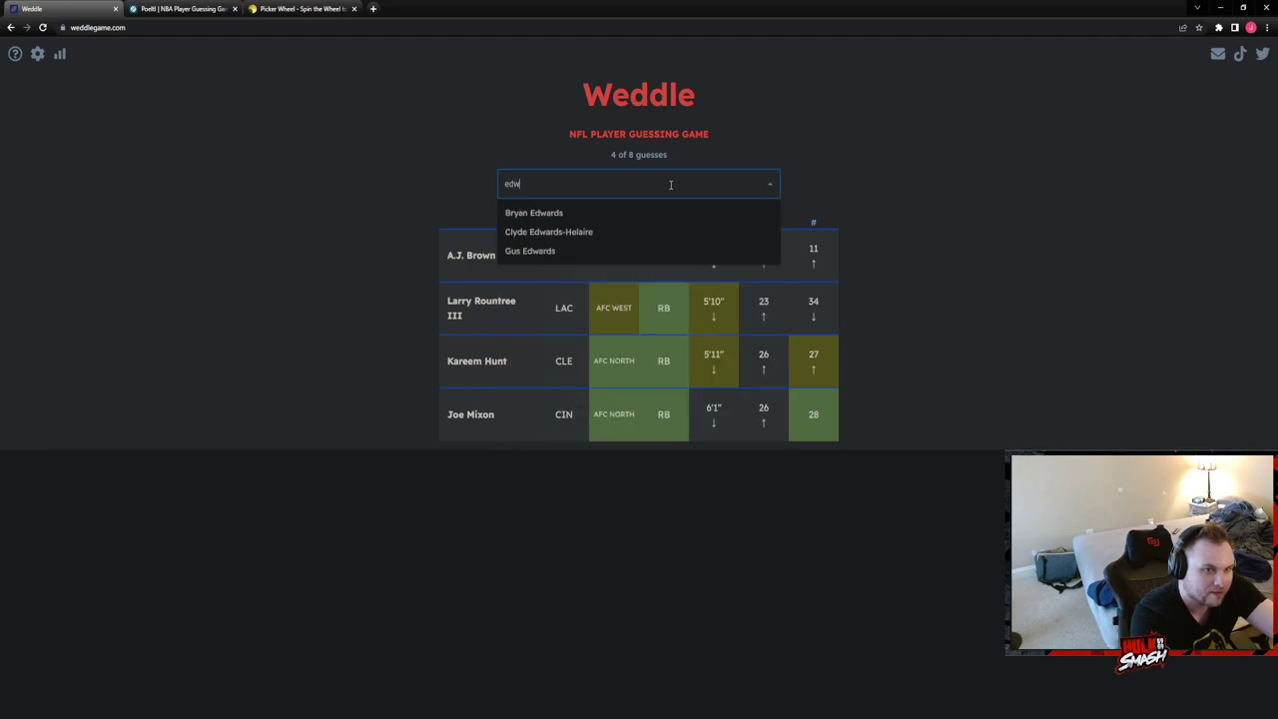
{"action": "left_click", "coordinate": [571, 256]}
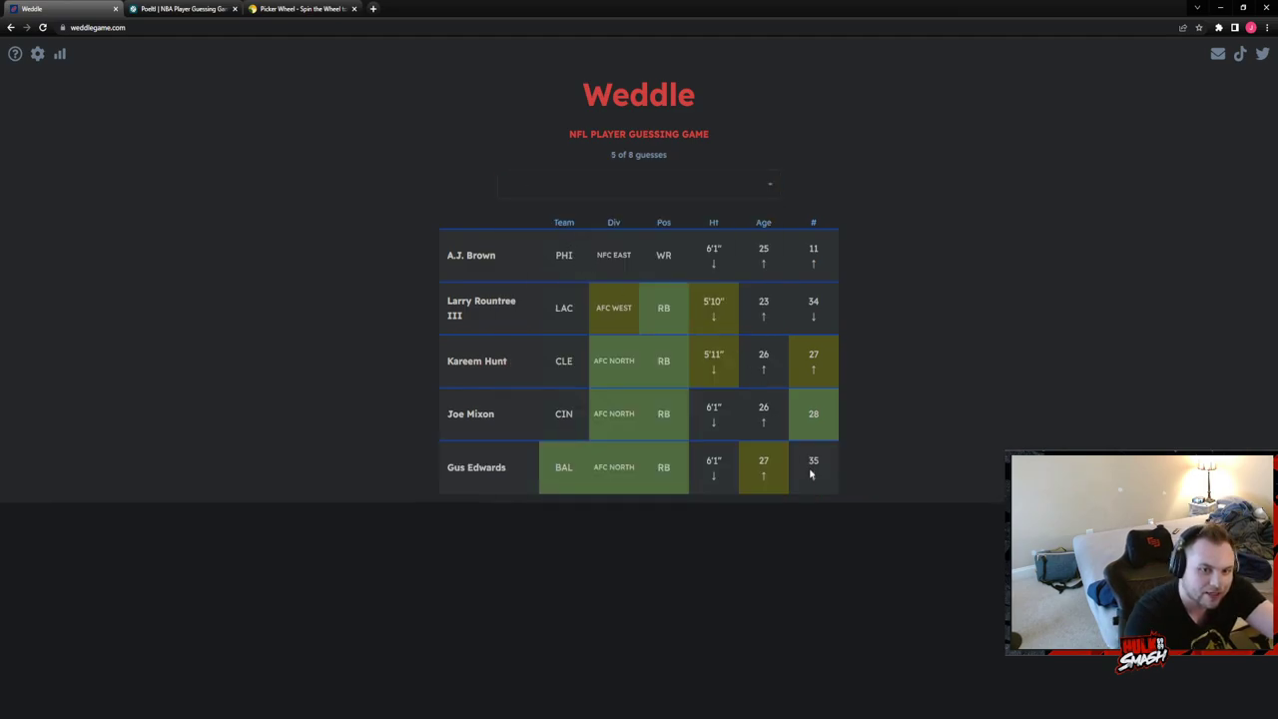
Guess Ty'Son Williams sixth, then clear an unmatched Murray search
{"action": "left_click", "coordinate": [657, 179]}
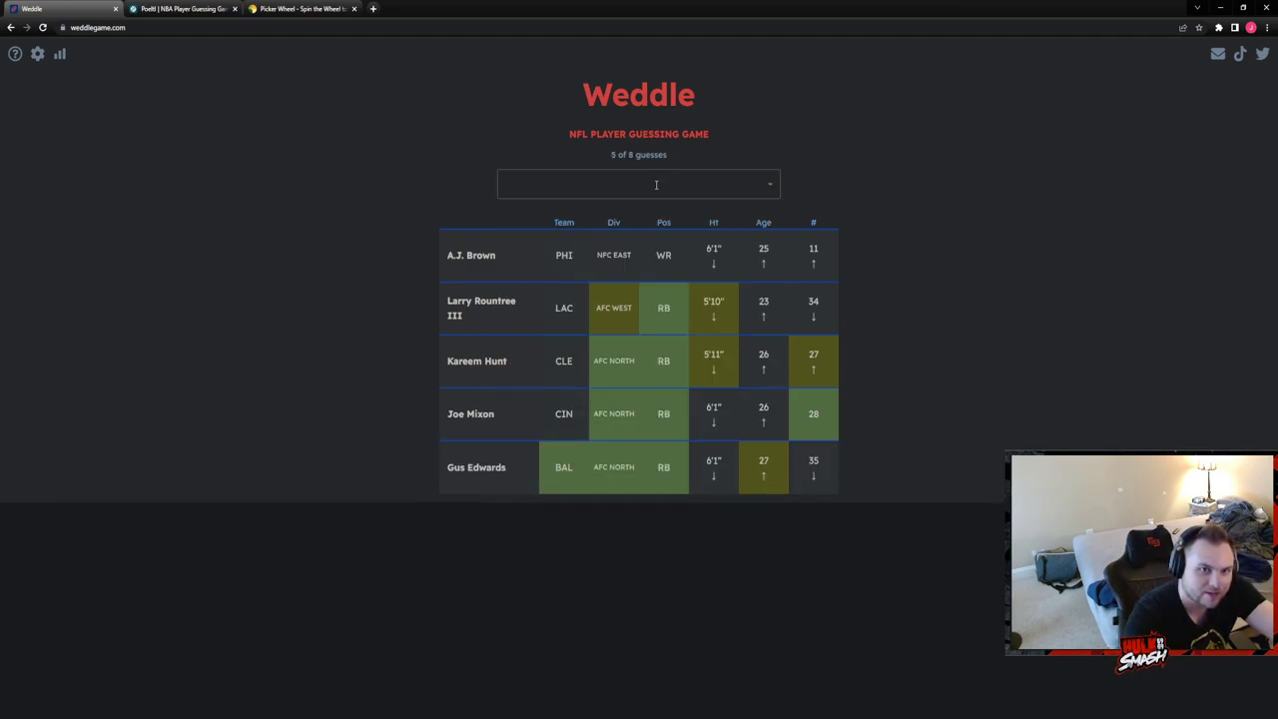
{"action": "type", "text": "will"}
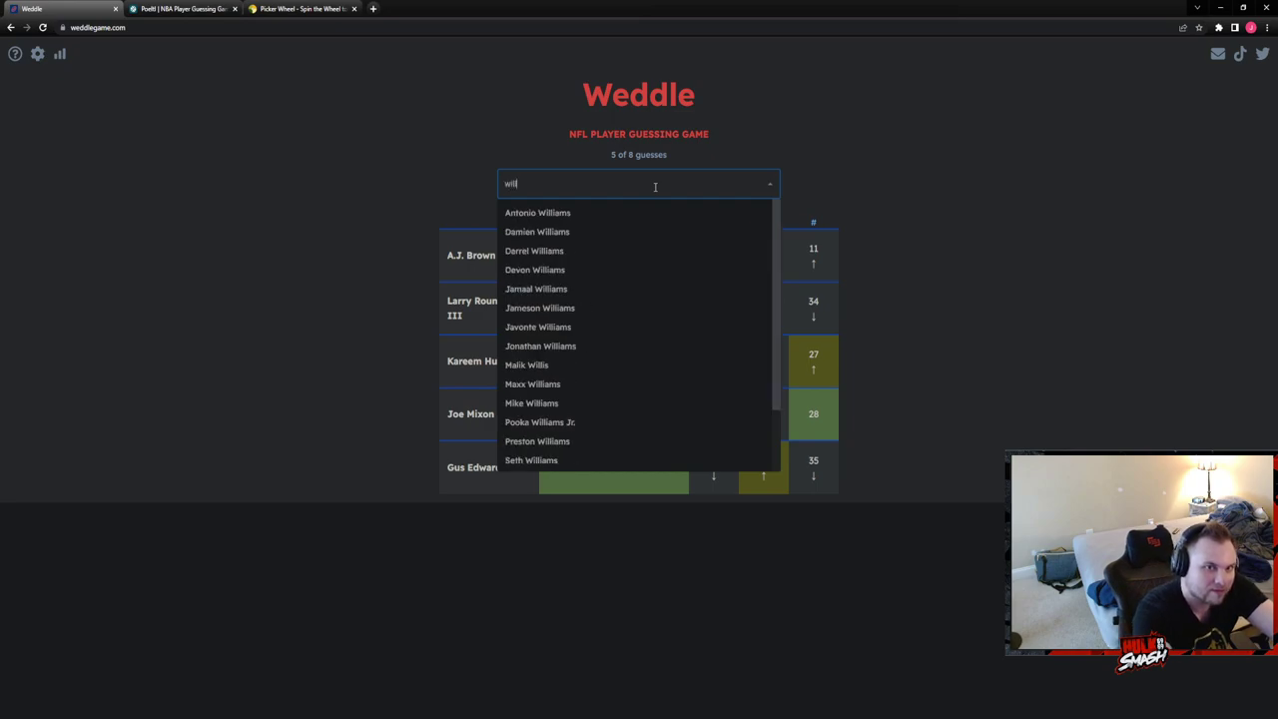
{"action": "type", "text": "iams"}
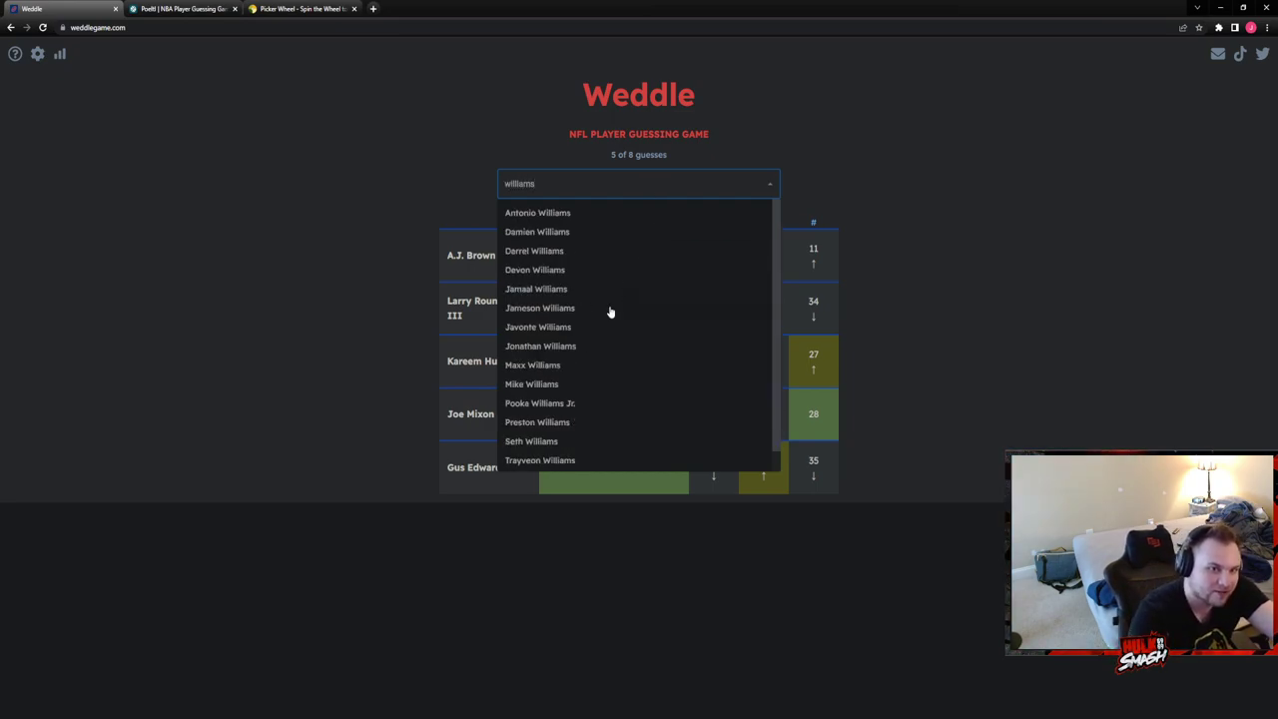
{"action": "scroll", "coordinate": [610, 329], "scroll_direction": "down", "scroll_amount": 1}
{"action": "left_click", "coordinate": [548, 465]}
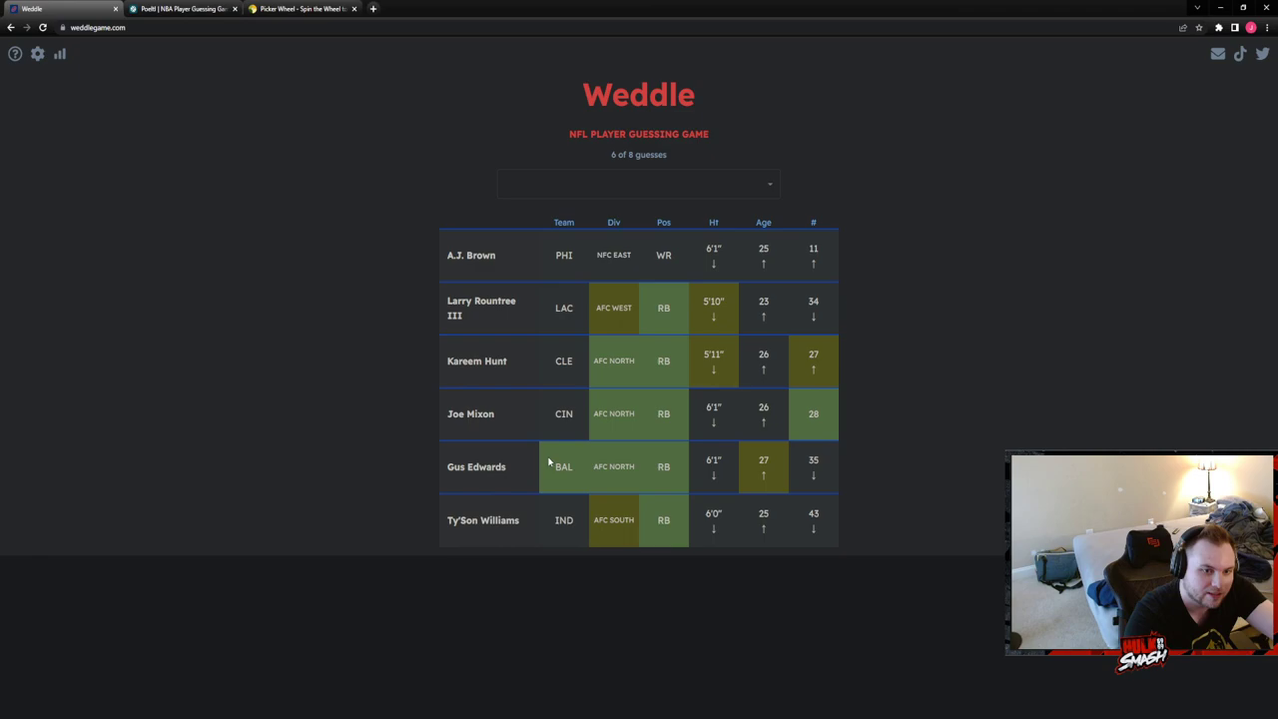
{"action": "left_click", "coordinate": [654, 180]}
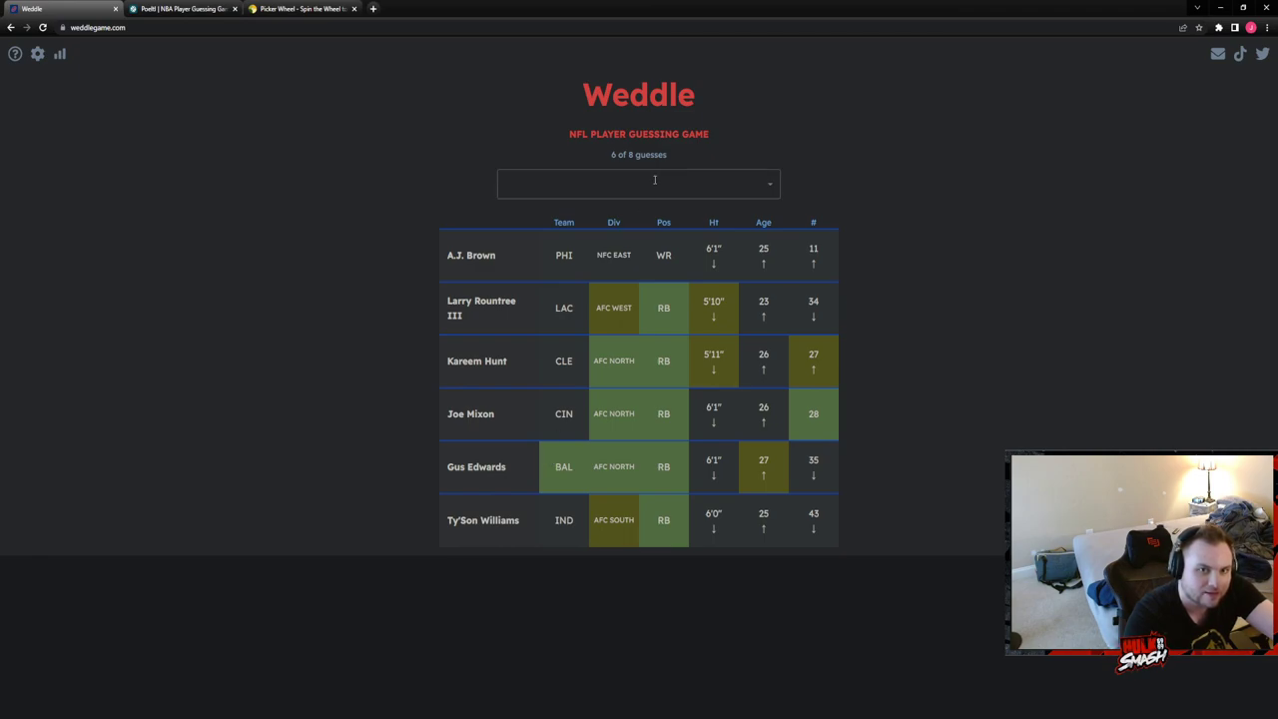
{"action": "left_click", "coordinate": [654, 180]}
{"action": "type", "text": "murr"}
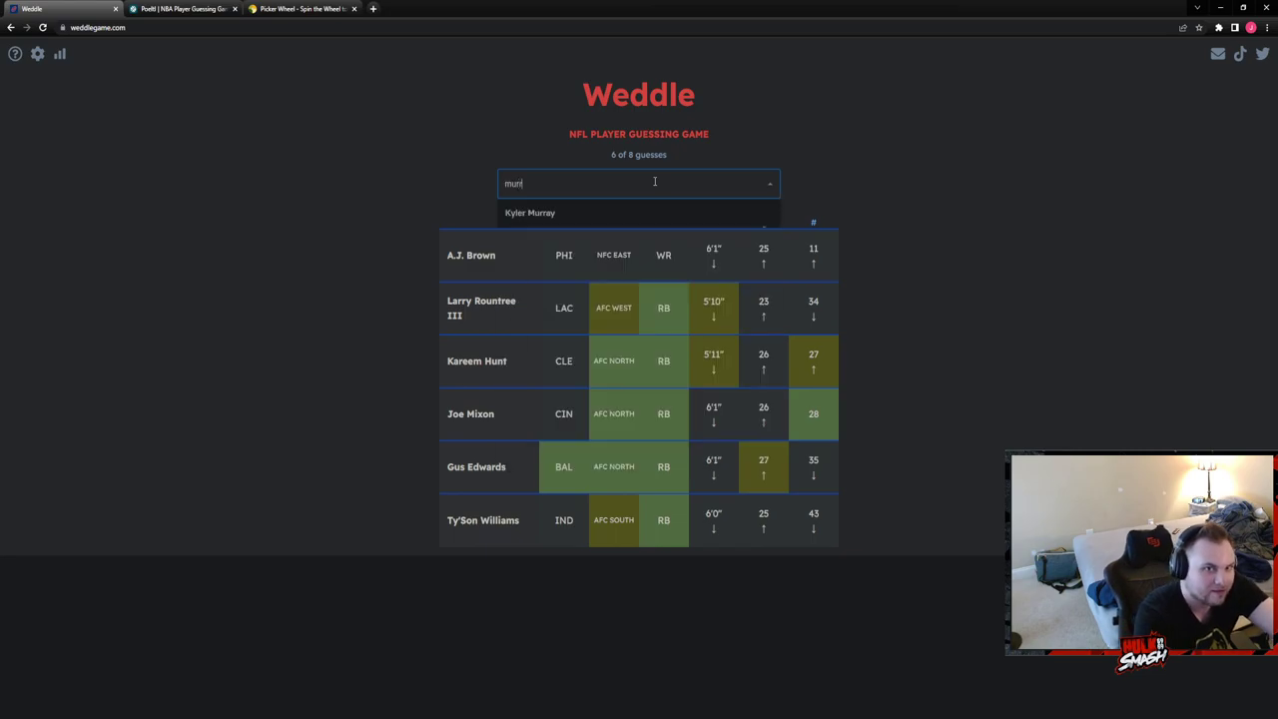
{"action": "key", "text": "BackSpace"}
{"action": "key", "text": "BackSpace"}
{"action": "key", "text": "BackSpace"}
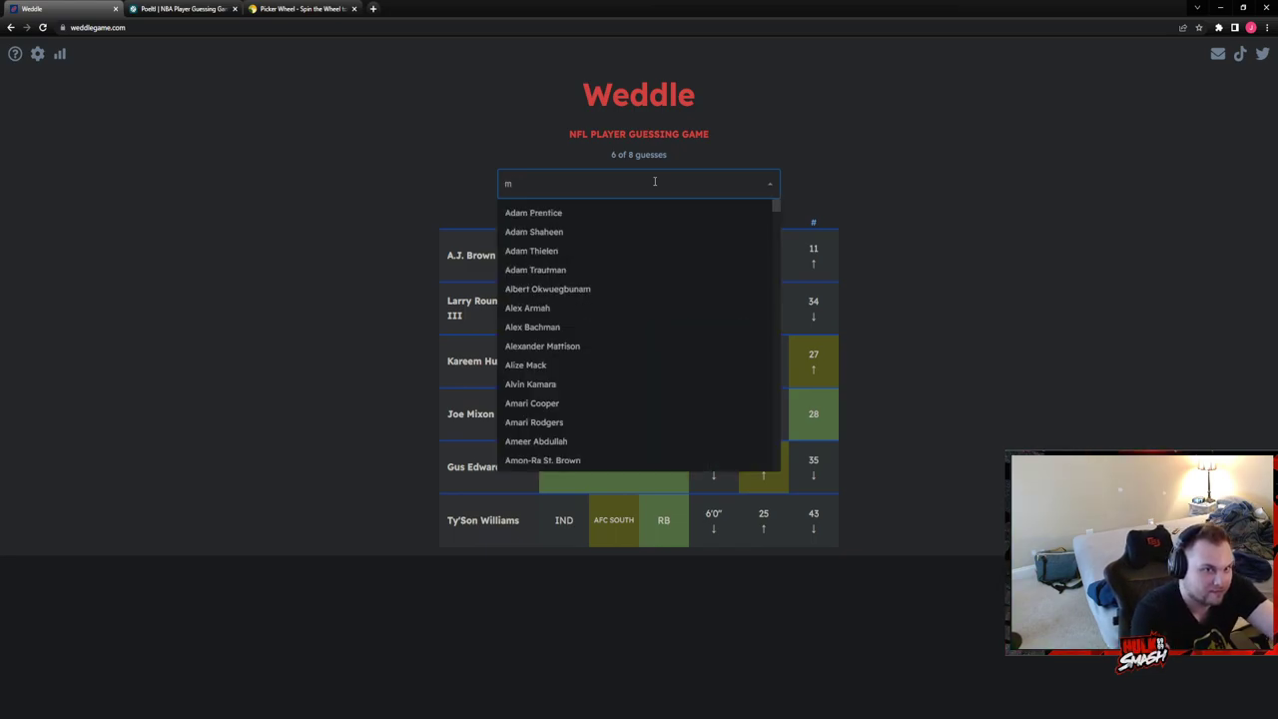
{"action": "type", "text": "lava"}
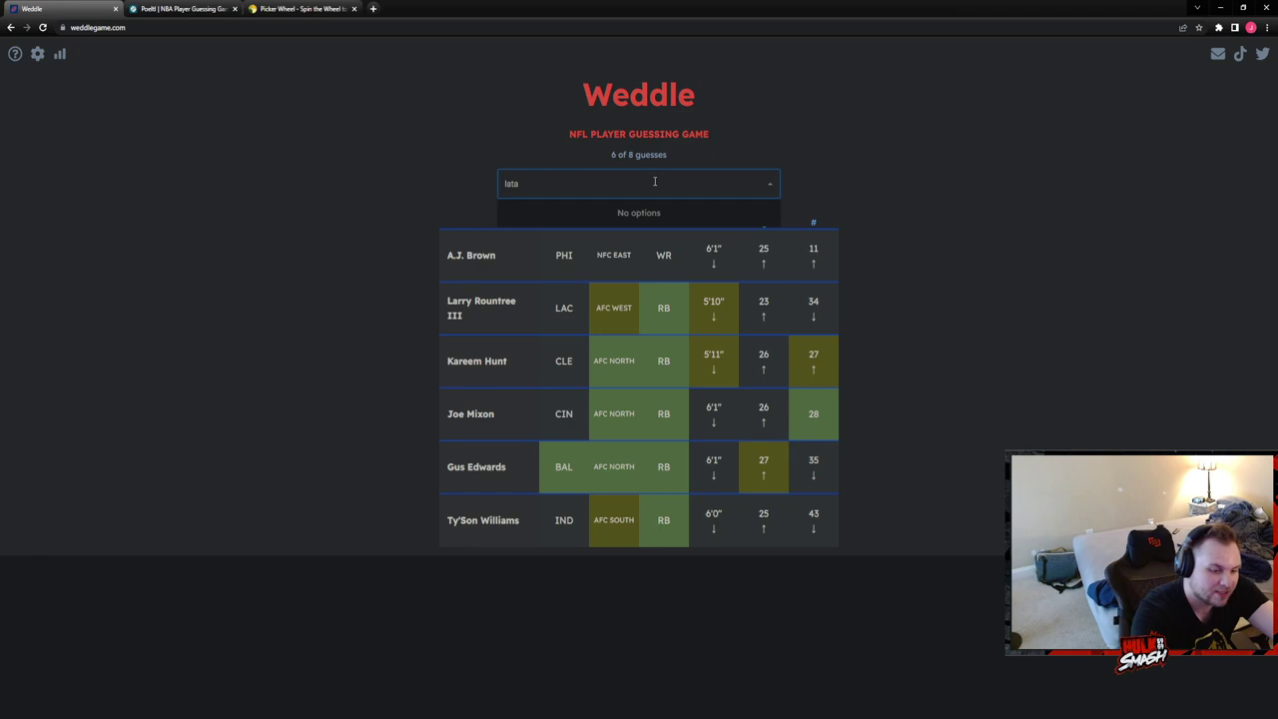
{"action": "key", "text": "BackSpace"}
{"action": "key", "text": "BackSpace"}
{"action": "key", "text": "BackSpace"}
Guess Justice Hill seventh and J.K. Dobbins eighth, ending the game
{"action": "left_click", "coordinate": [856, 151]}
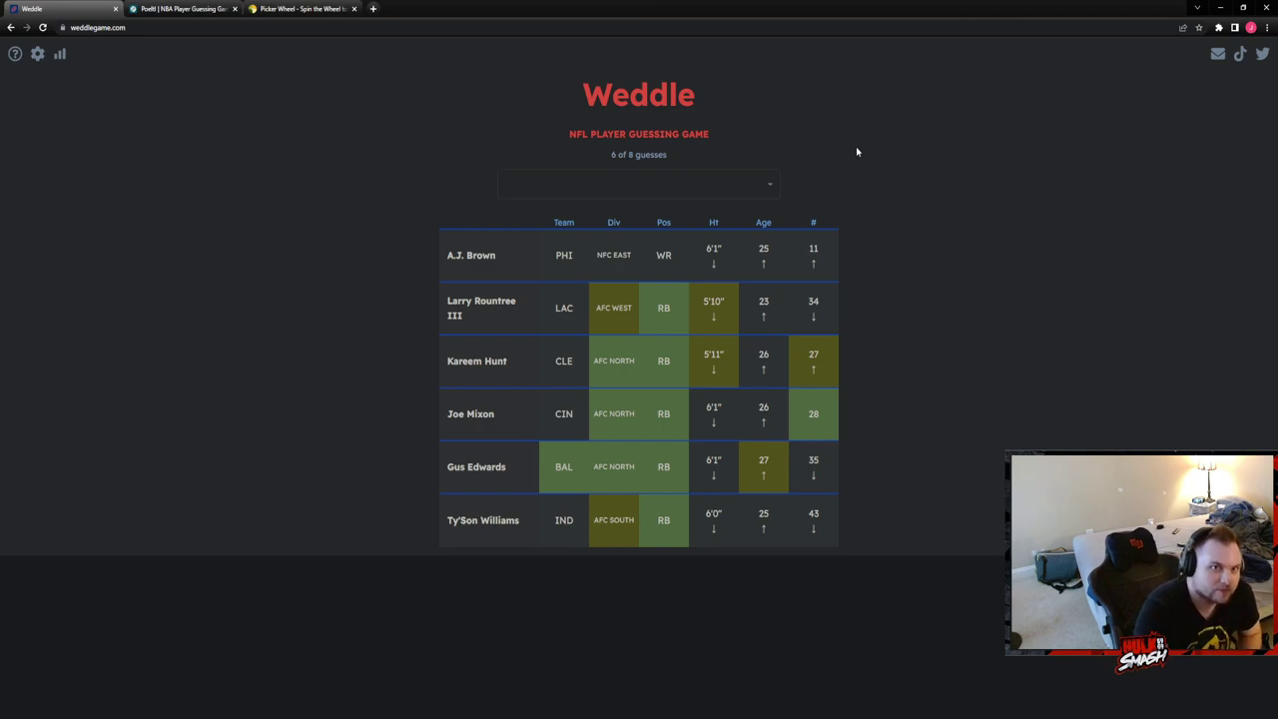
{"action": "left_click", "coordinate": [698, 180]}
{"action": "type", "text": "just"}
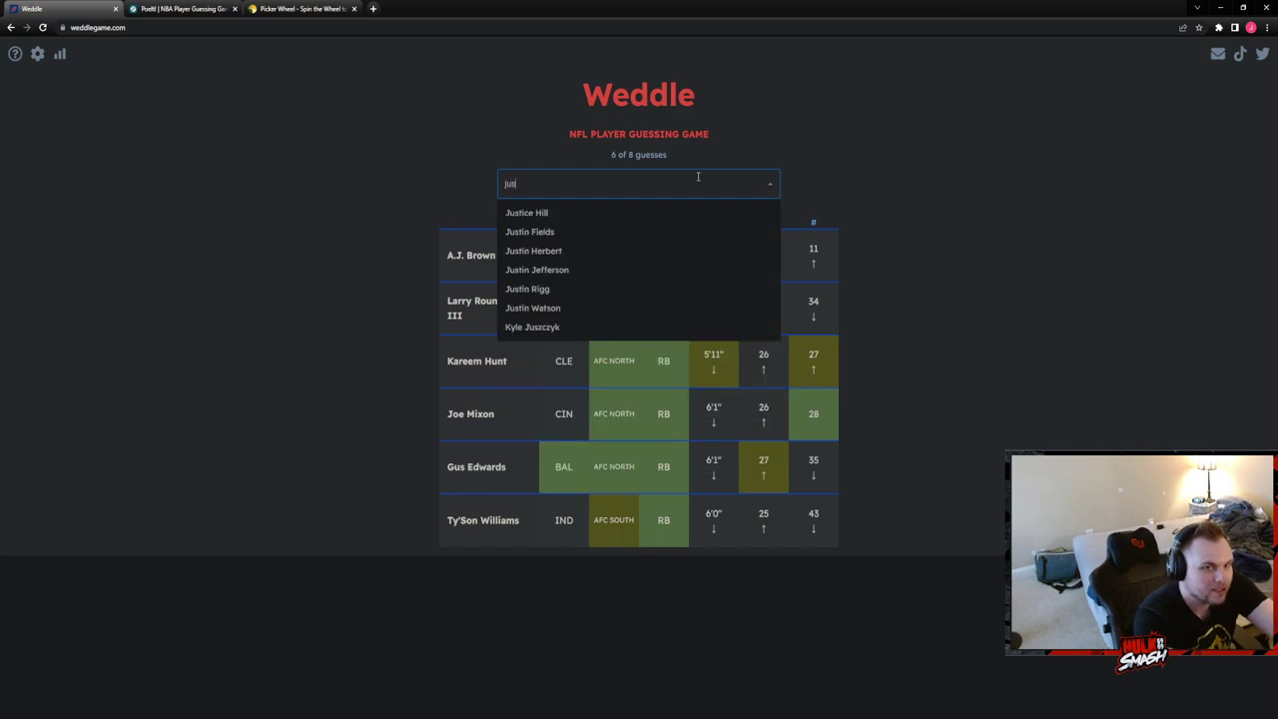
{"action": "left_click", "coordinate": [554, 214]}
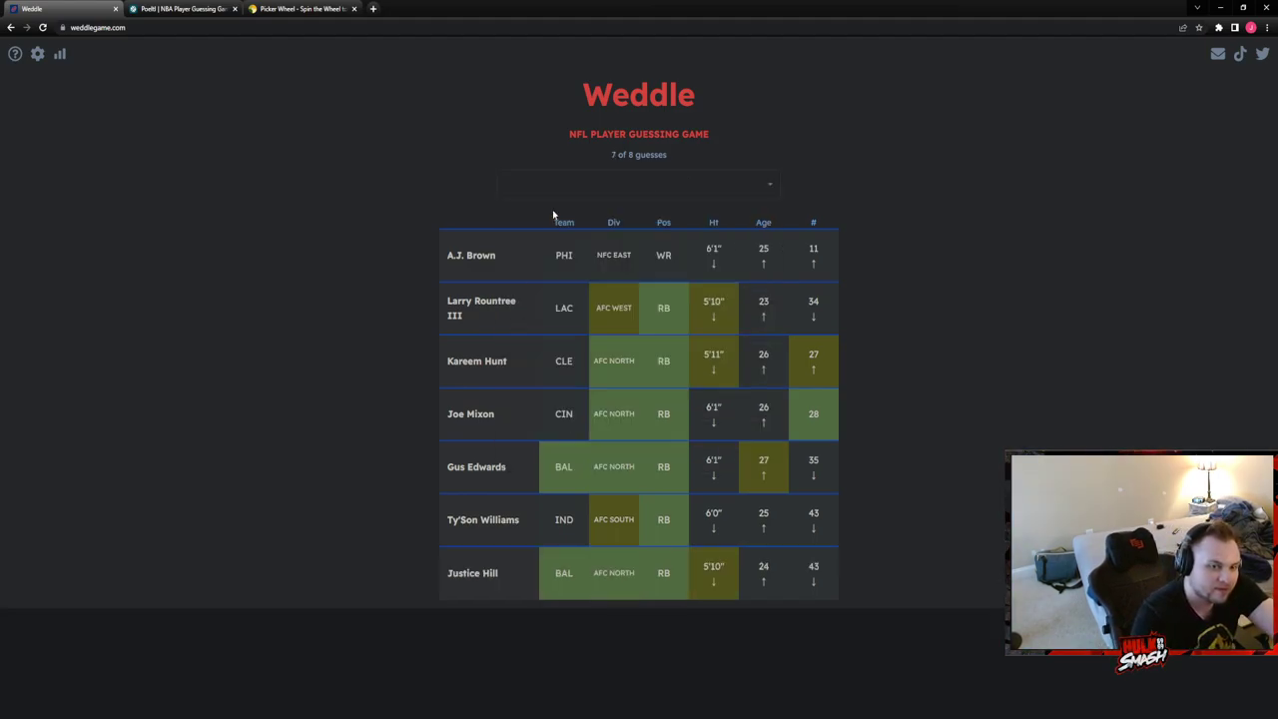
{"action": "left_click", "coordinate": [607, 189]}
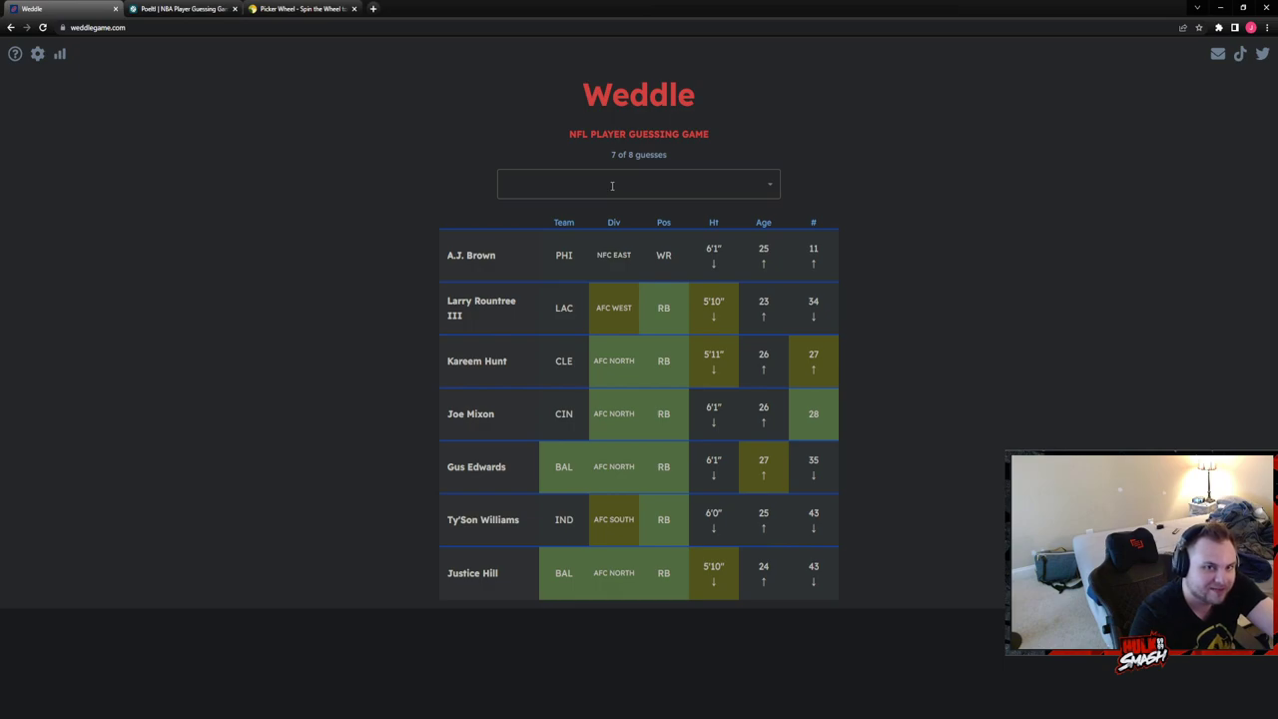
{"action": "type", "text": "jk"}
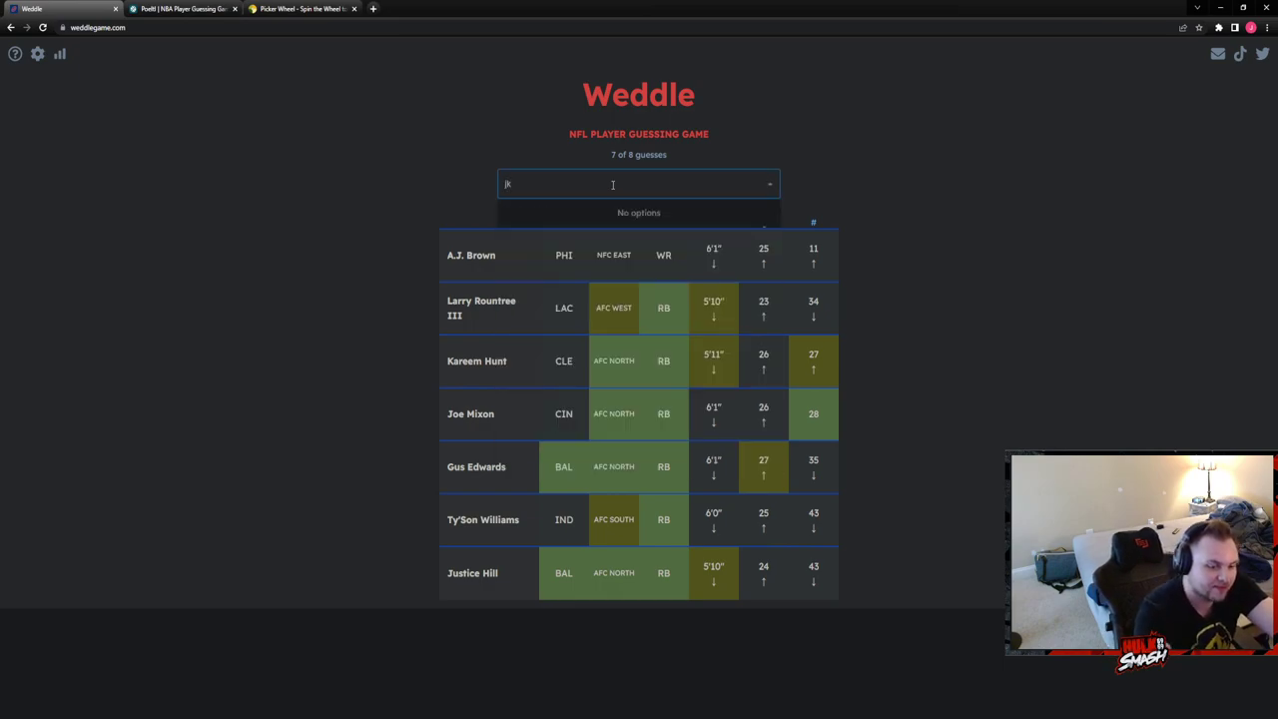
{"action": "key", "text": "BackSpace"}
{"action": "key", "text": "BackSpace"}
{"action": "type", "text": "dobb"}
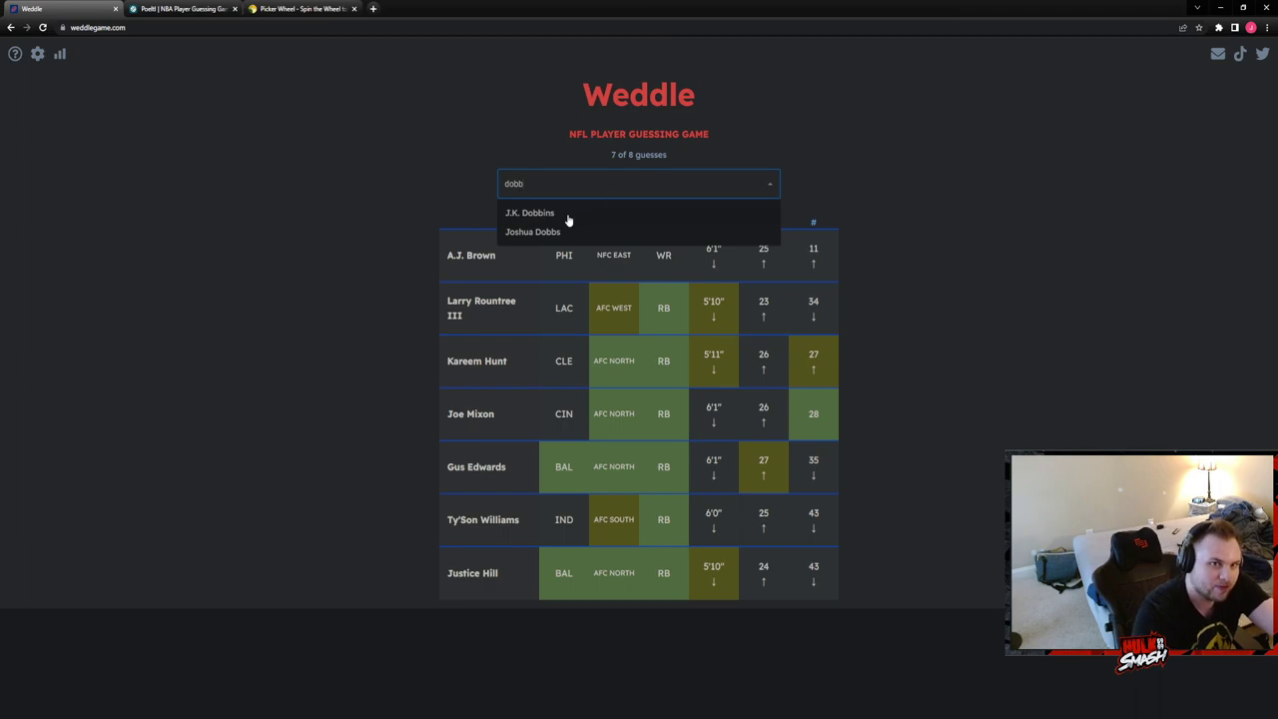
{"action": "left_click", "coordinate": [539, 213]}
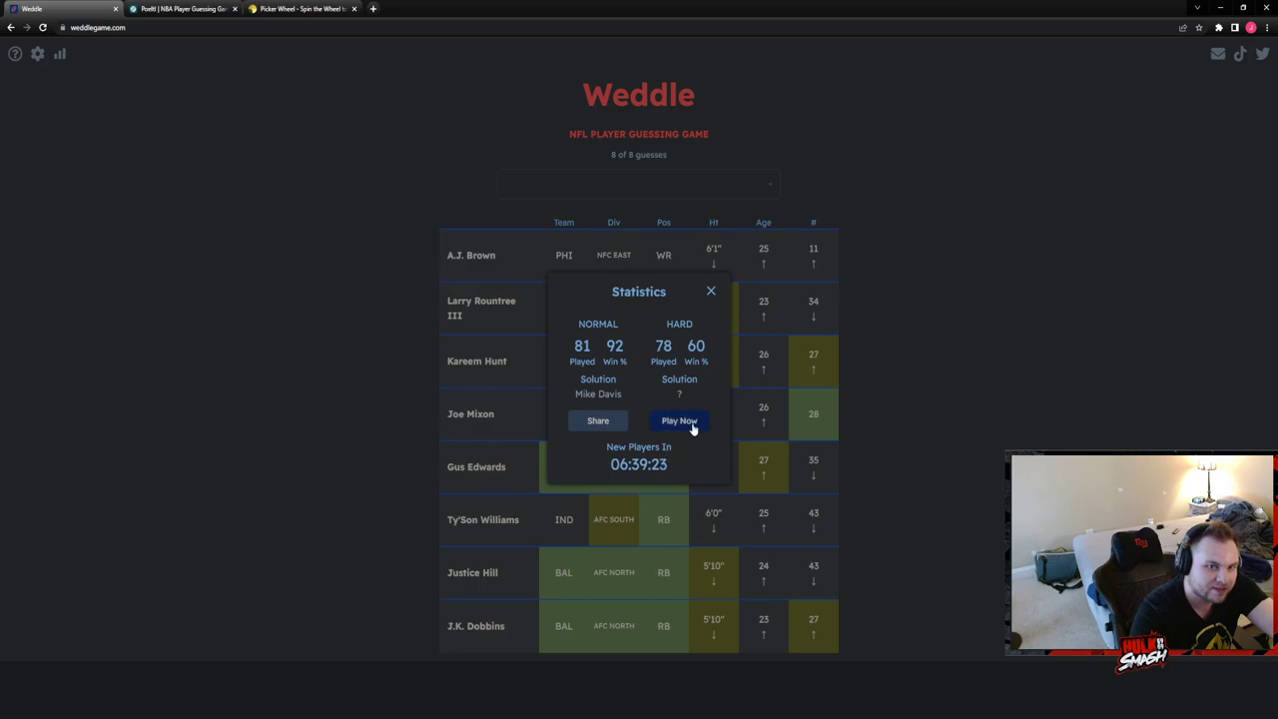
Start Hard Mode and guess Mike Davis, then Mike Williams
{"action": "left_click", "coordinate": [680, 421]}
{"action": "left_click", "coordinate": [639, 195]}
{"action": "type", "text": "j"}
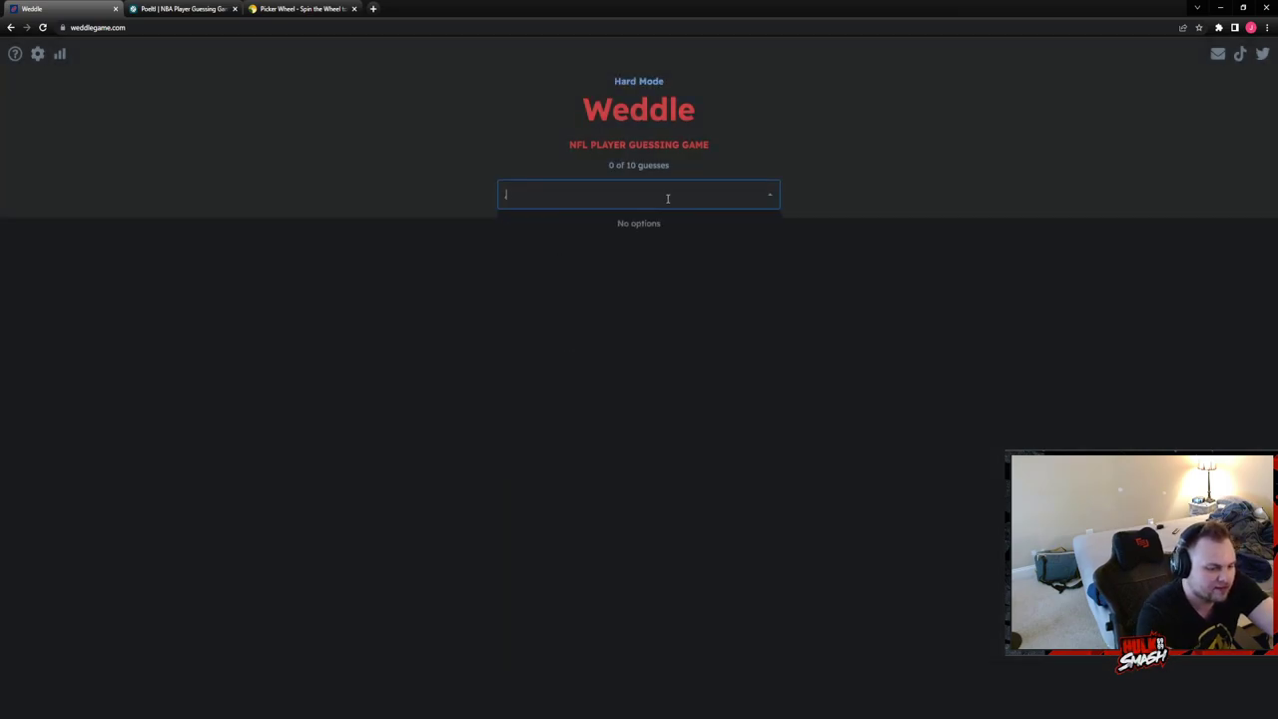
{"action": "type", "text": "ke"}
{"action": "key", "text": "BackSpace"}
{"action": "key", "text": "BackSpace"}
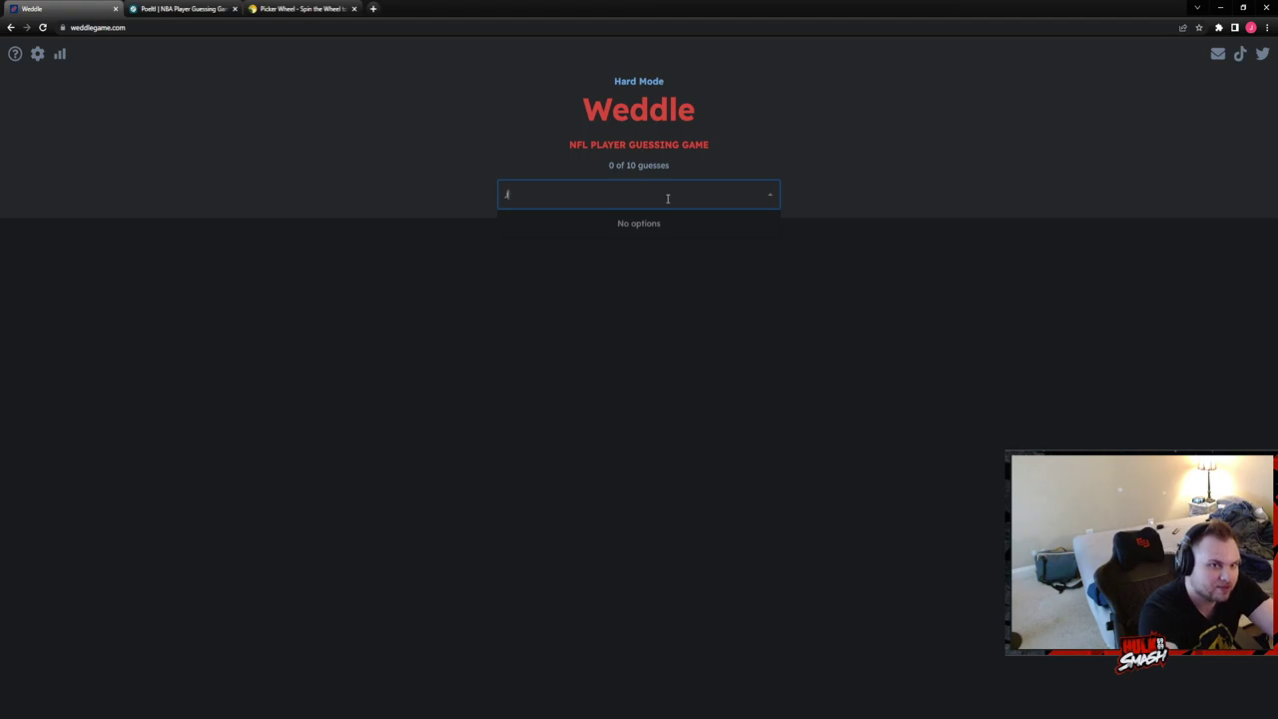
{"action": "key", "text": "BackSpace"}
{"action": "type", "text": "mike dav"}
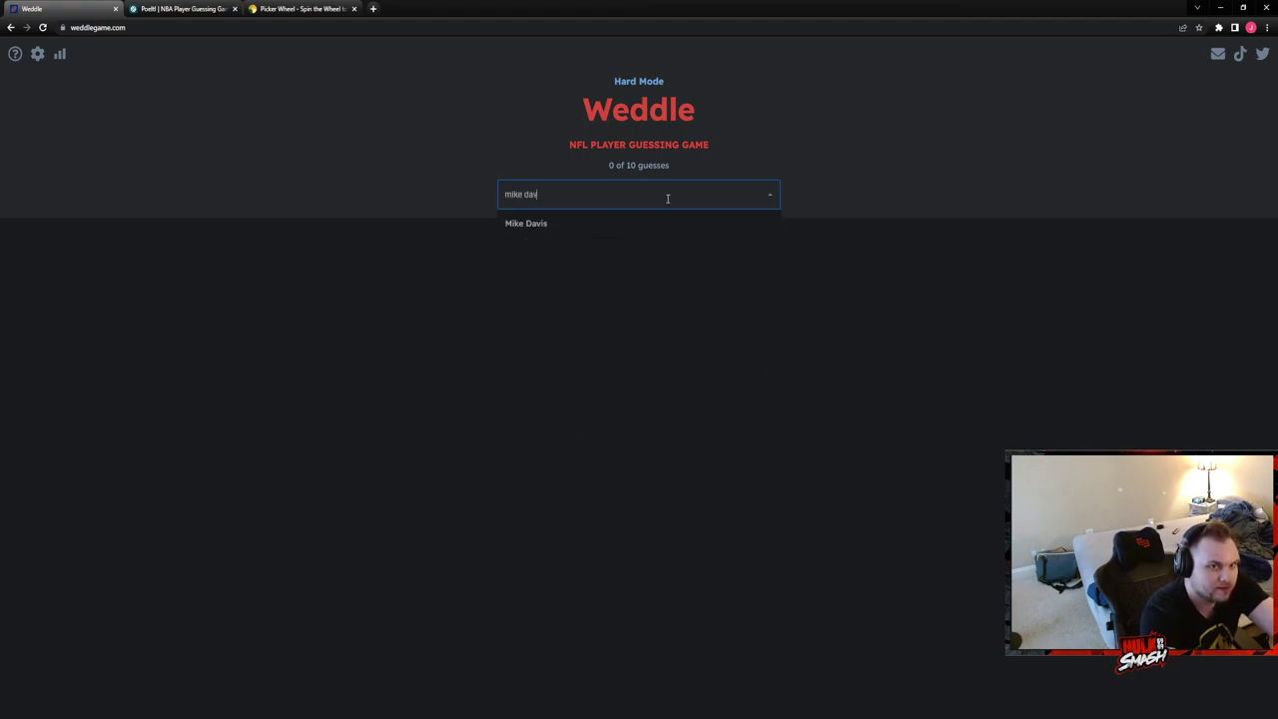
{"action": "left_click", "coordinate": [656, 223]}
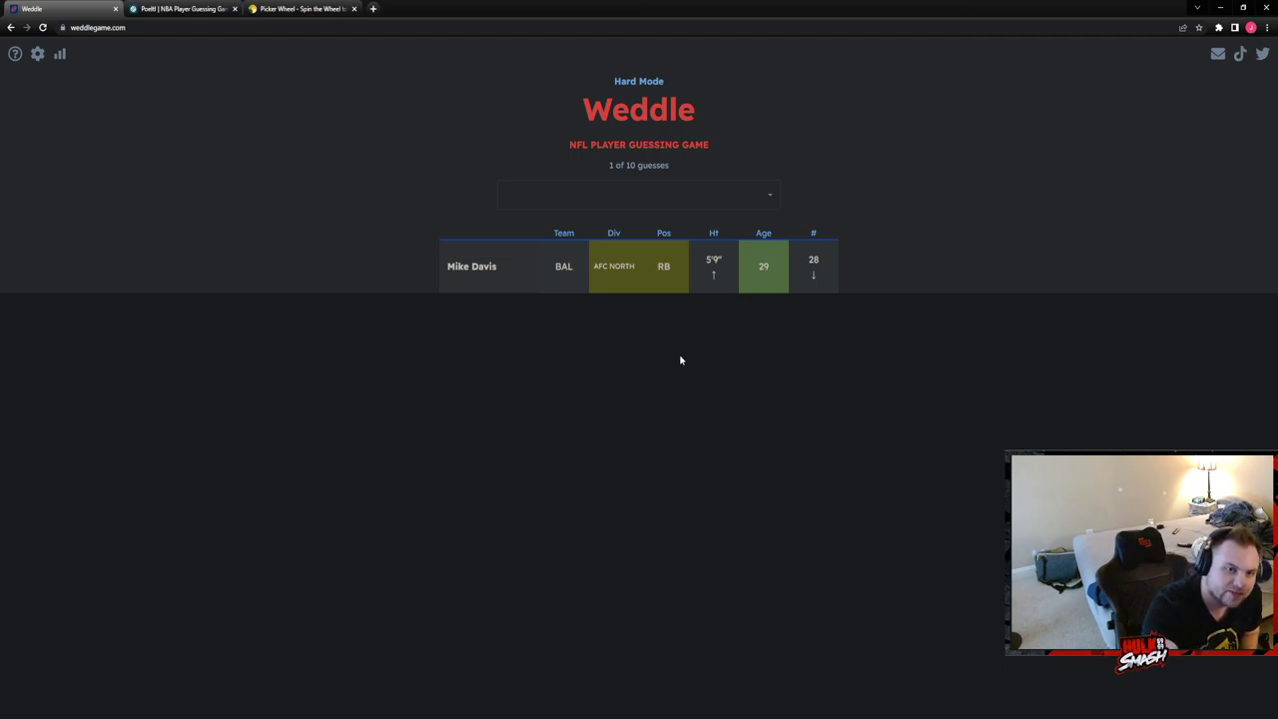
{"action": "left_click", "coordinate": [647, 195]}
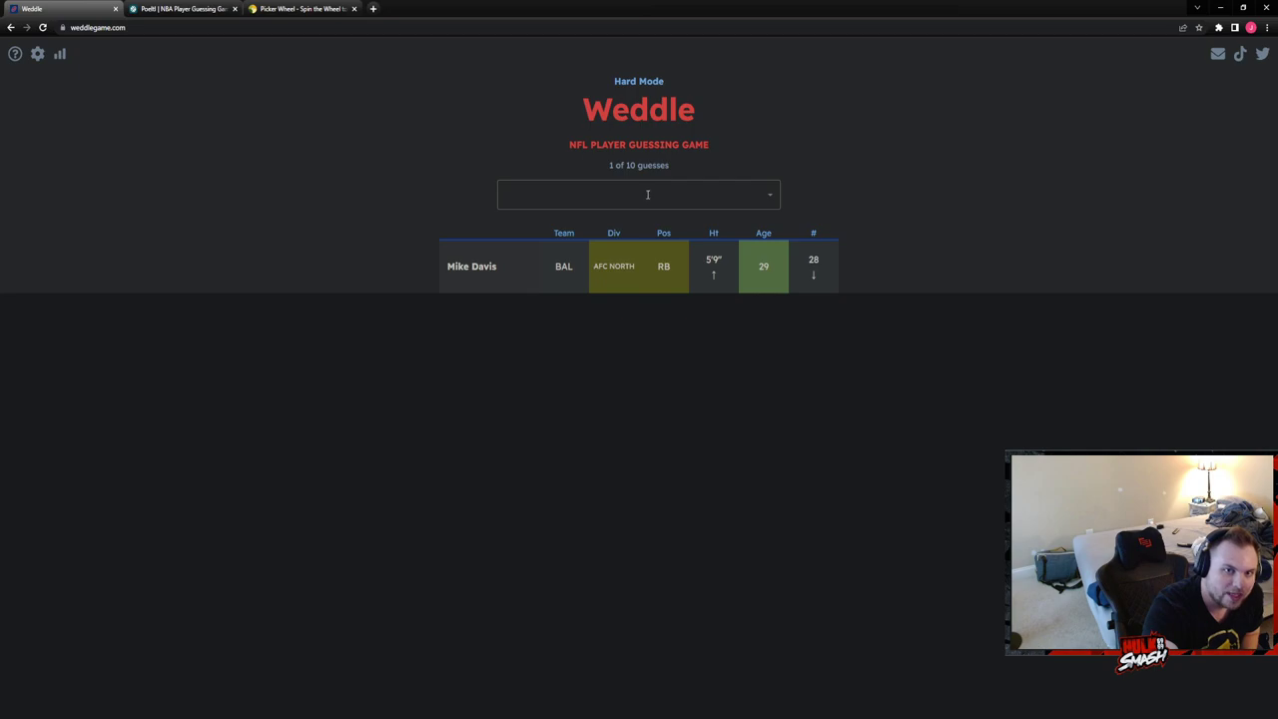
{"action": "type", "text": "mike w"}
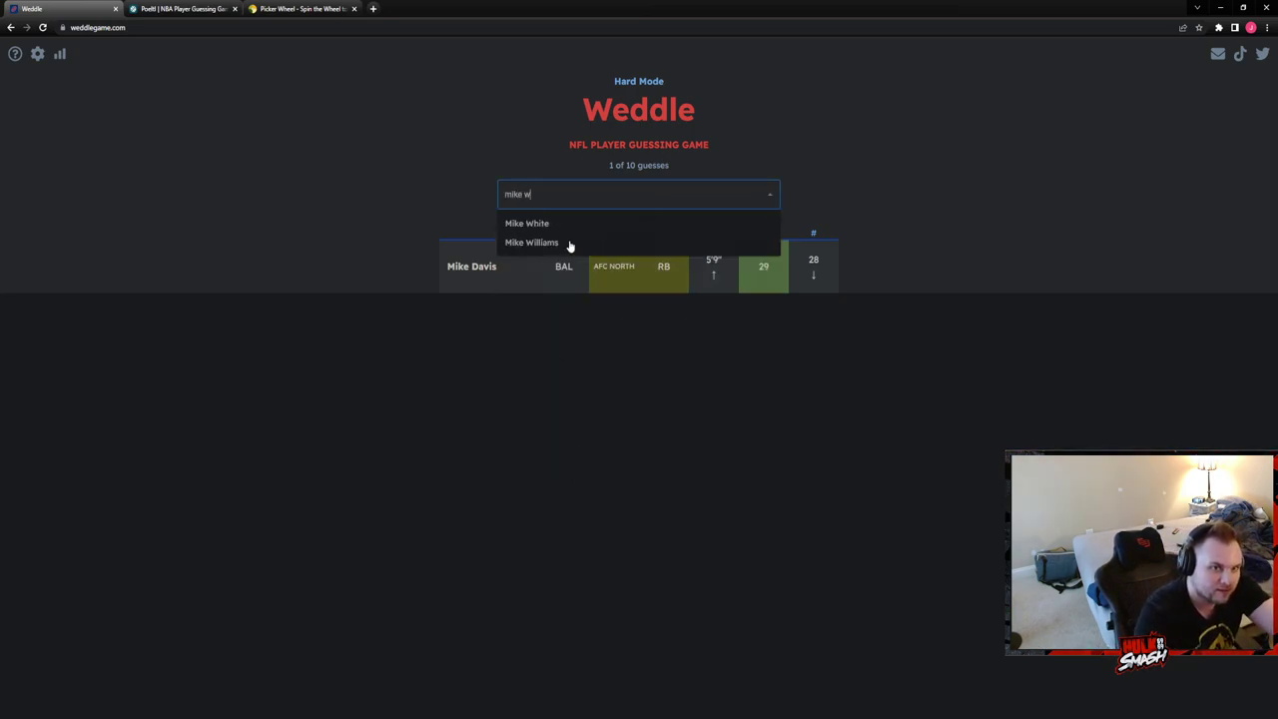
{"action": "left_click", "coordinate": [569, 243]}
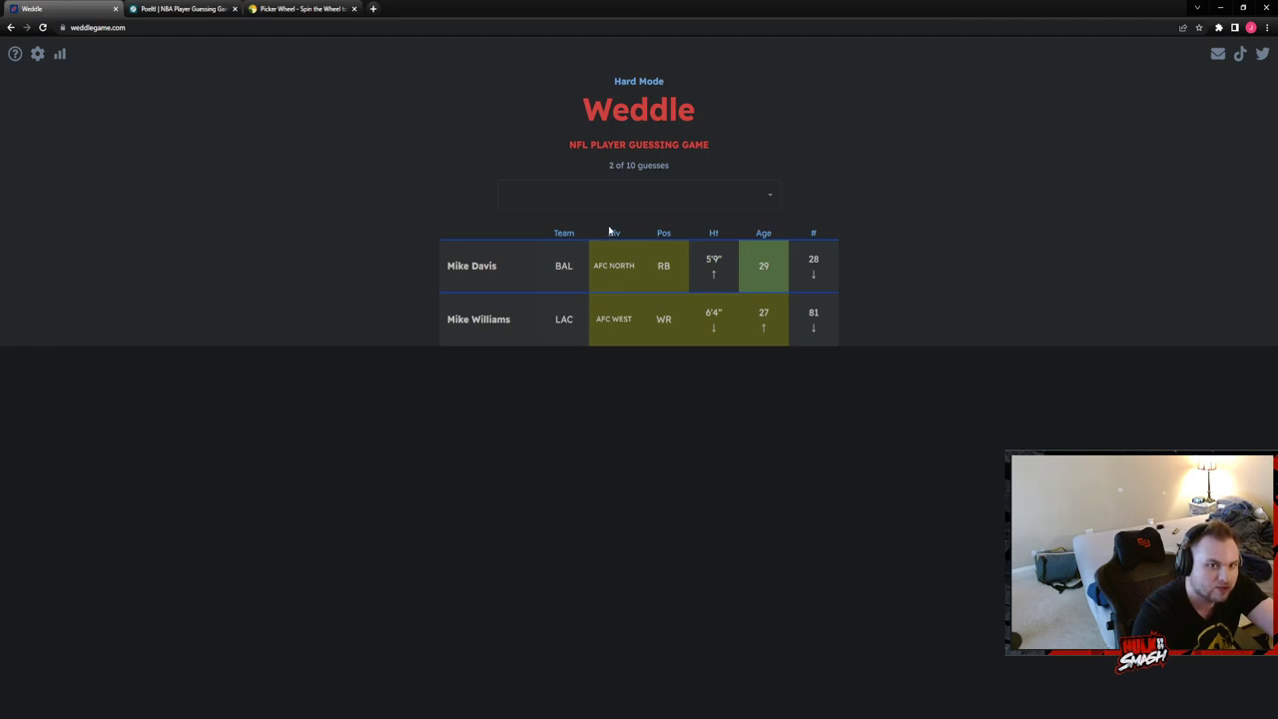
Guess Hunter Henry, then search 'flacco' and pick Joe Flacco
{"action": "left_click", "coordinate": [633, 200]}
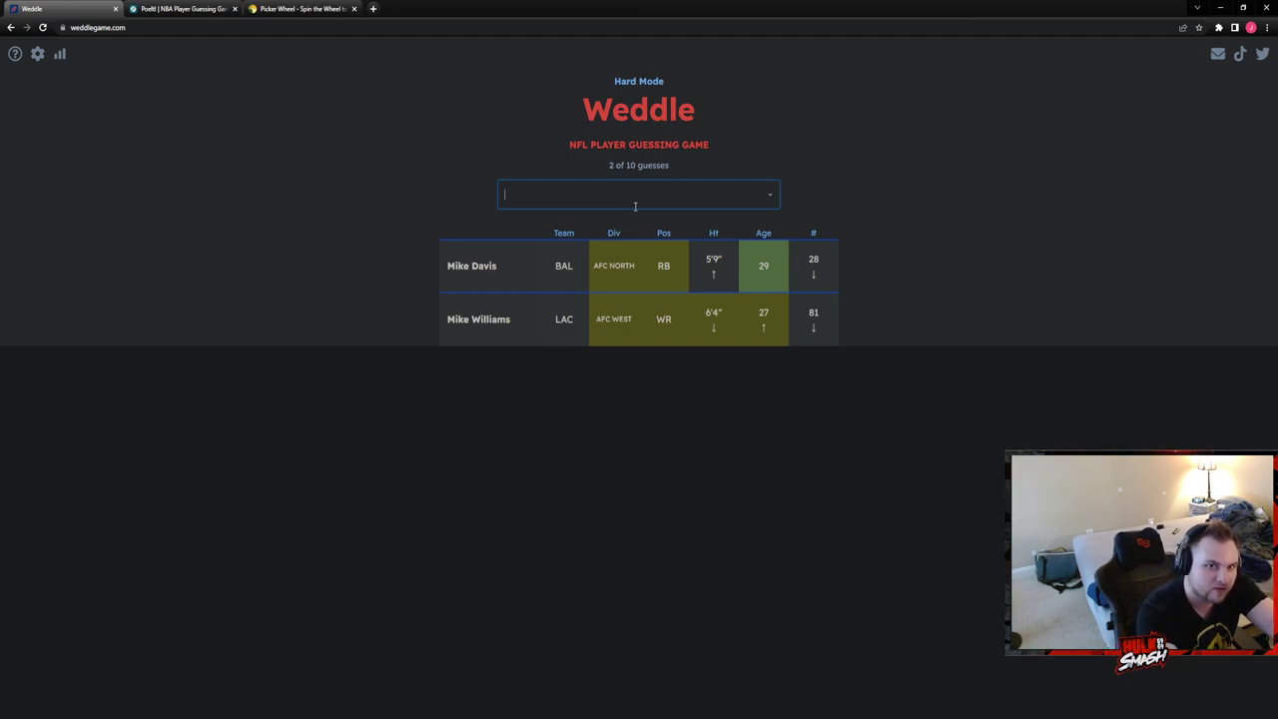
{"action": "type", "text": "henry"}
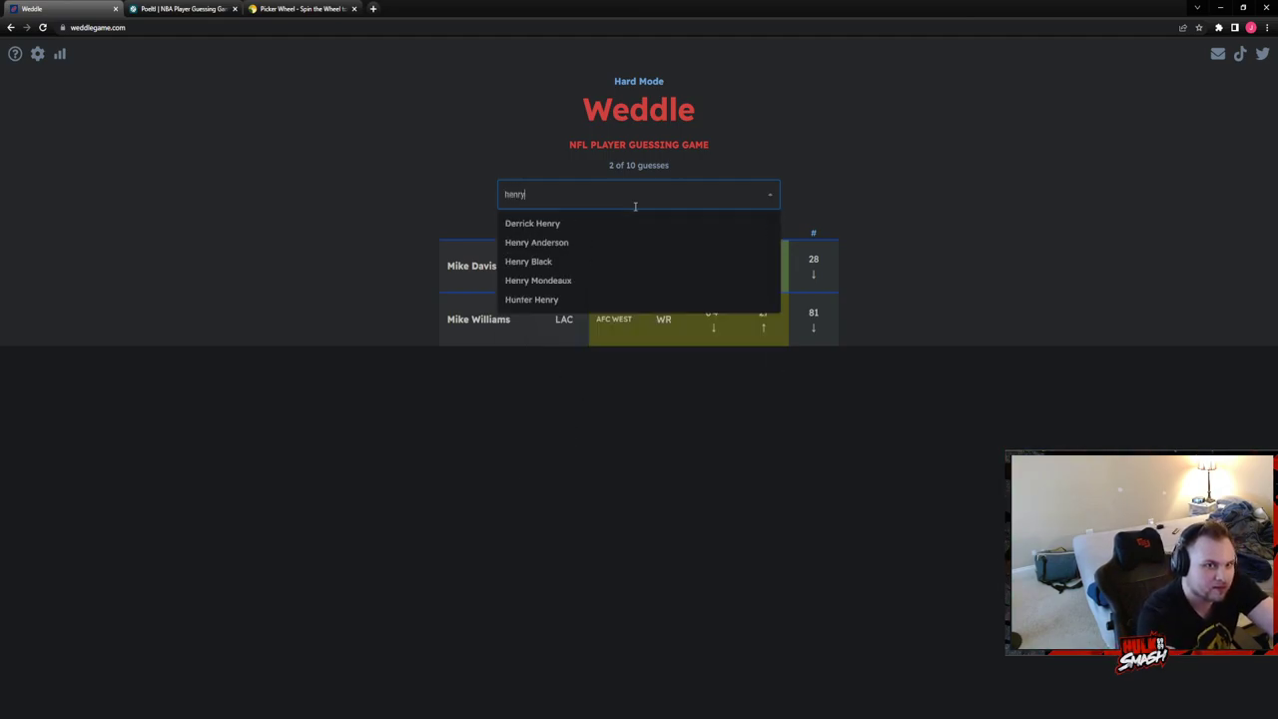
{"action": "left_click", "coordinate": [549, 301]}
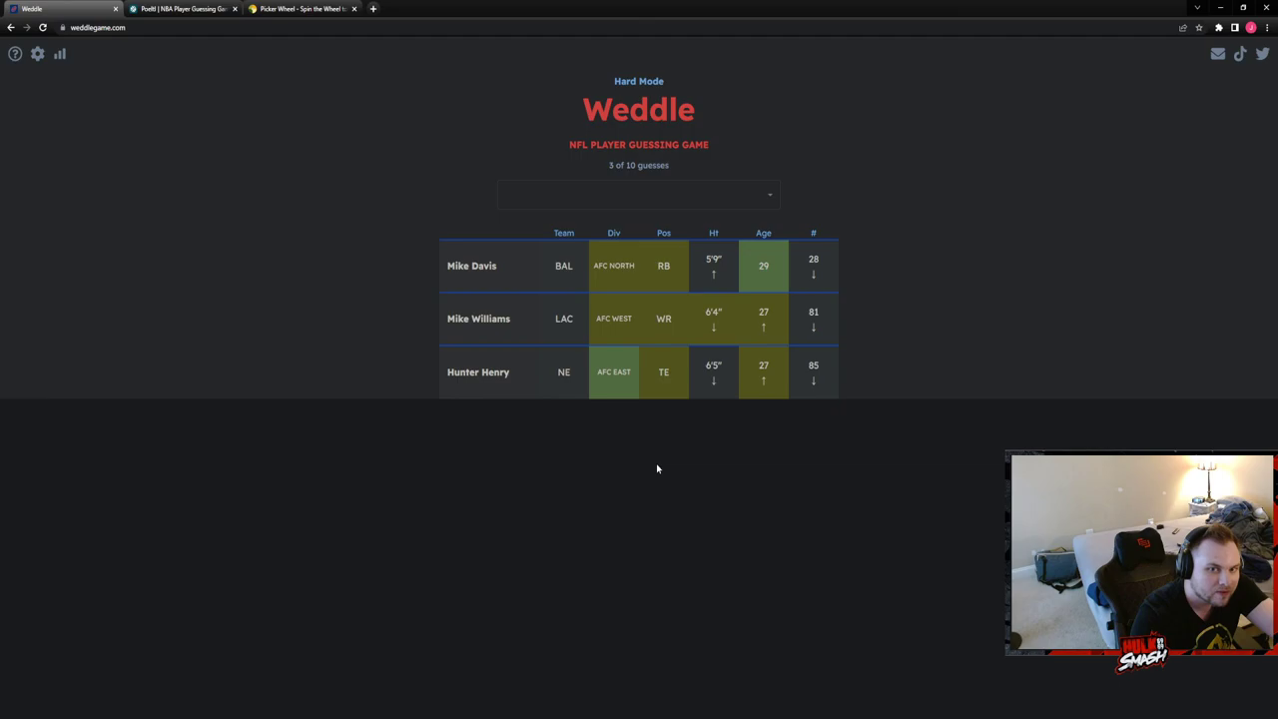
{"action": "left_click", "coordinate": [657, 197]}
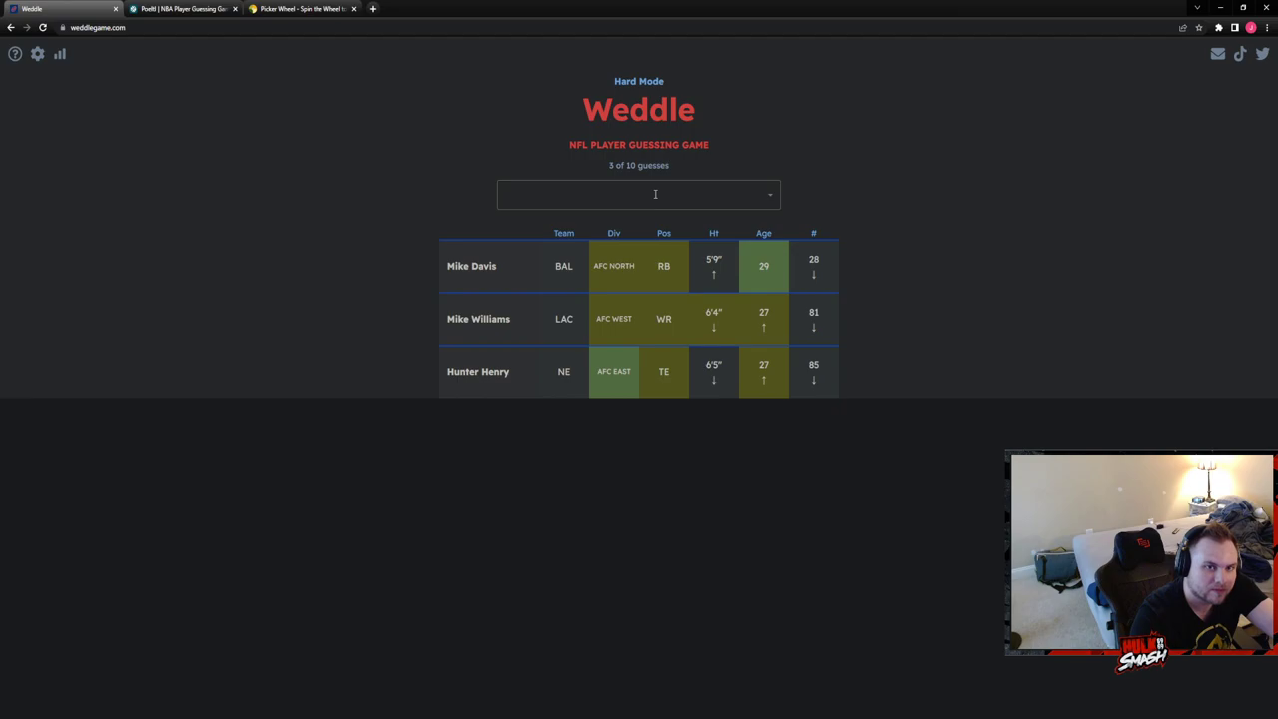
{"action": "left_click", "coordinate": [655, 193]}
{"action": "left_click", "coordinate": [768, 119]}
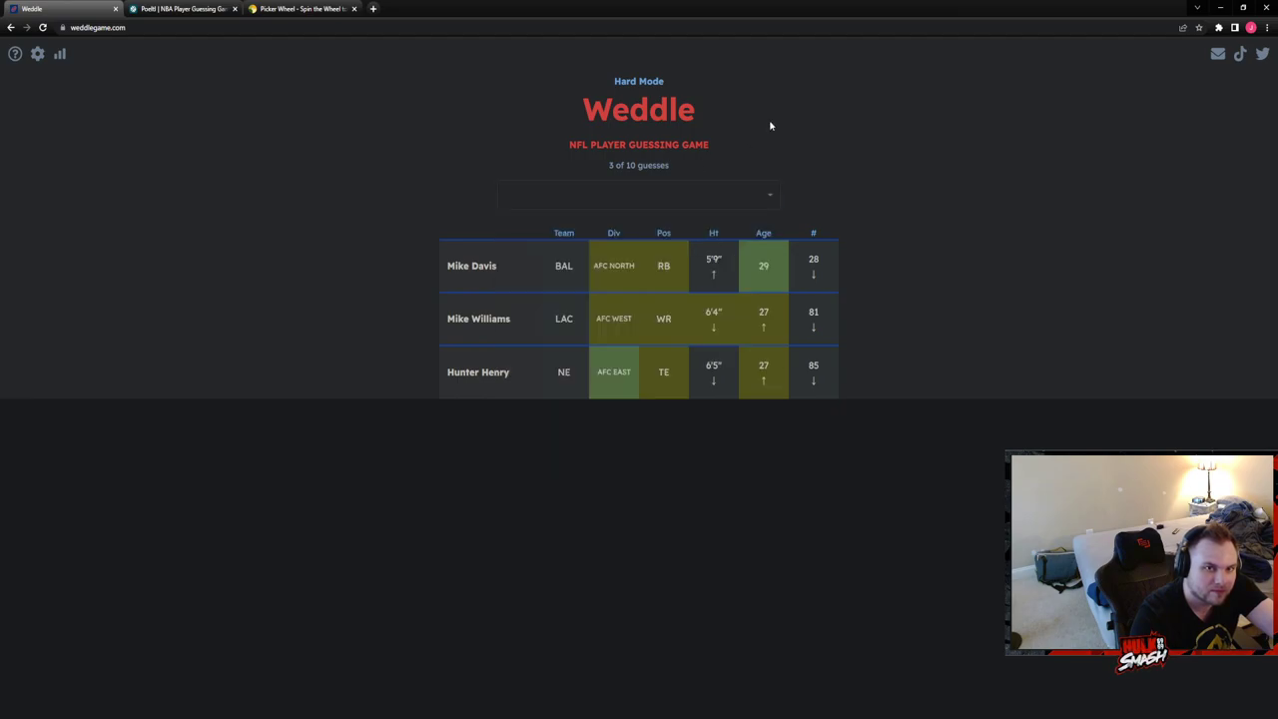
{"action": "left_click", "coordinate": [642, 200]}
{"action": "left_click", "coordinate": [746, 128]}
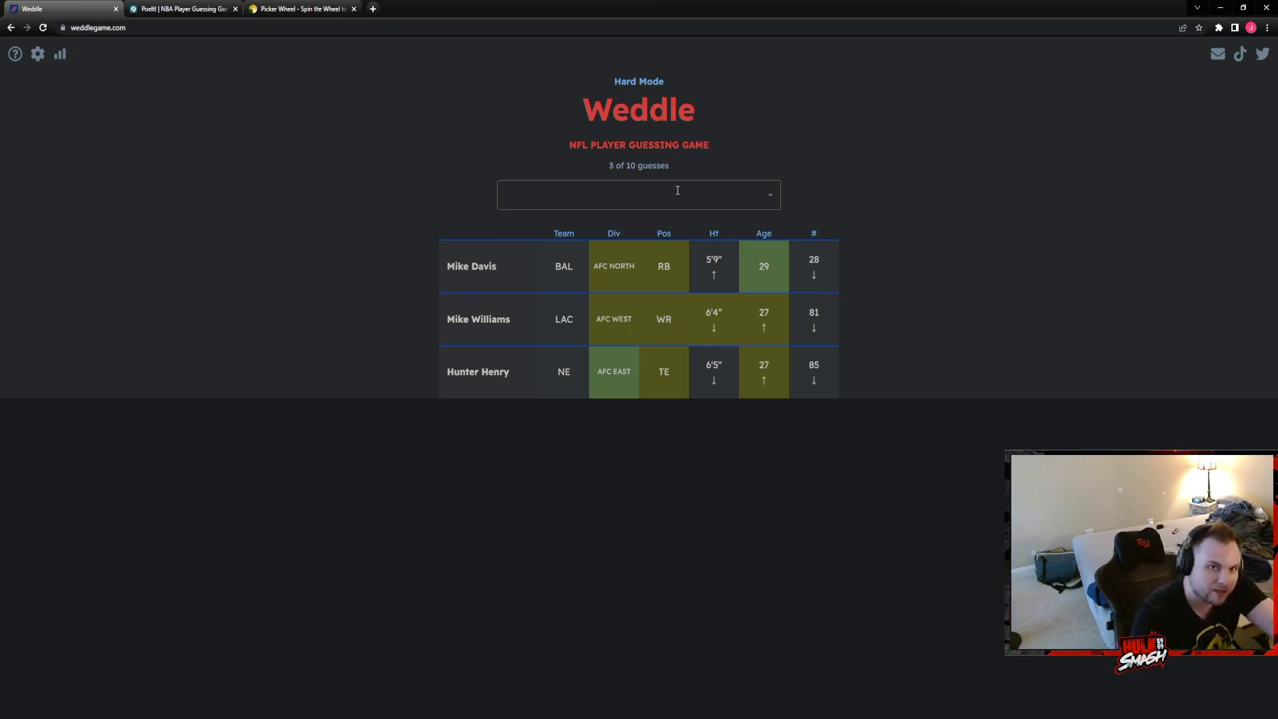
{"action": "left_click", "coordinate": [677, 191]}
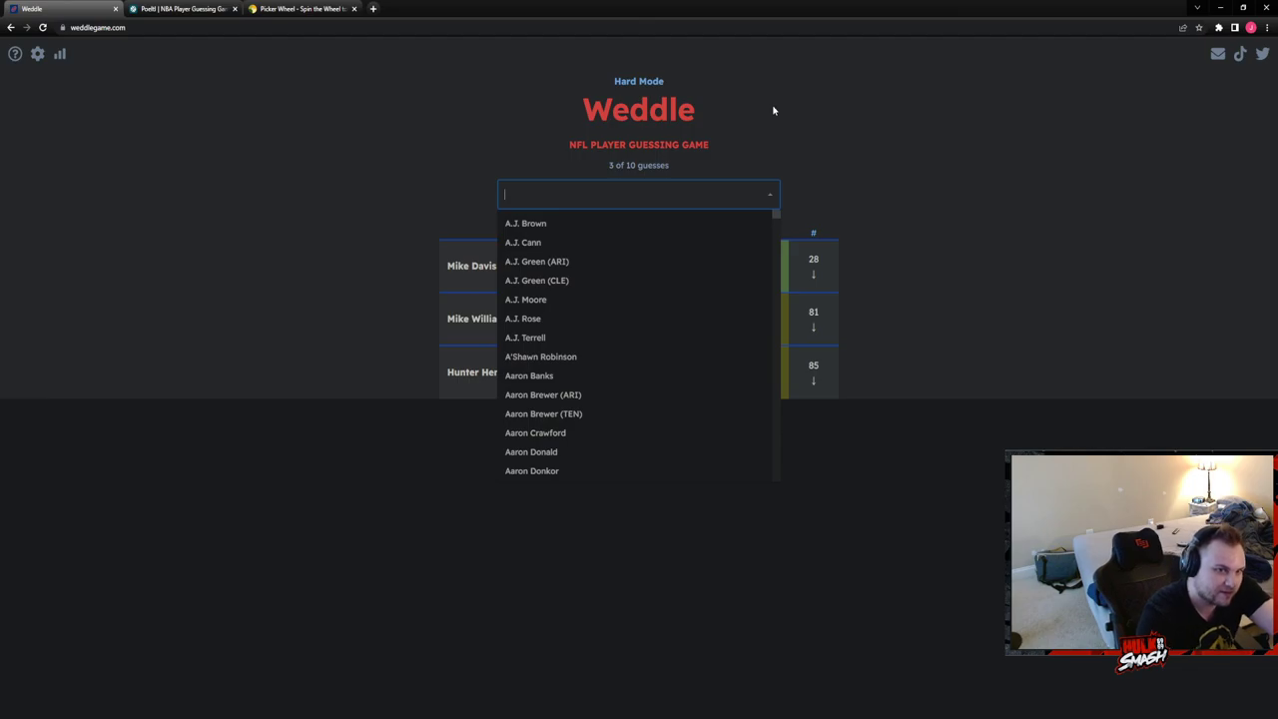
{"action": "type", "text": "flacco"}
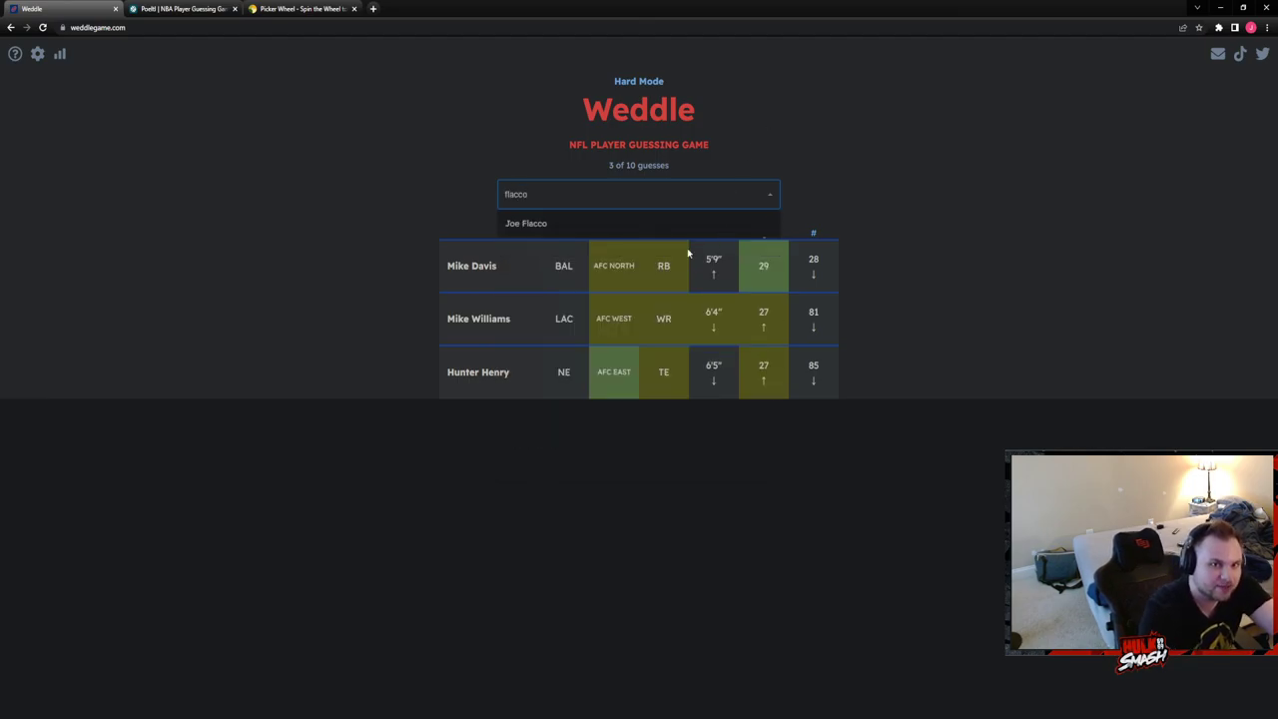
{"action": "left_click", "coordinate": [642, 223]}
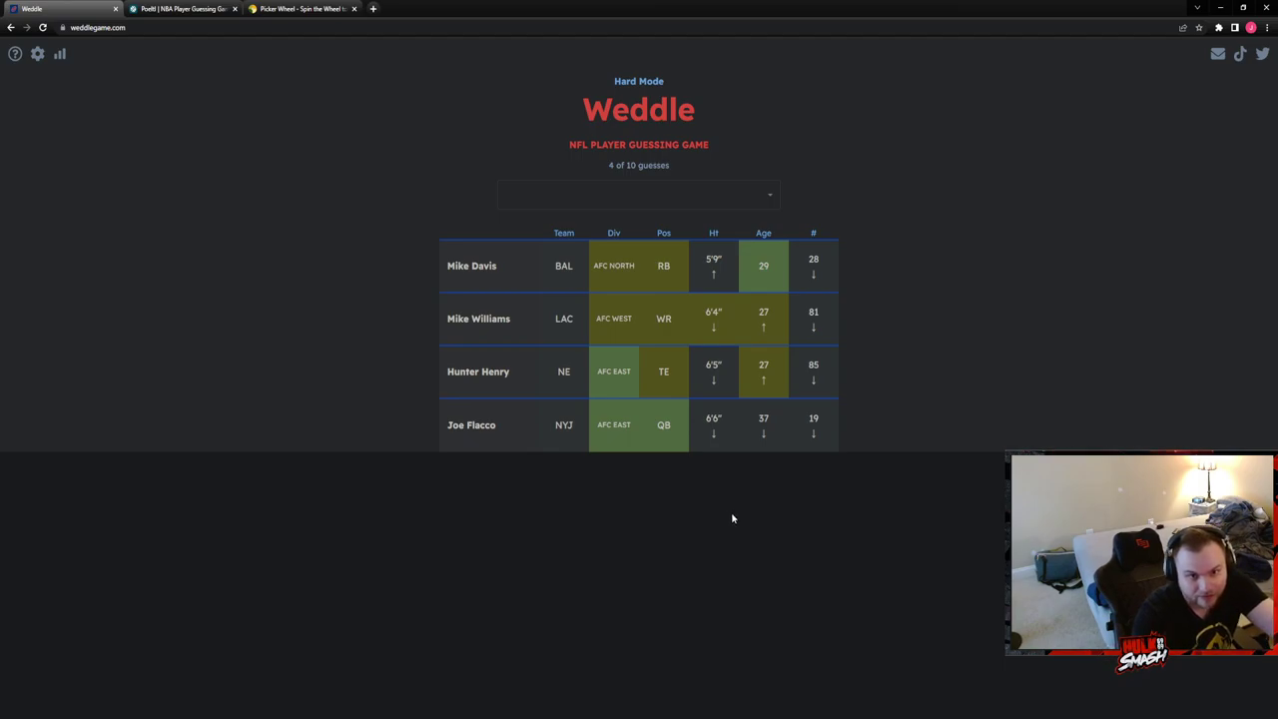
{"action": "left_click", "coordinate": [646, 190]}
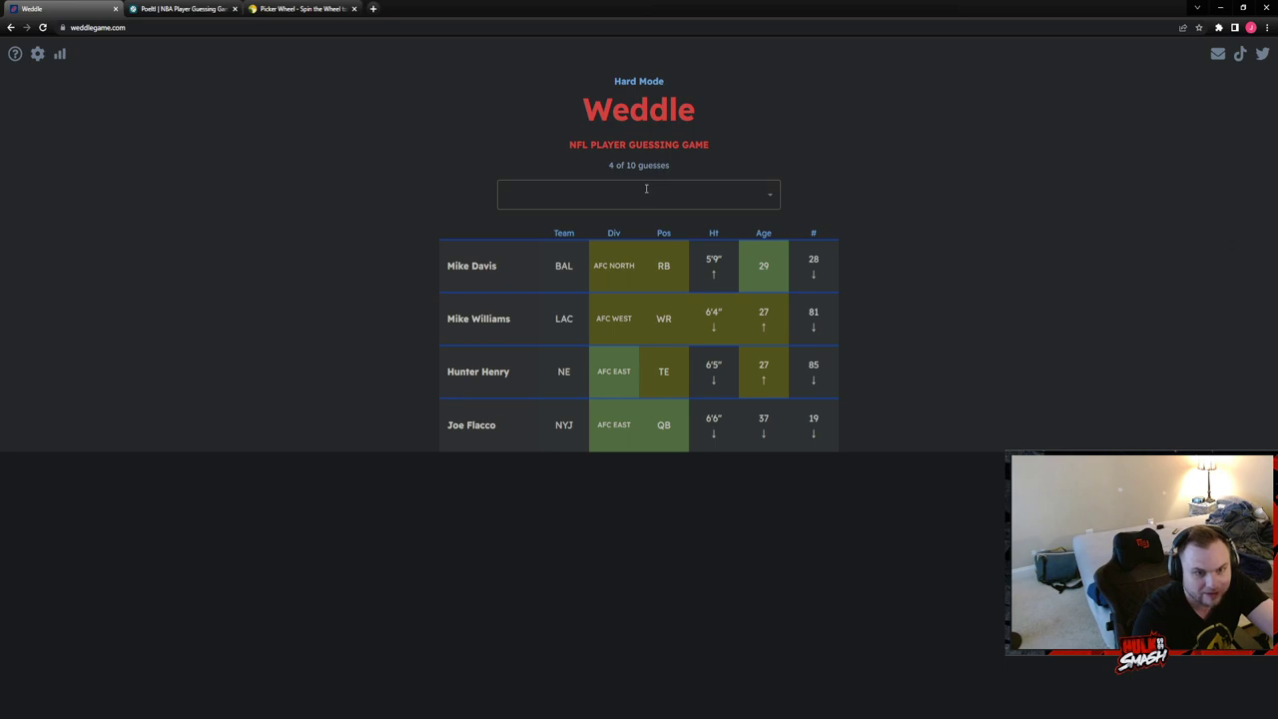
Guess Josh Allen (BUF) as the fifth Hard Mode player
{"action": "left_click", "coordinate": [646, 190]}
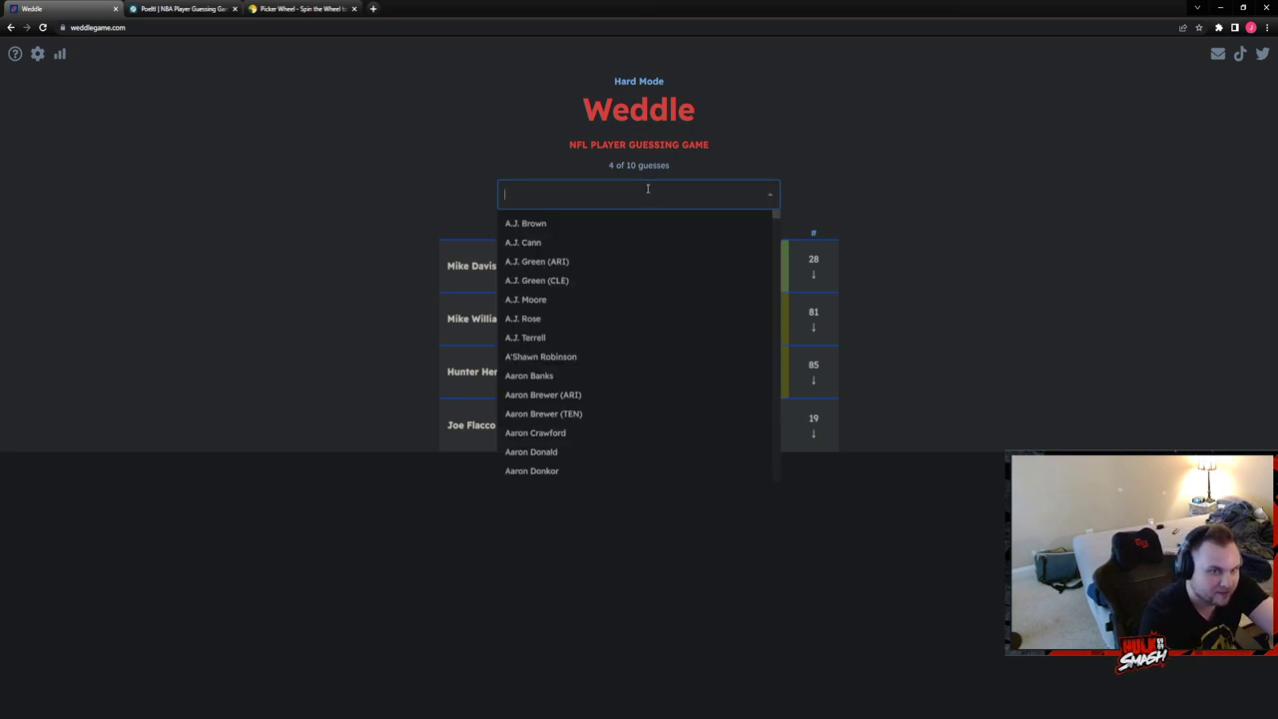
{"action": "left_click", "coordinate": [292, 166]}
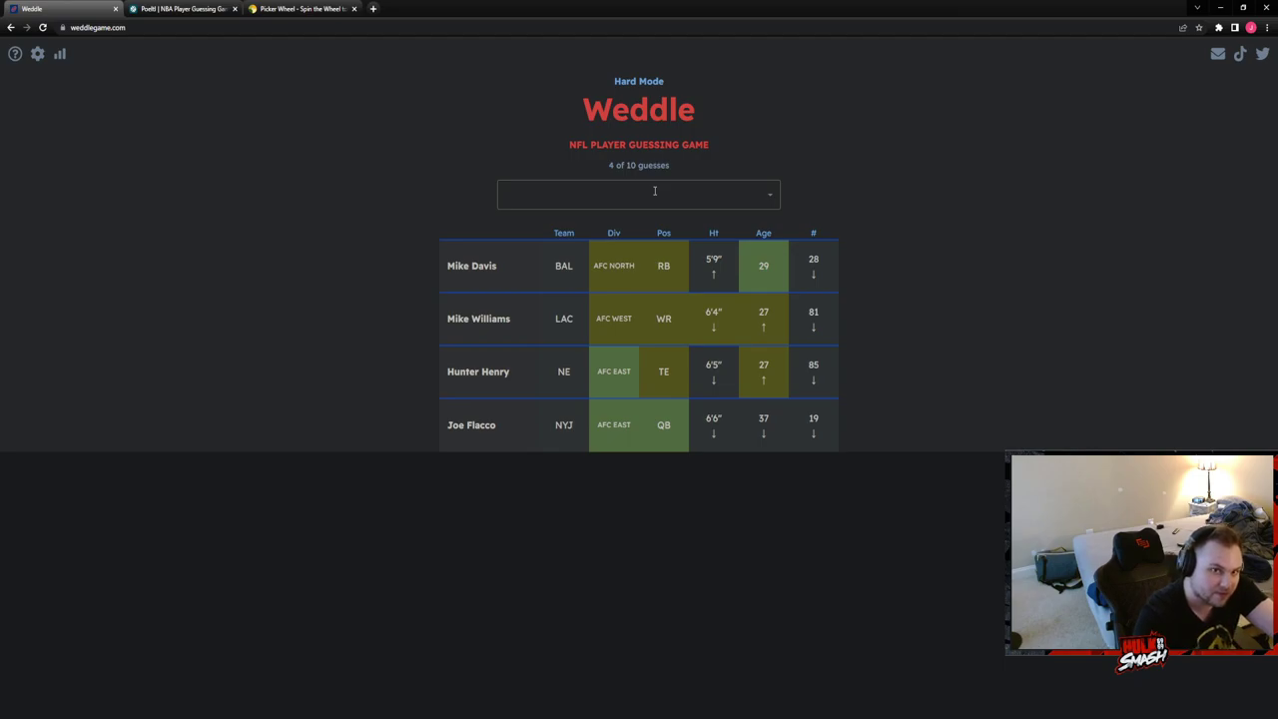
{"action": "left_click", "coordinate": [654, 191]}
{"action": "type", "text": "josh"}
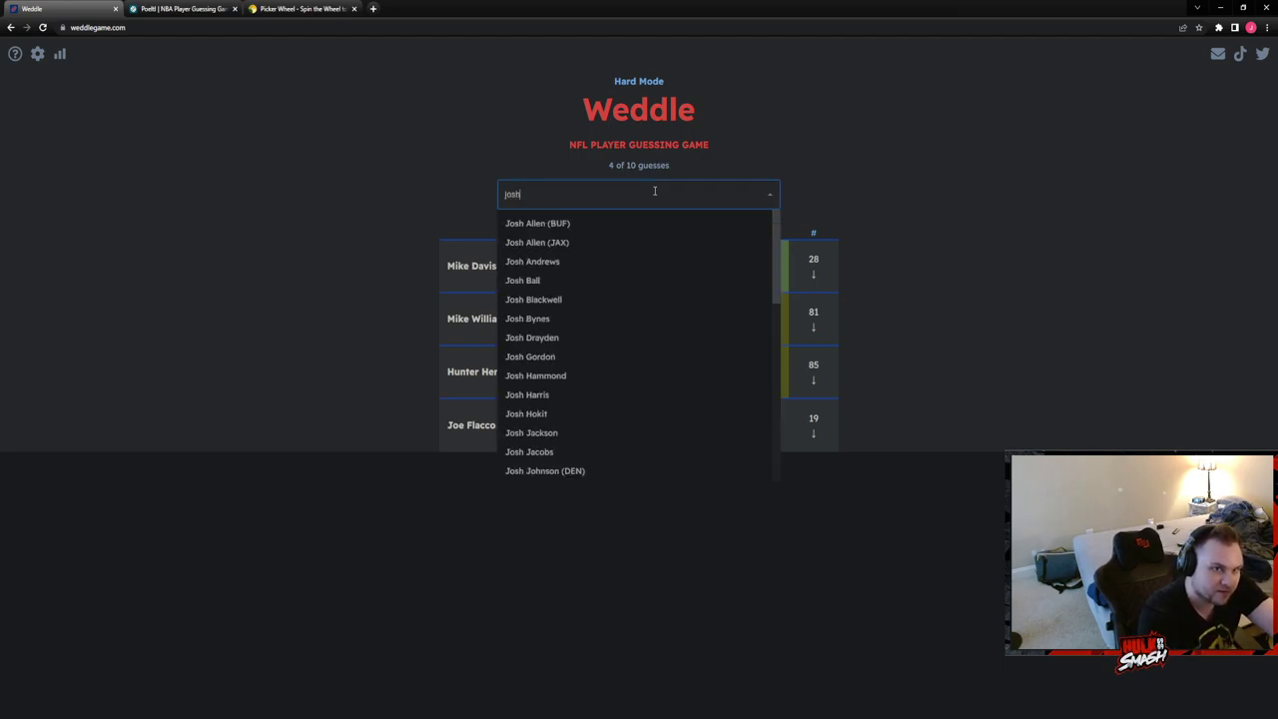
{"action": "left_click", "coordinate": [537, 223]}
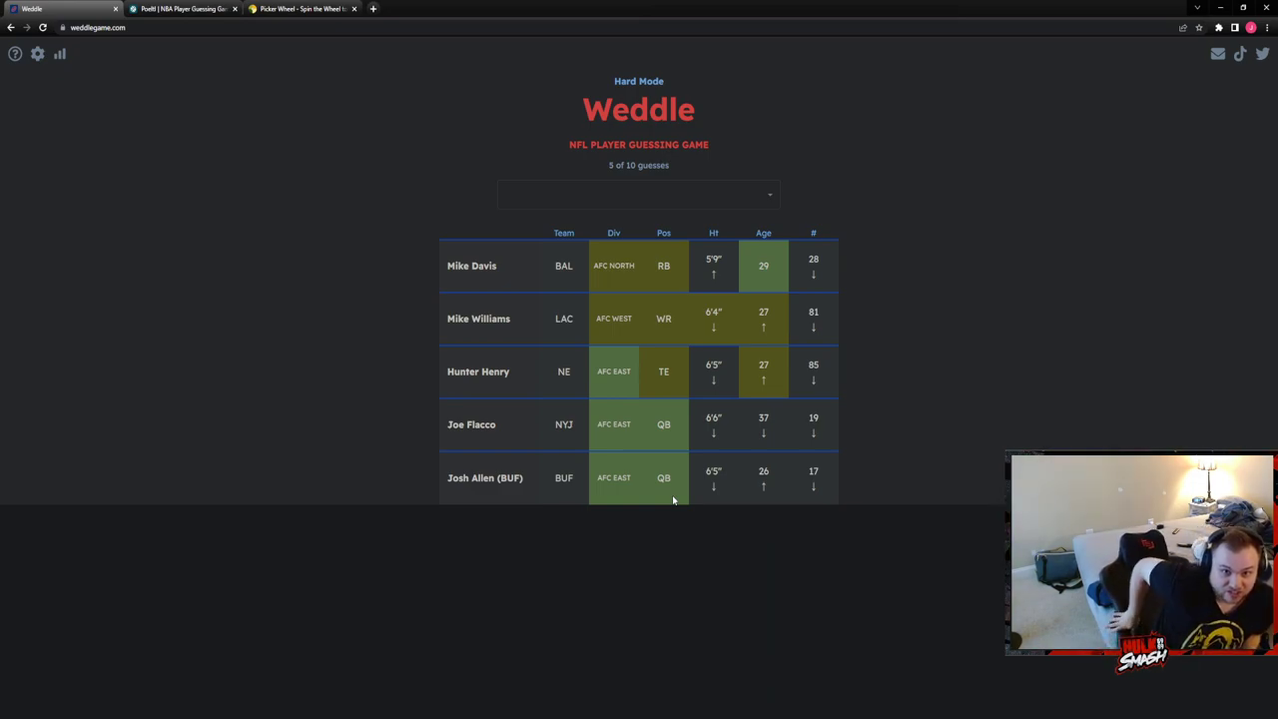
Try several name searches, including Chase, and clear them without guessing
{"action": "left_click", "coordinate": [606, 192]}
{"action": "type", "text": "bort"}
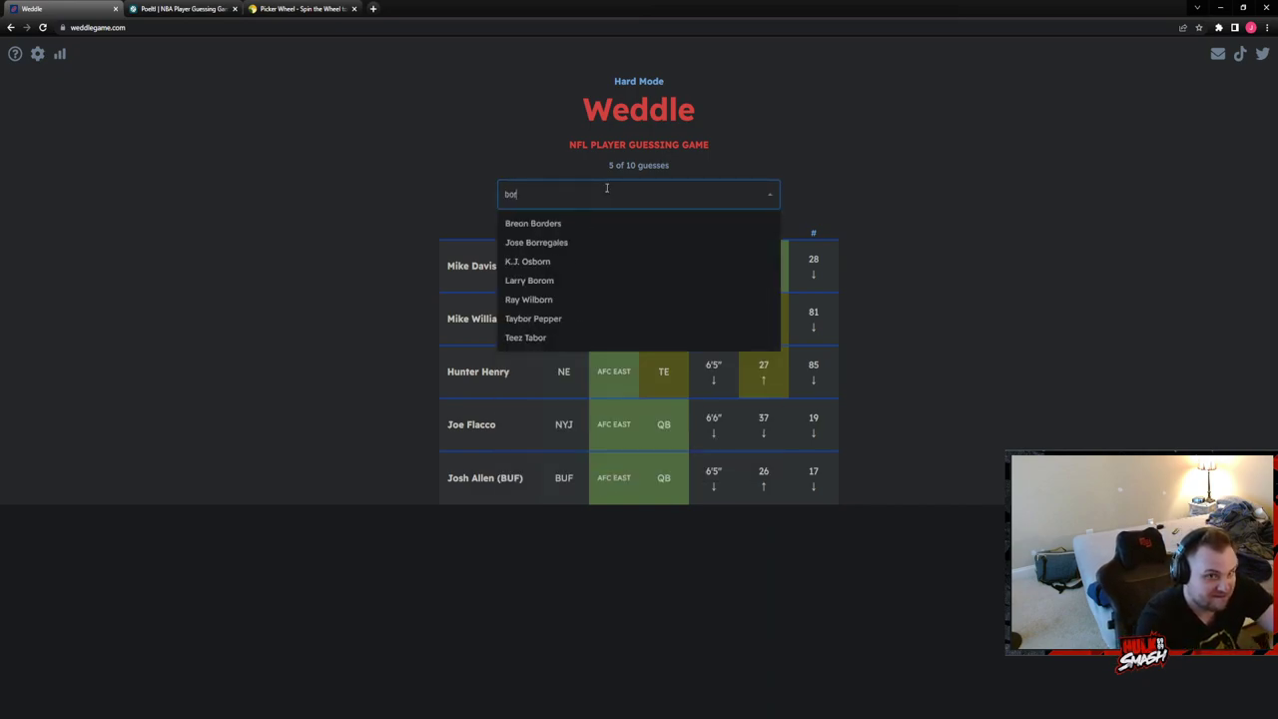
{"action": "key", "text": "BackSpace"}
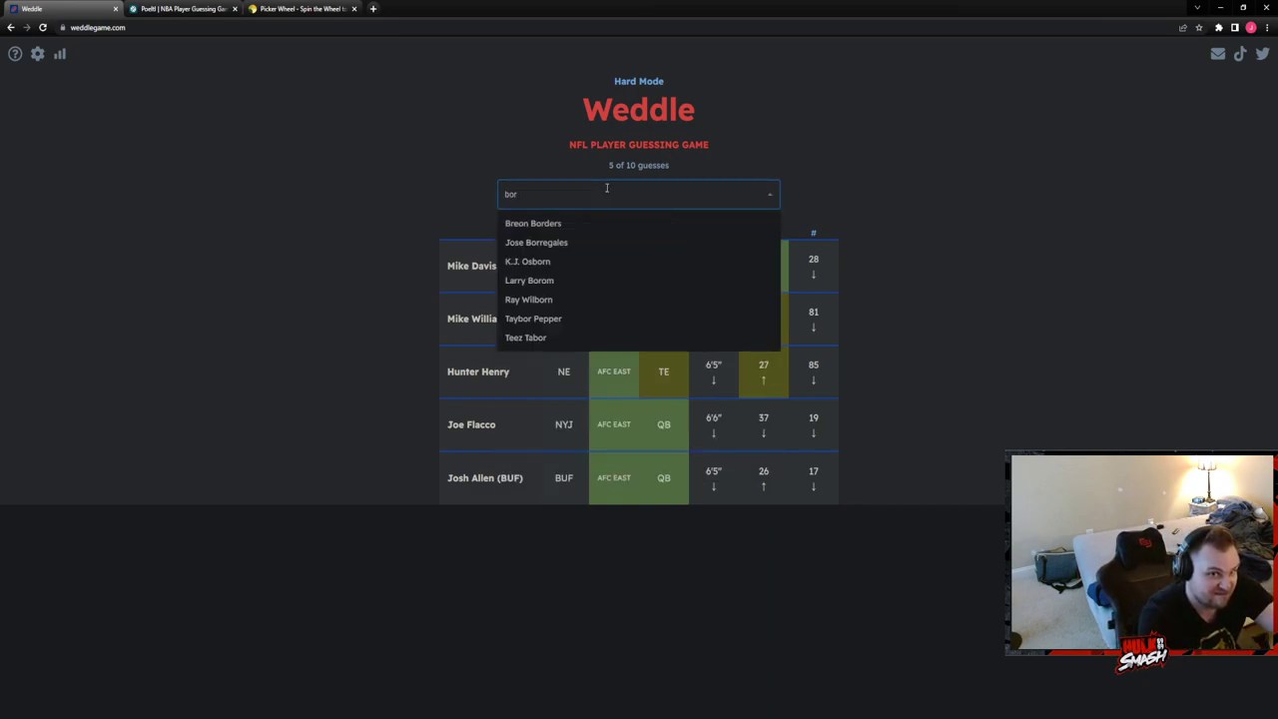
{"action": "key", "text": "BackSpace"}
{"action": "key", "text": "BackSpace"}
{"action": "key", "text": "BackSpace"}
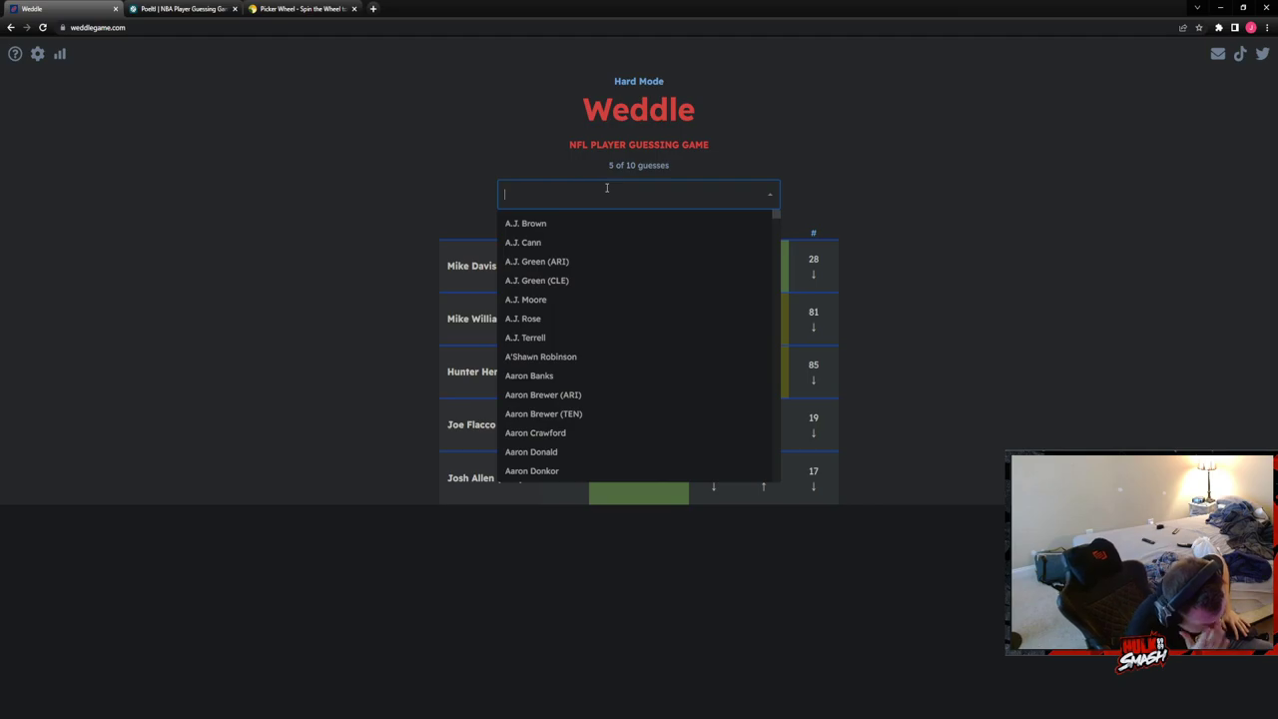
{"action": "type", "text": "chase"}
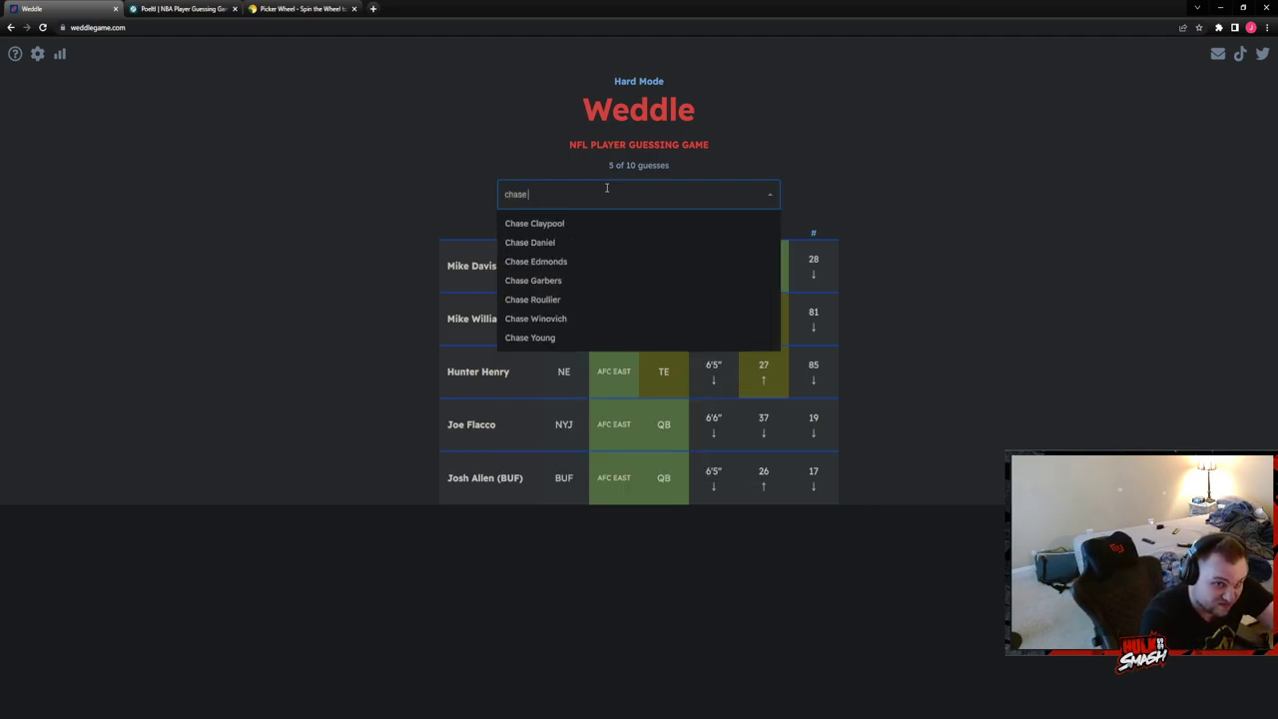
{"action": "type", "text": " d"}
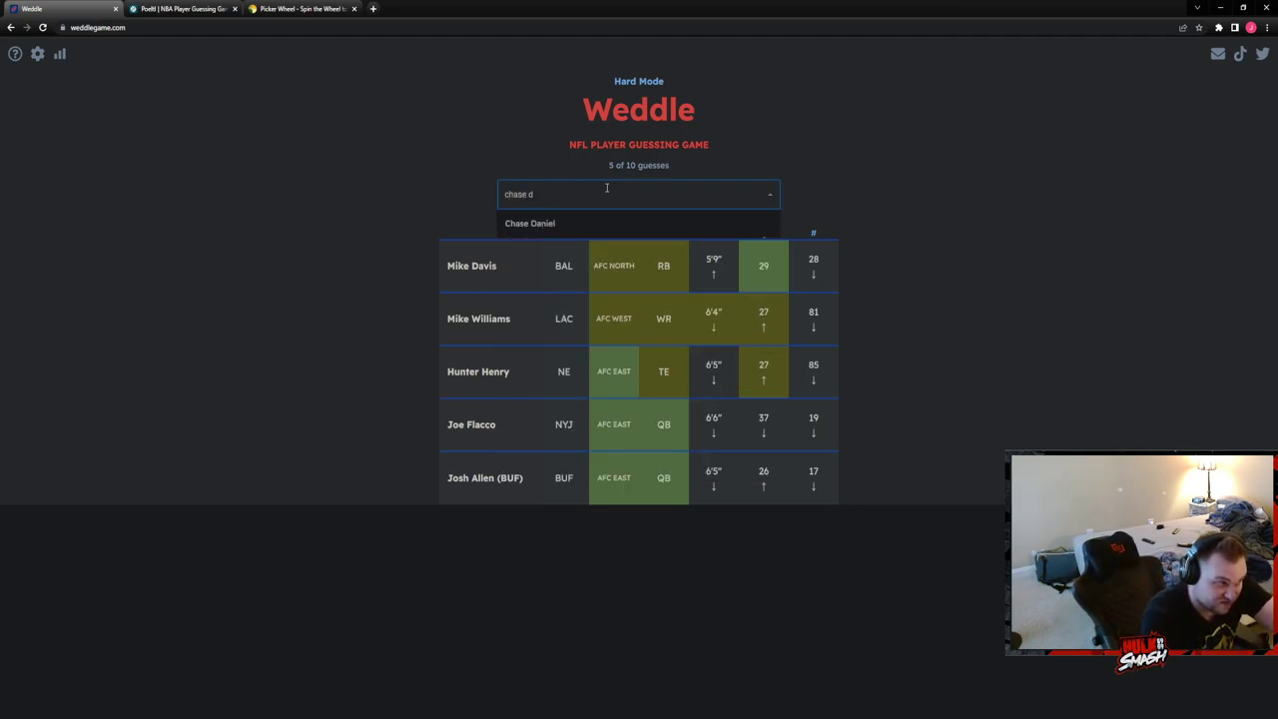
{"action": "key", "text": "BackSpace"}
{"action": "key", "text": "BackSpace"}
{"action": "key", "text": "BackSpace"}
{"action": "key", "text": "BackSpace"}
{"action": "key", "text": "BackSpace"}
{"action": "key", "text": "BackSpace"}
{"action": "key", "text": "BackSpace"}
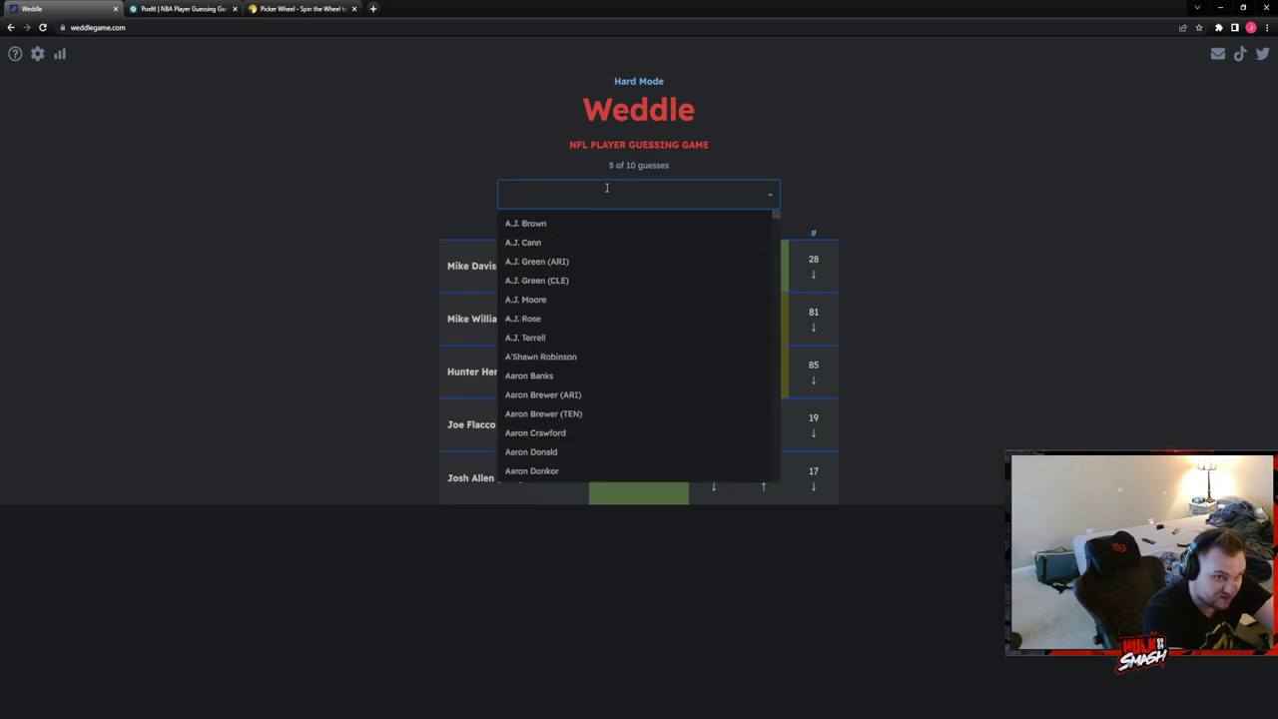
{"action": "left_click", "coordinate": [419, 239]}
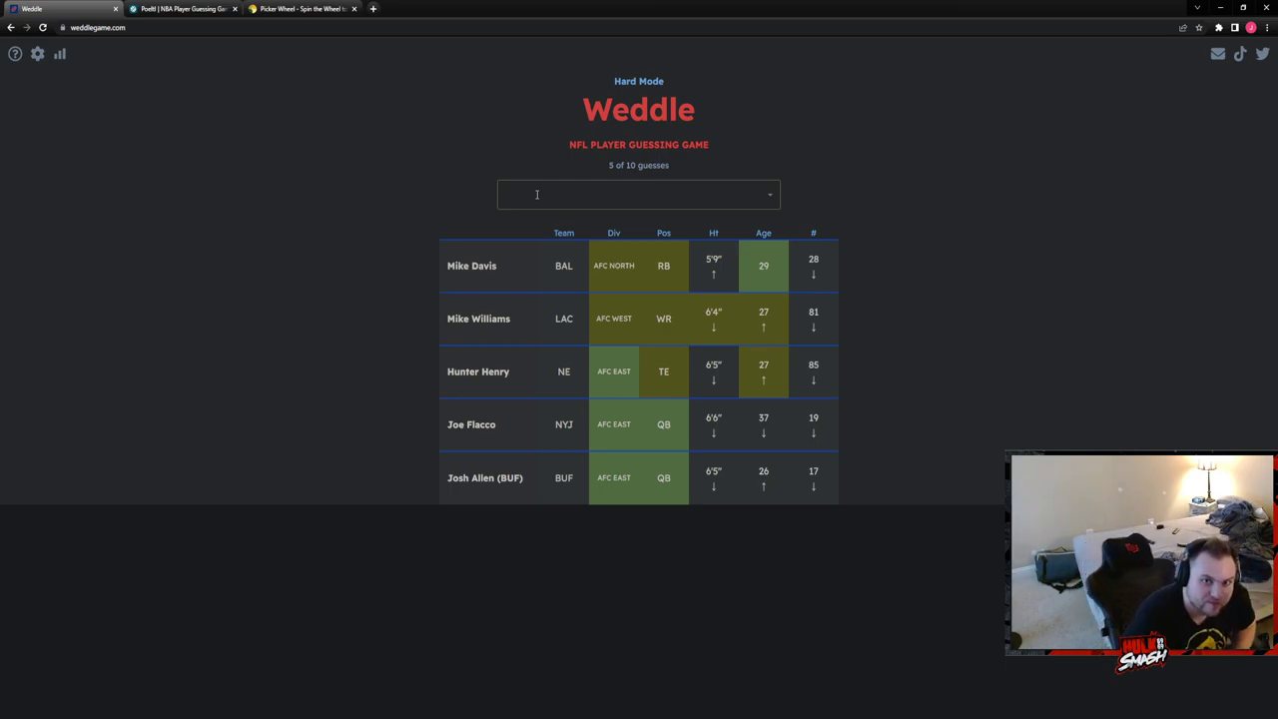
Guess Tua Tagovailoa as the sixth player
{"action": "left_click", "coordinate": [536, 194]}
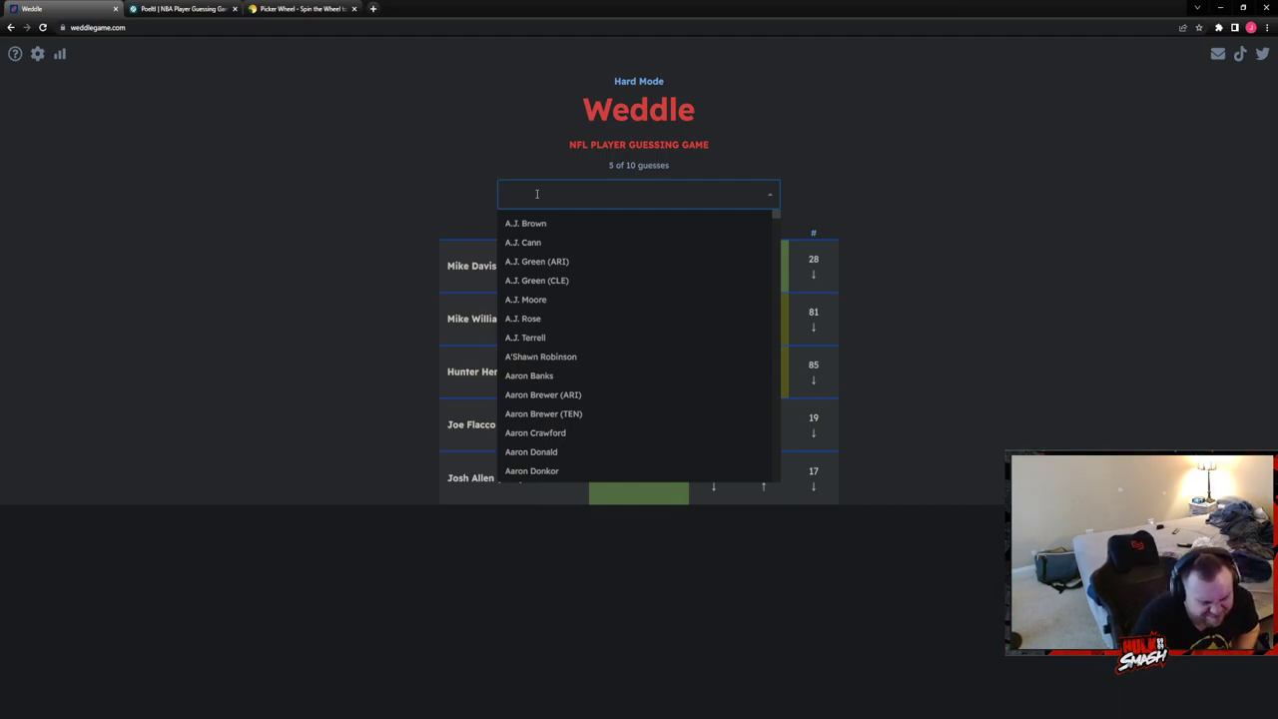
{"action": "type", "text": "tua"}
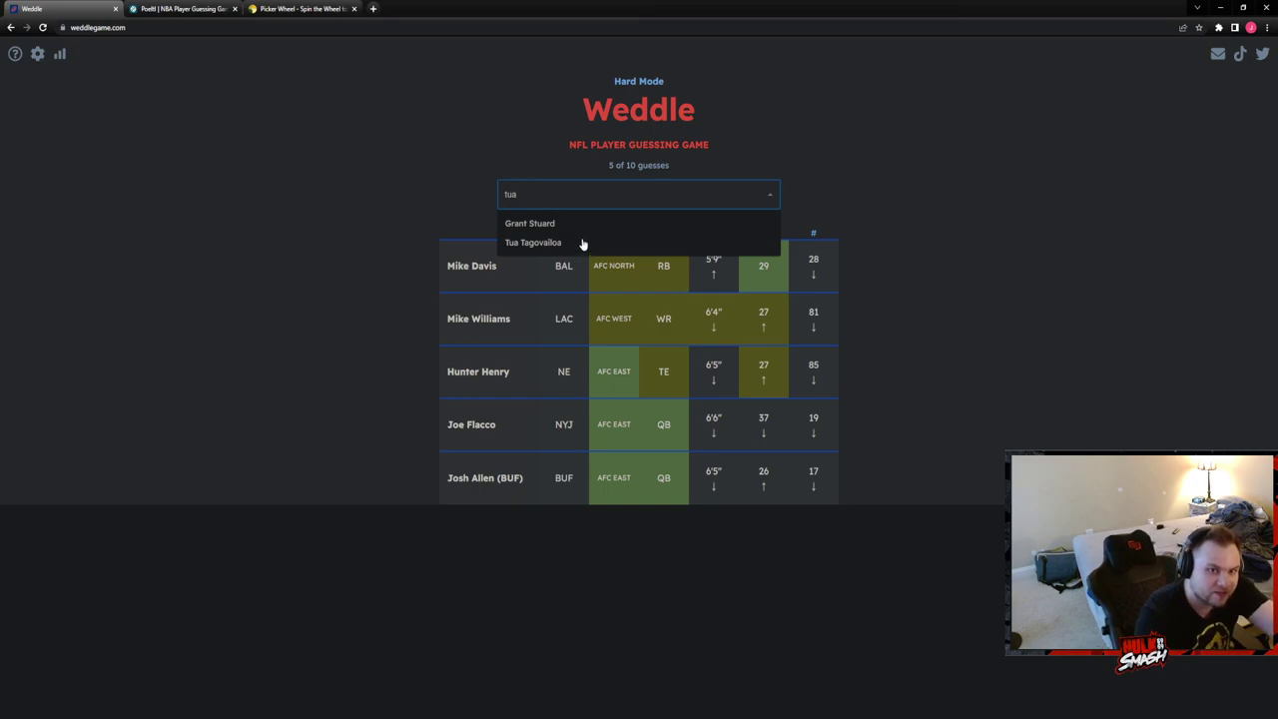
{"action": "left_click", "coordinate": [583, 242]}
{"action": "left_click", "coordinate": [677, 192]}
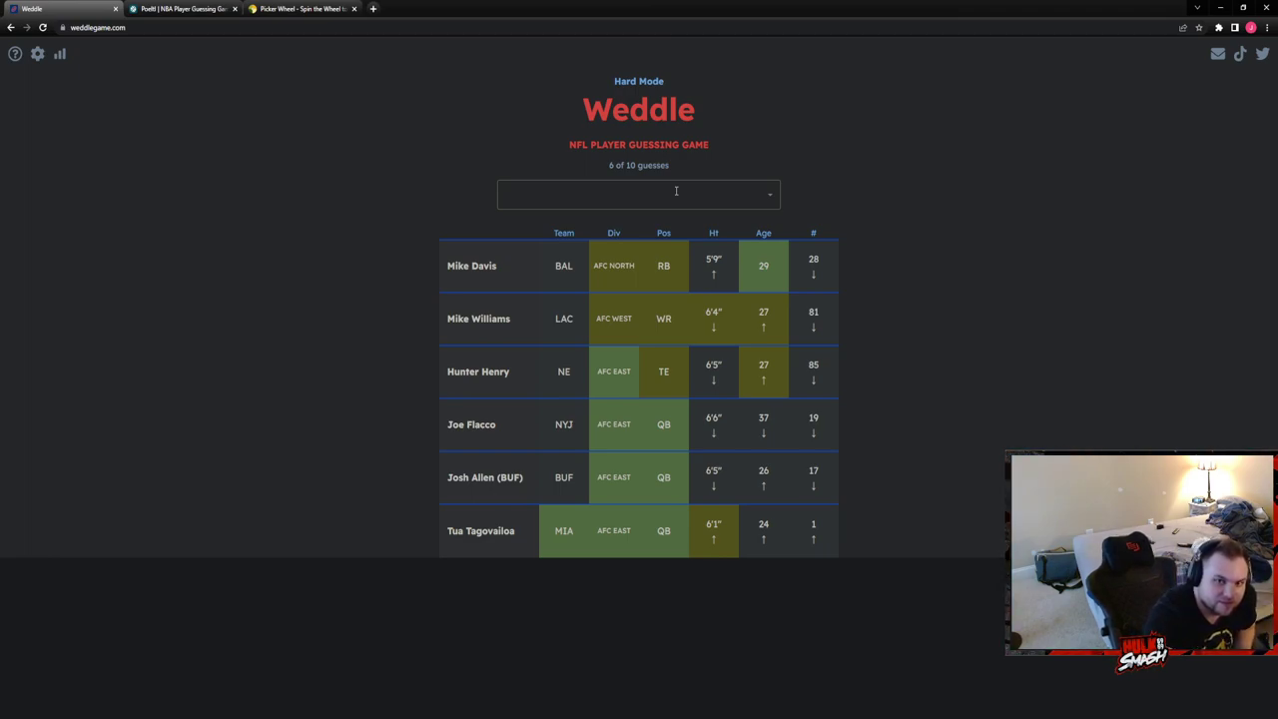
Try a Henne search, then clear it and close the player list
{"action": "left_click", "coordinate": [888, 409]}
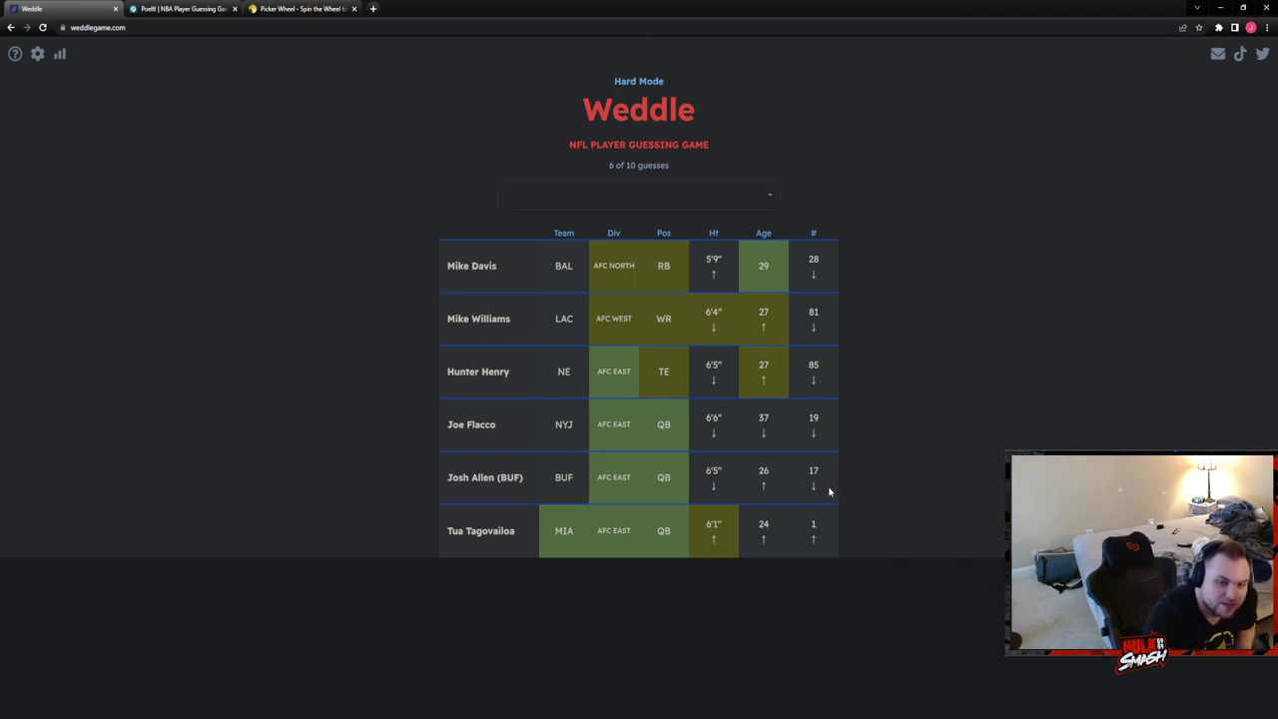
{"action": "left_click", "coordinate": [639, 194]}
{"action": "left_click", "coordinate": [834, 107]}
{"action": "left_click", "coordinate": [666, 188]}
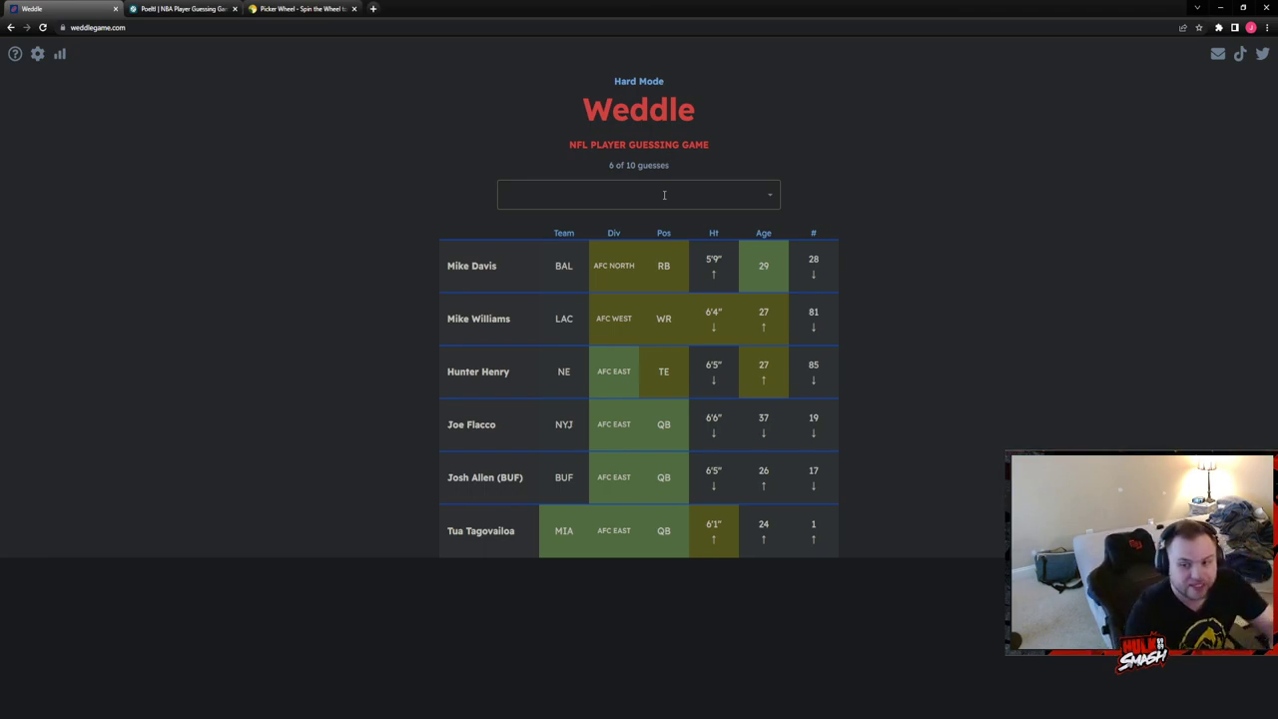
{"action": "left_click", "coordinate": [663, 194]}
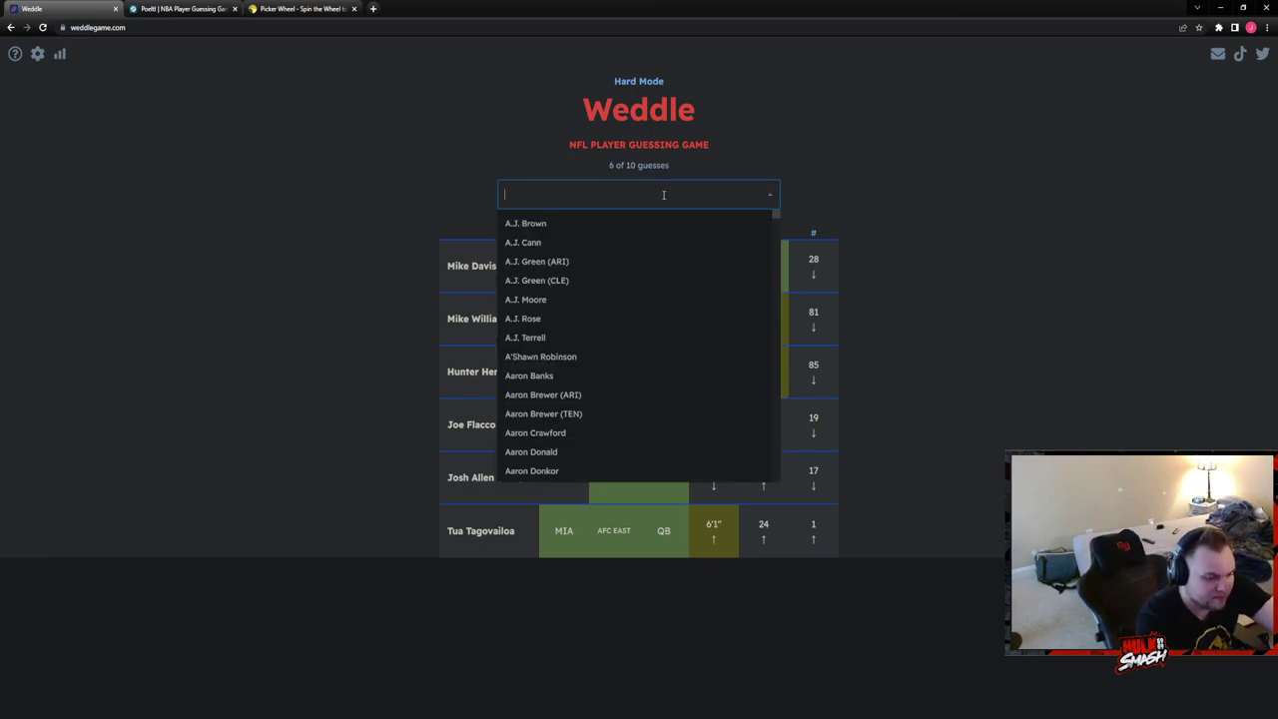
{"action": "type", "text": "henne"}
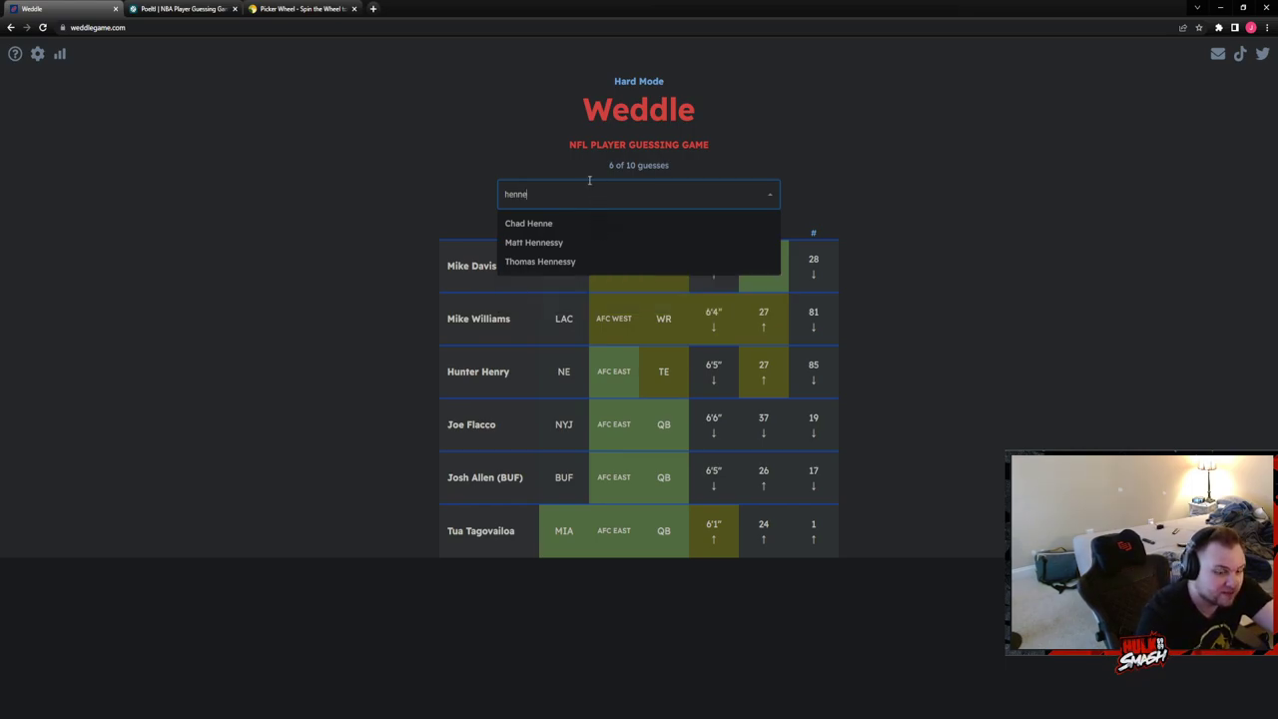
{"action": "key", "text": "BackSpace"}
{"action": "key", "text": "BackSpace"}
{"action": "key", "text": "BackSpace"}
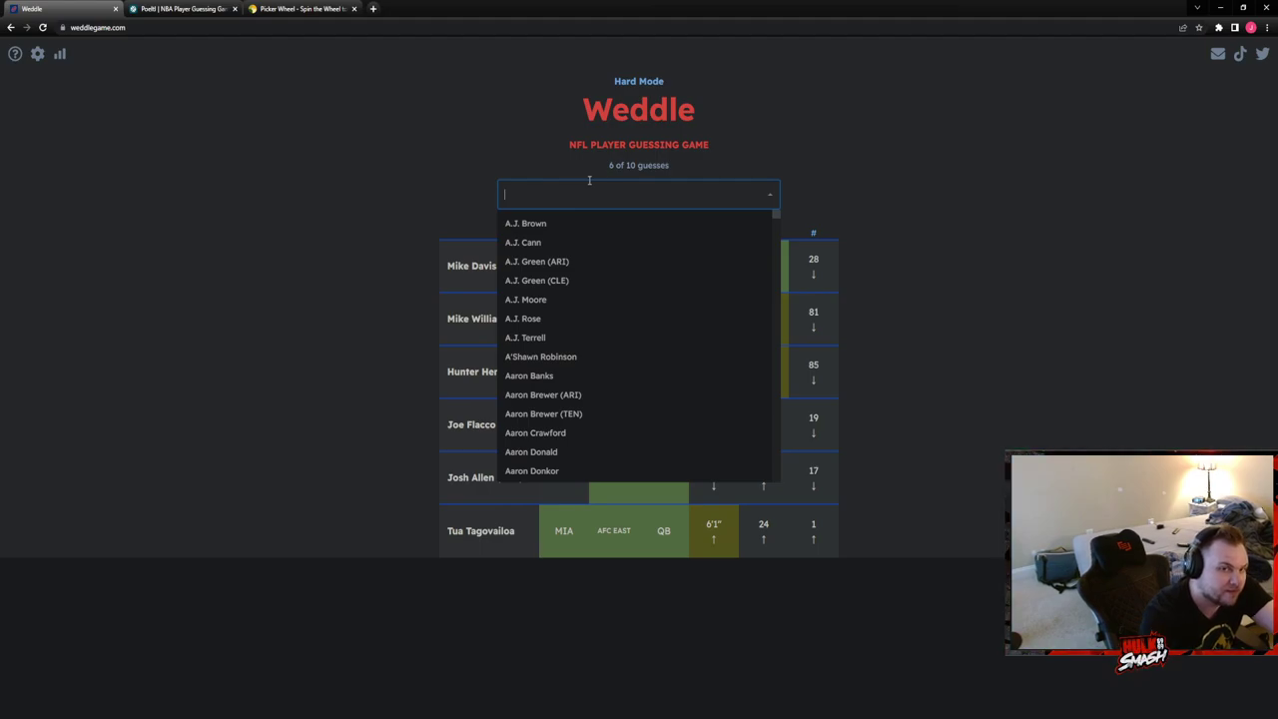
{"action": "key", "text": "Escape"}
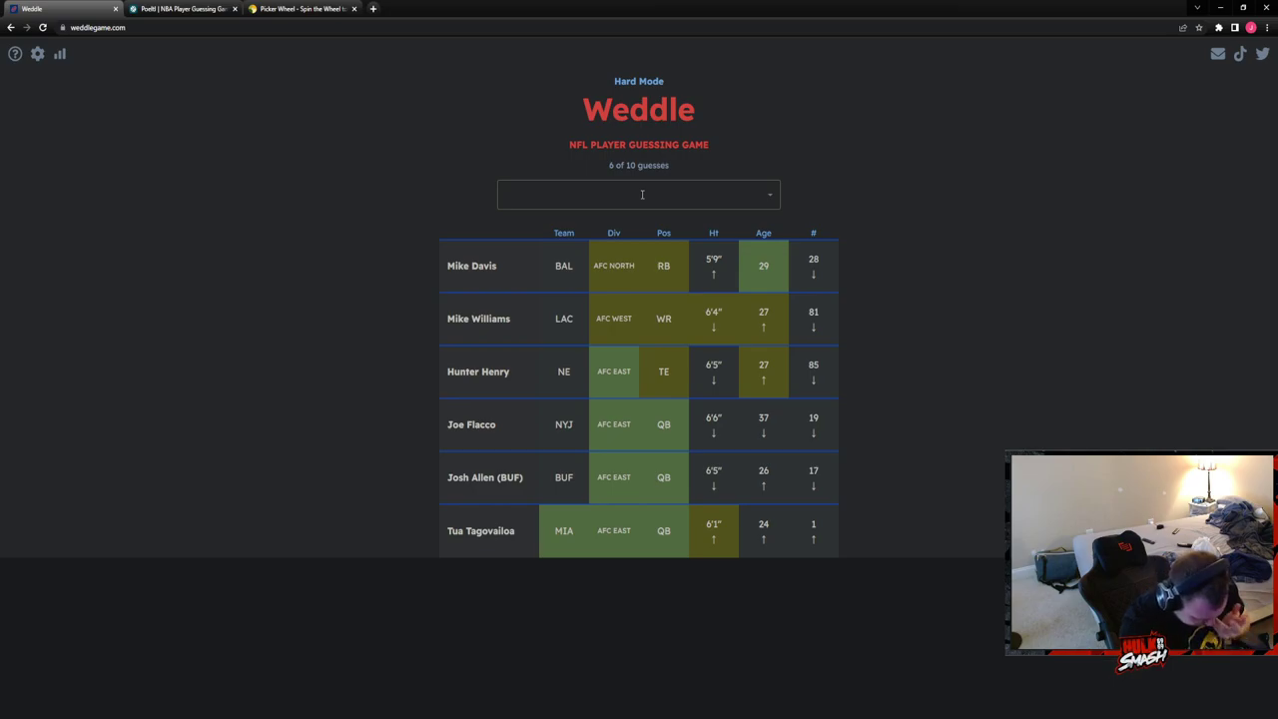
Search 'taylor' and pick Tyrod Taylor from the suggestions
{"action": "left_click", "coordinate": [642, 194]}
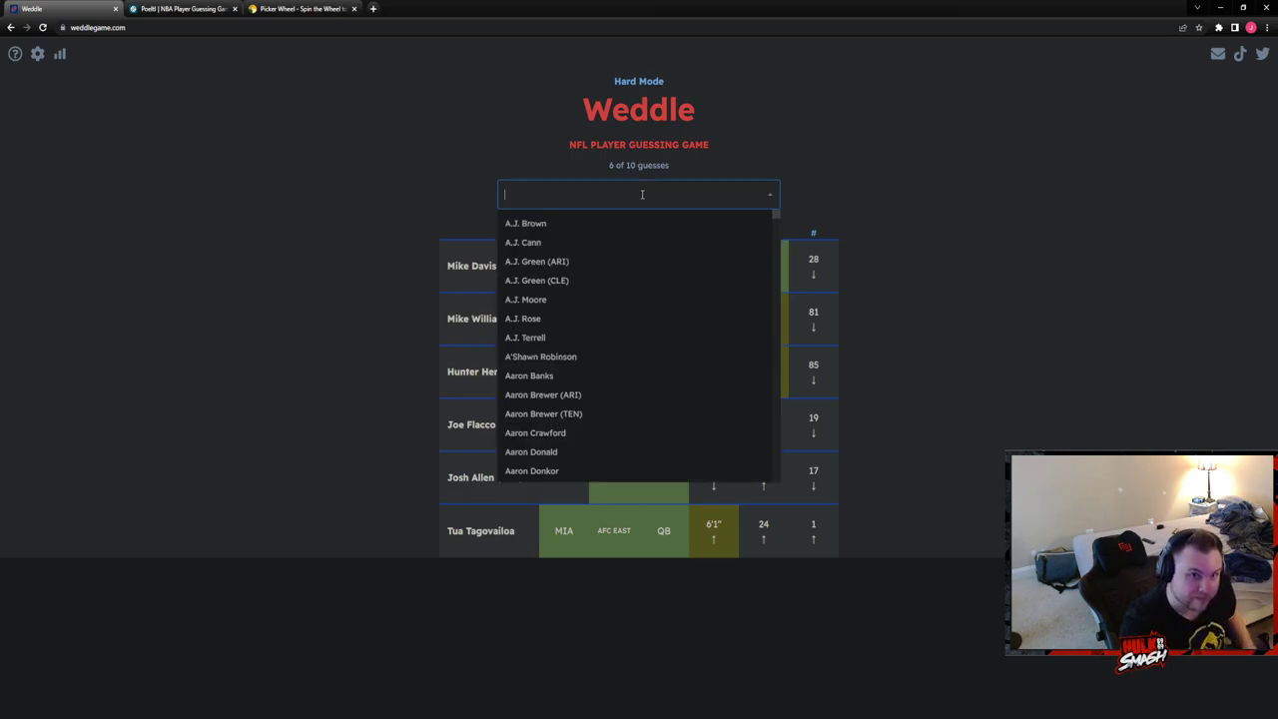
{"action": "left_click", "coordinate": [839, 67]}
{"action": "left_click", "coordinate": [633, 191]}
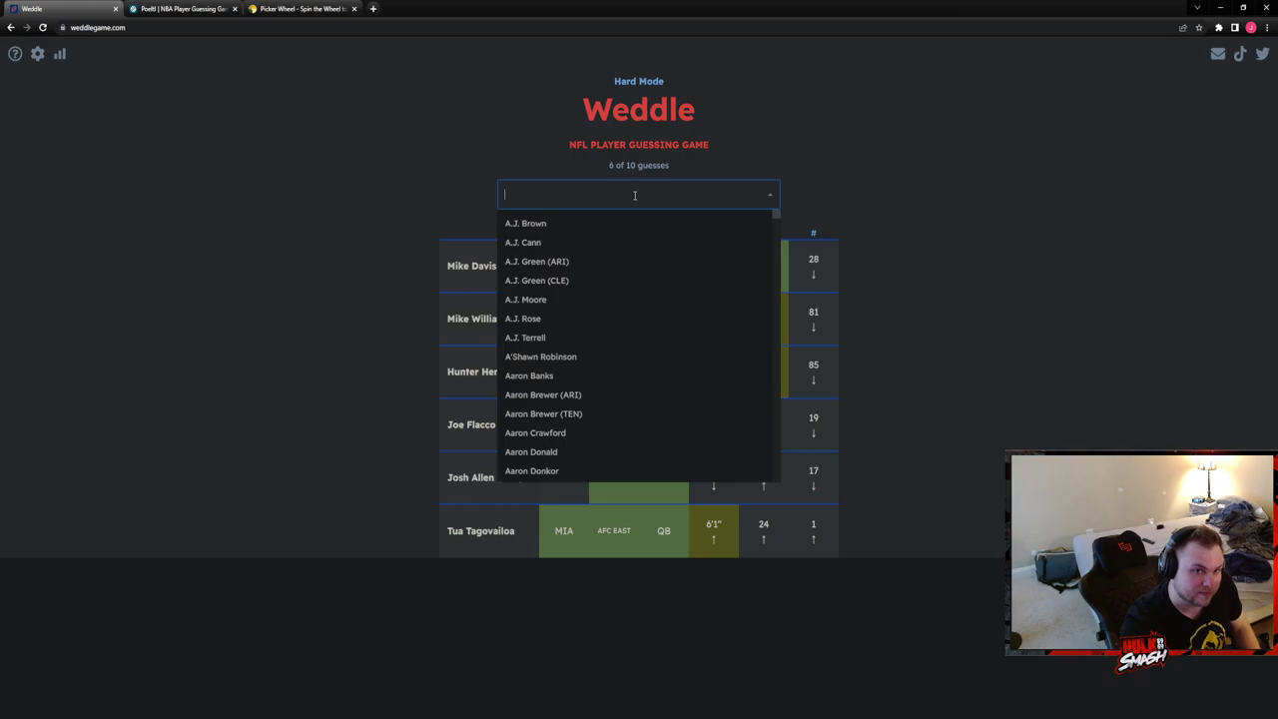
{"action": "type", "text": "taylor"}
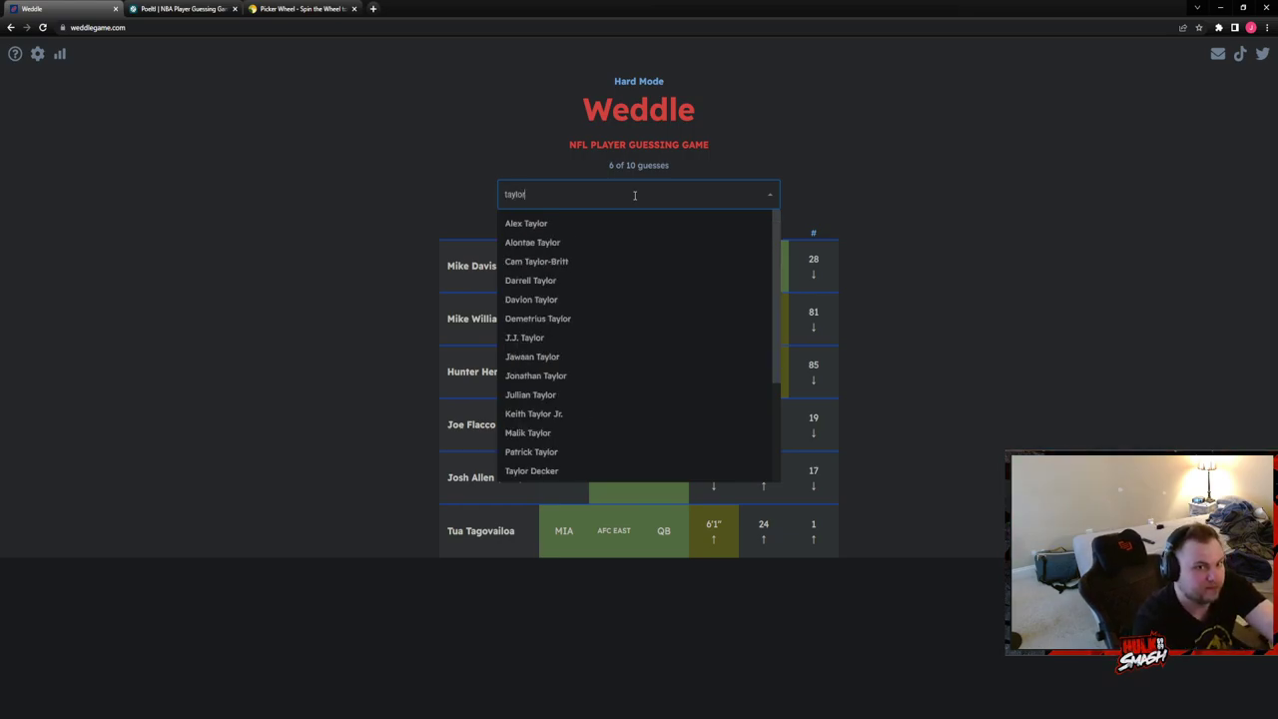
{"action": "scroll", "coordinate": [566, 355], "scroll_direction": "down", "scroll_amount": 2}
{"action": "scroll", "coordinate": [559, 430], "scroll_direction": "down", "scroll_amount": 2}
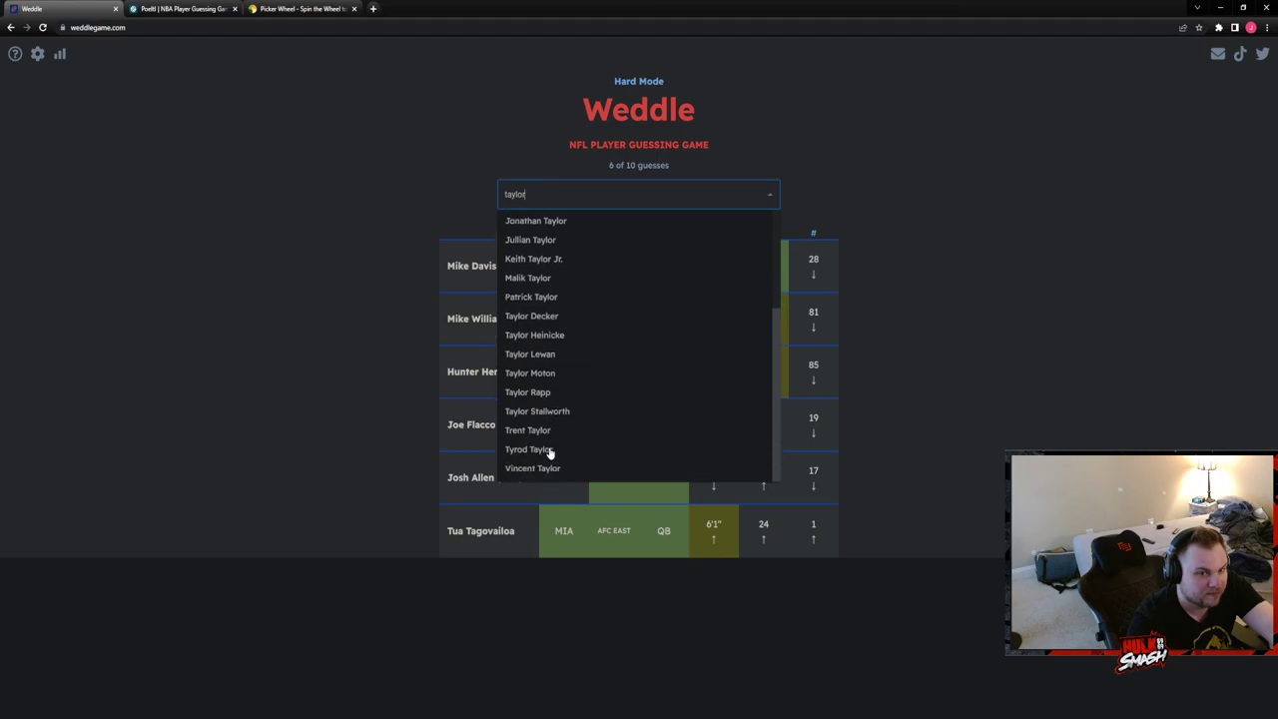
{"action": "left_click", "coordinate": [550, 449]}
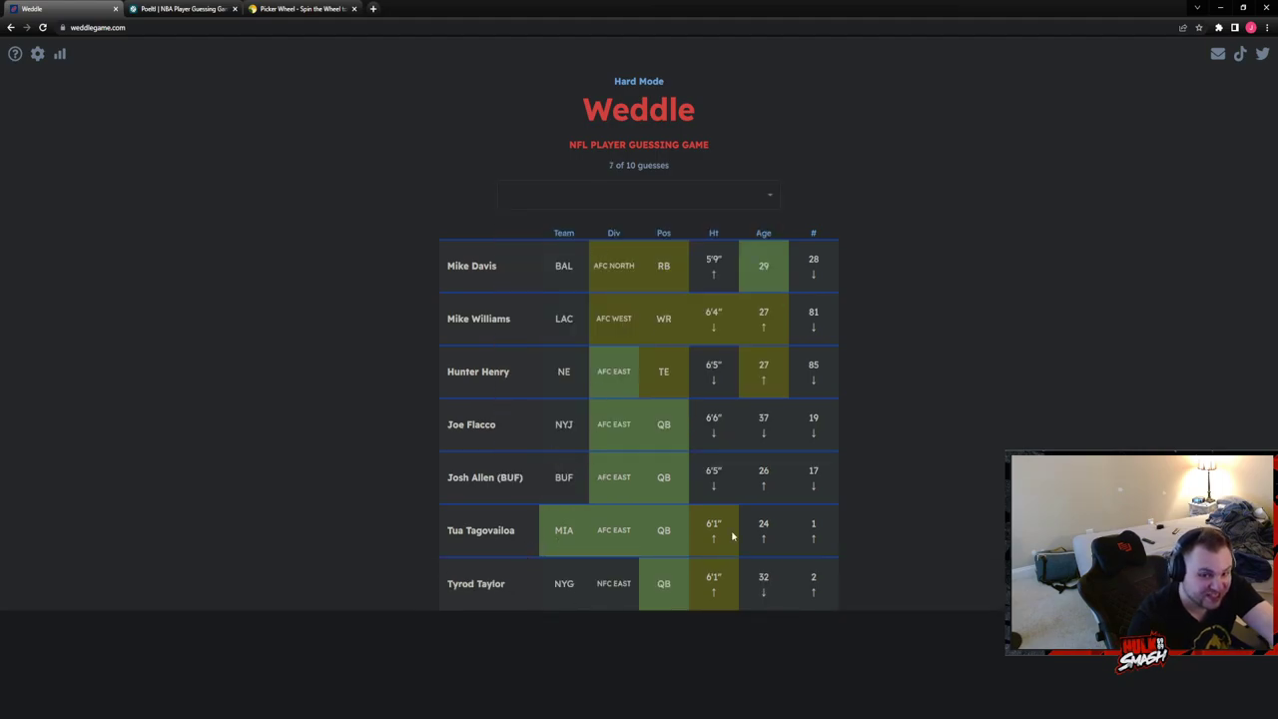
Search 'dobbs' and pick Joshua Dobbs from the dropdown
{"action": "left_click", "coordinate": [656, 198]}
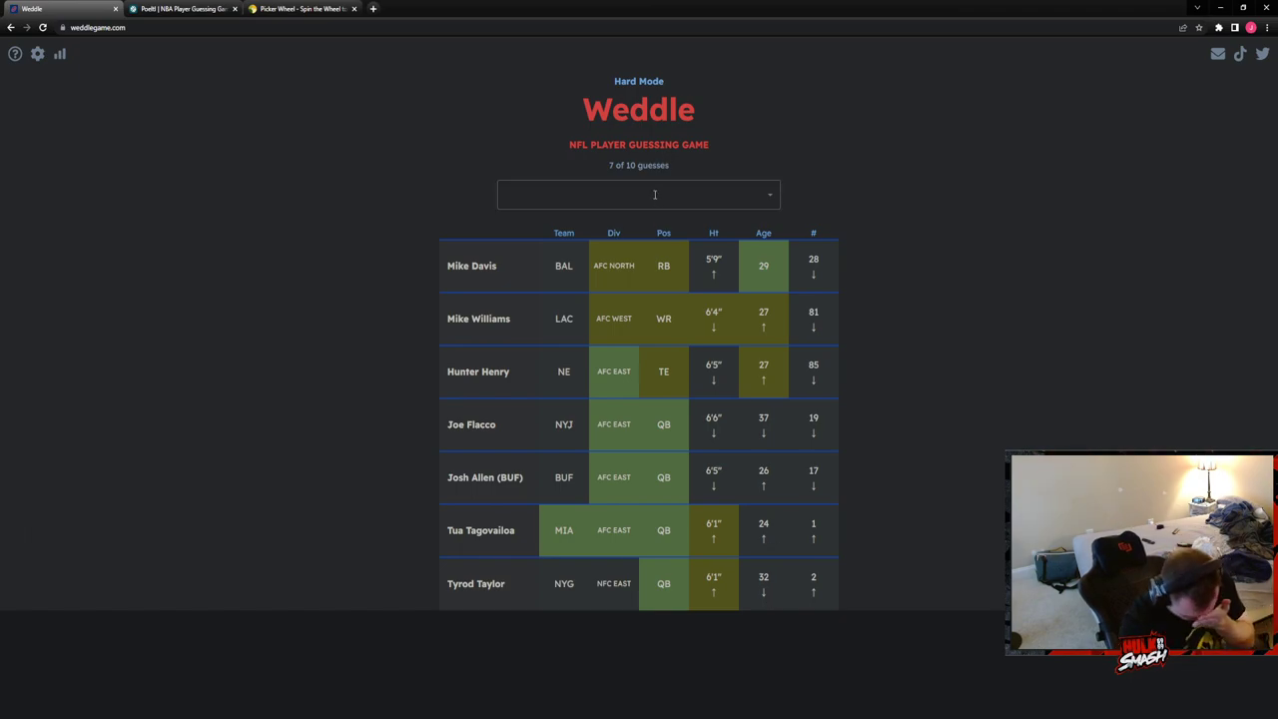
{"action": "left_click", "coordinate": [654, 194]}
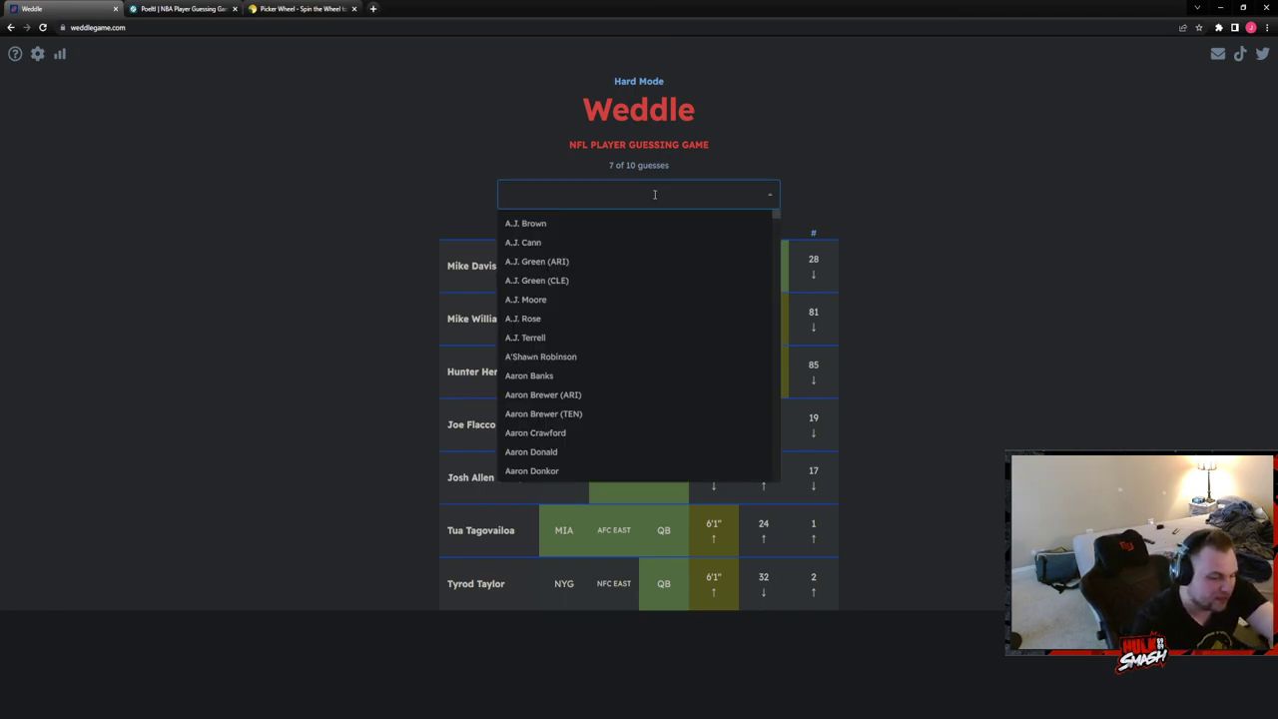
{"action": "type", "text": "dobbs"}
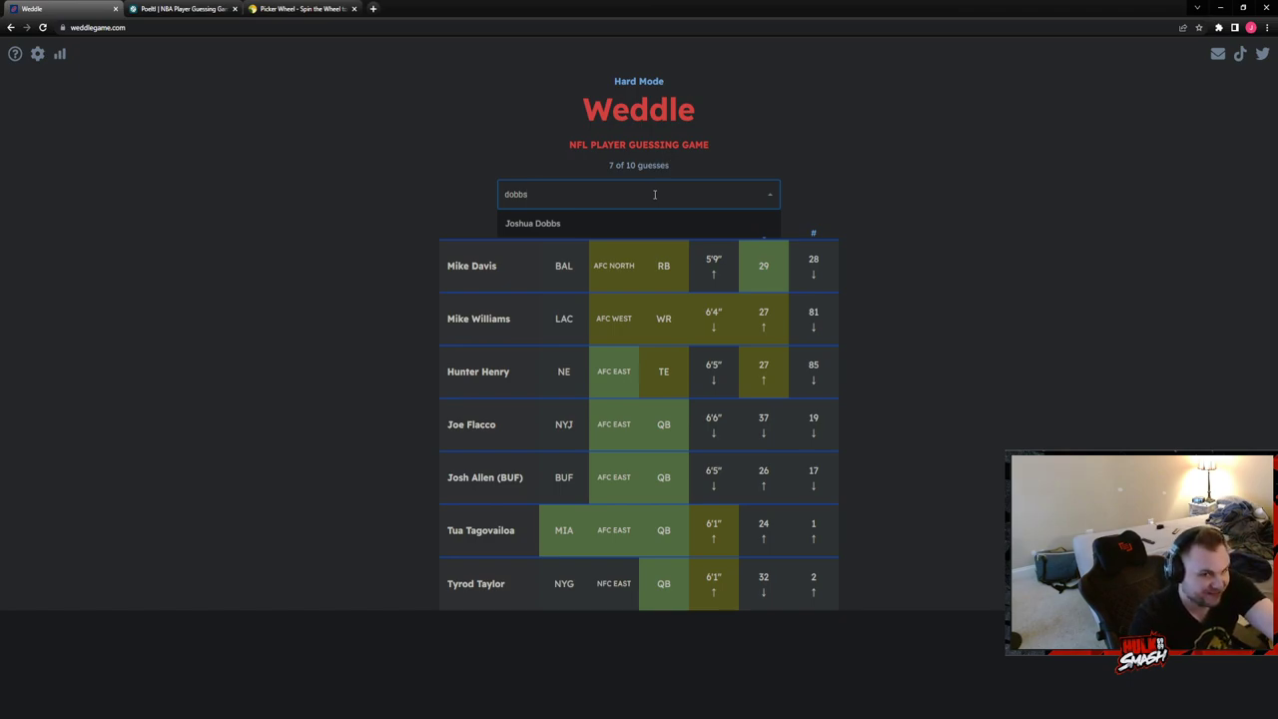
{"action": "left_click", "coordinate": [630, 221]}
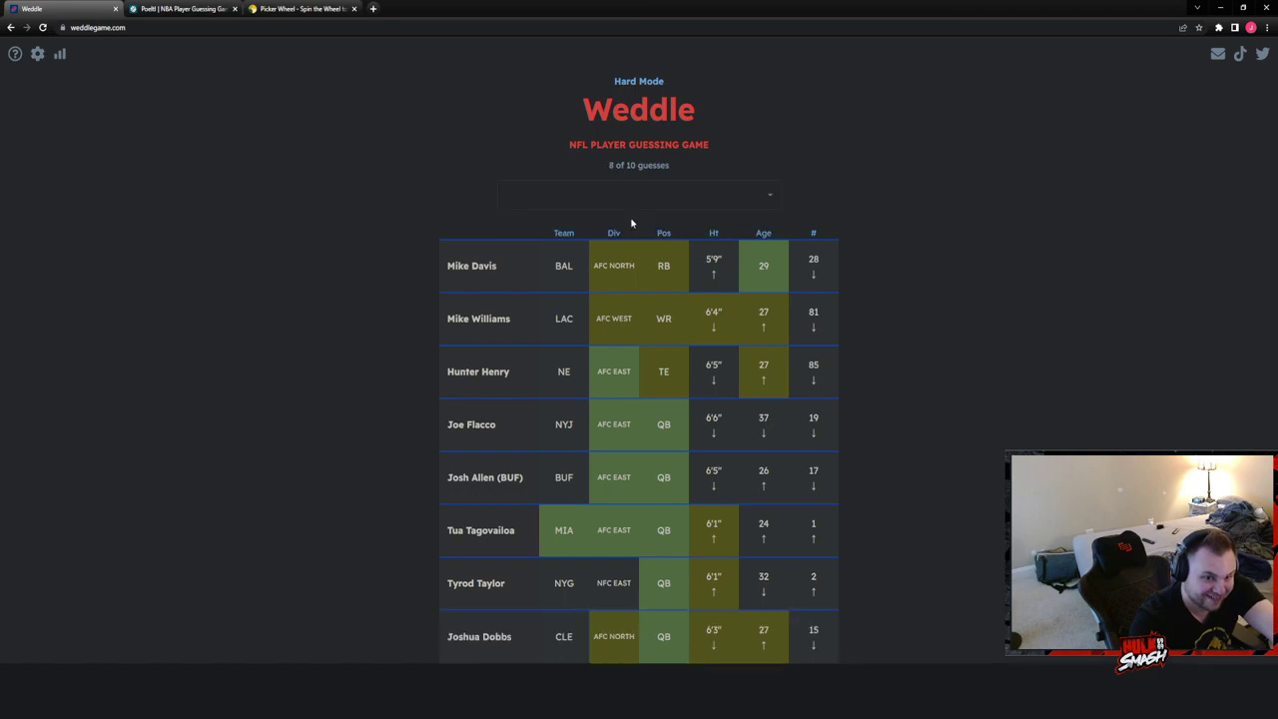
Clear the unmatched search and enter Teddy Bridgewater as the ninth Hard Mode guess
{"action": "left_click", "coordinate": [648, 200]}
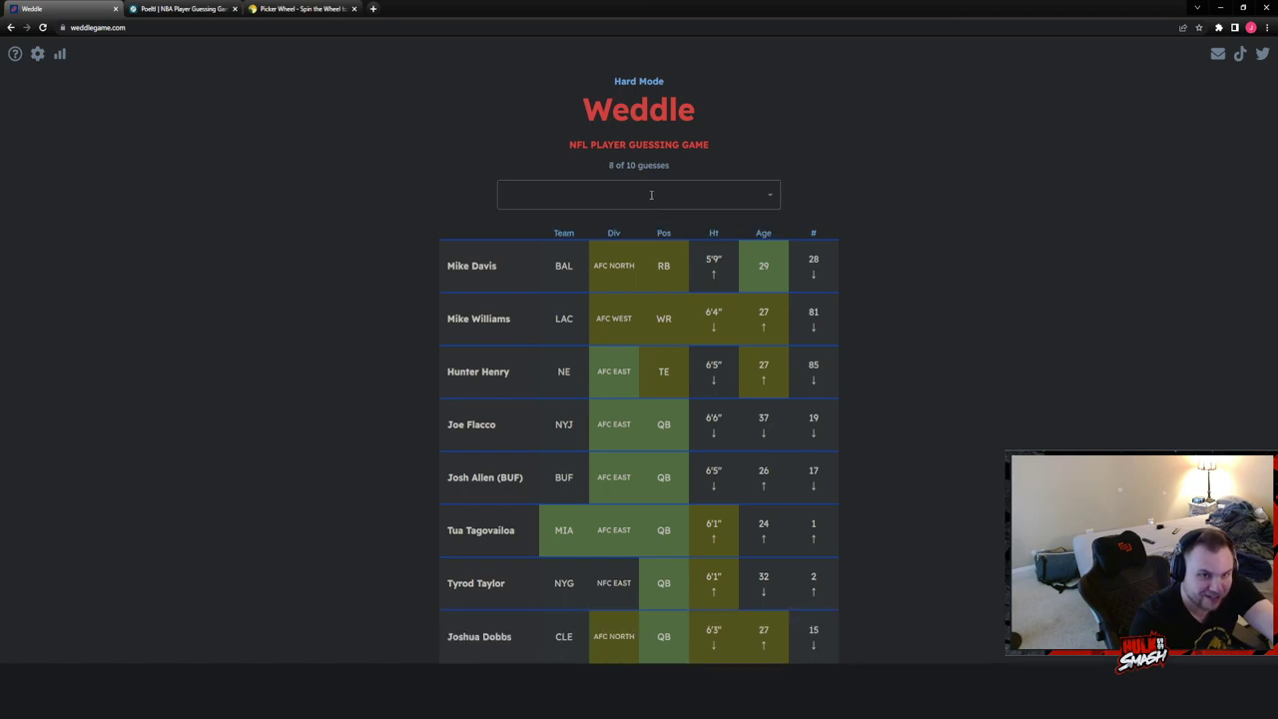
{"action": "left_click", "coordinate": [651, 195]}
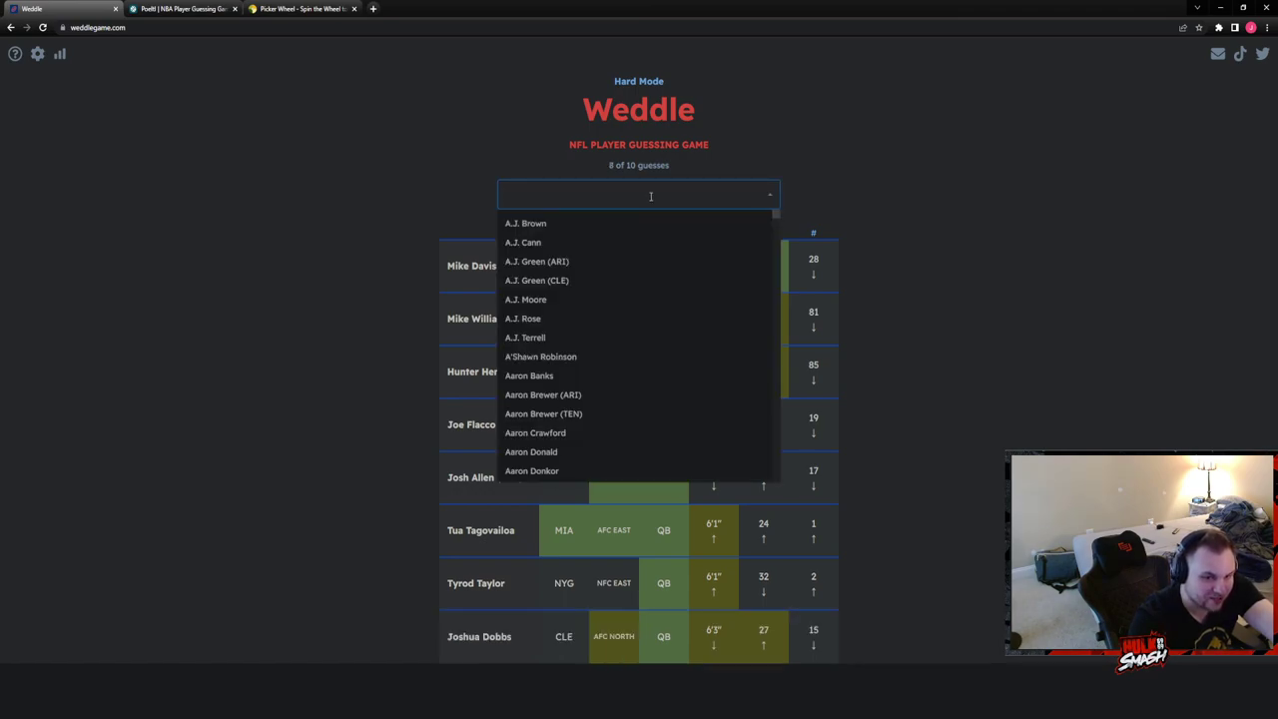
{"action": "type", "text": "klz"}
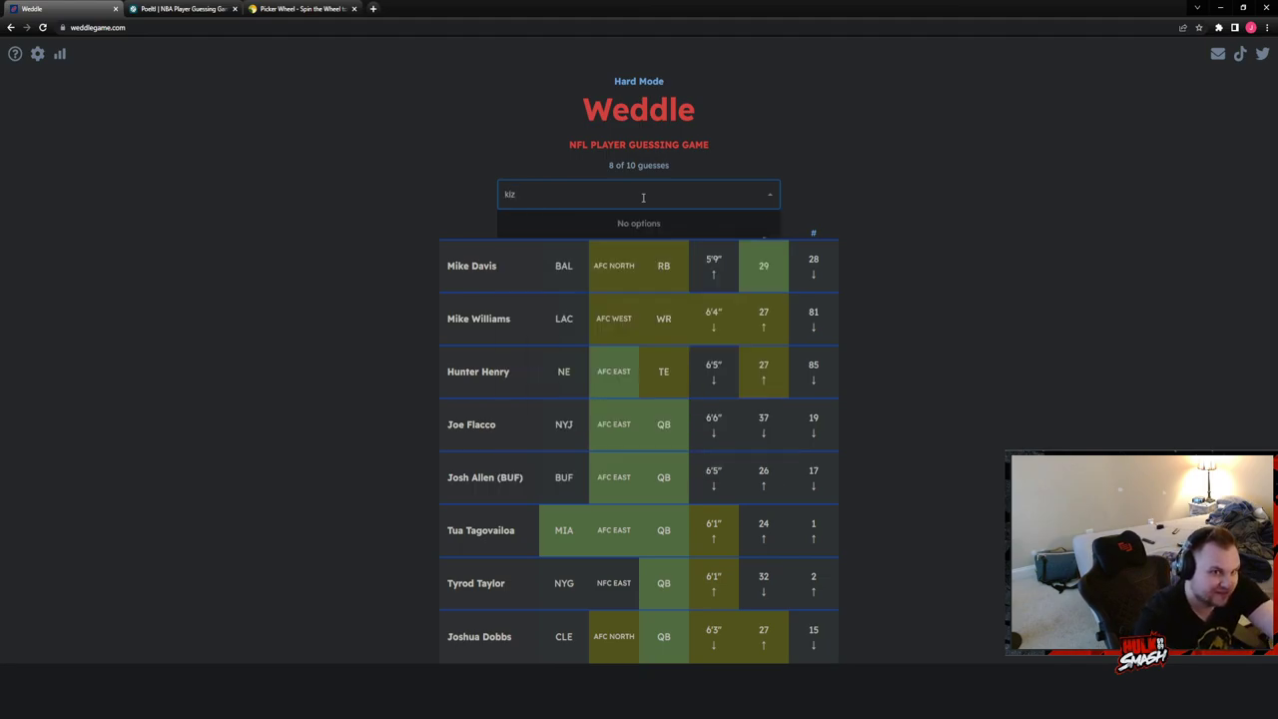
{"action": "key", "text": "BackSpace"}
{"action": "key", "text": "BackSpace"}
{"action": "key", "text": "BackSpace"}
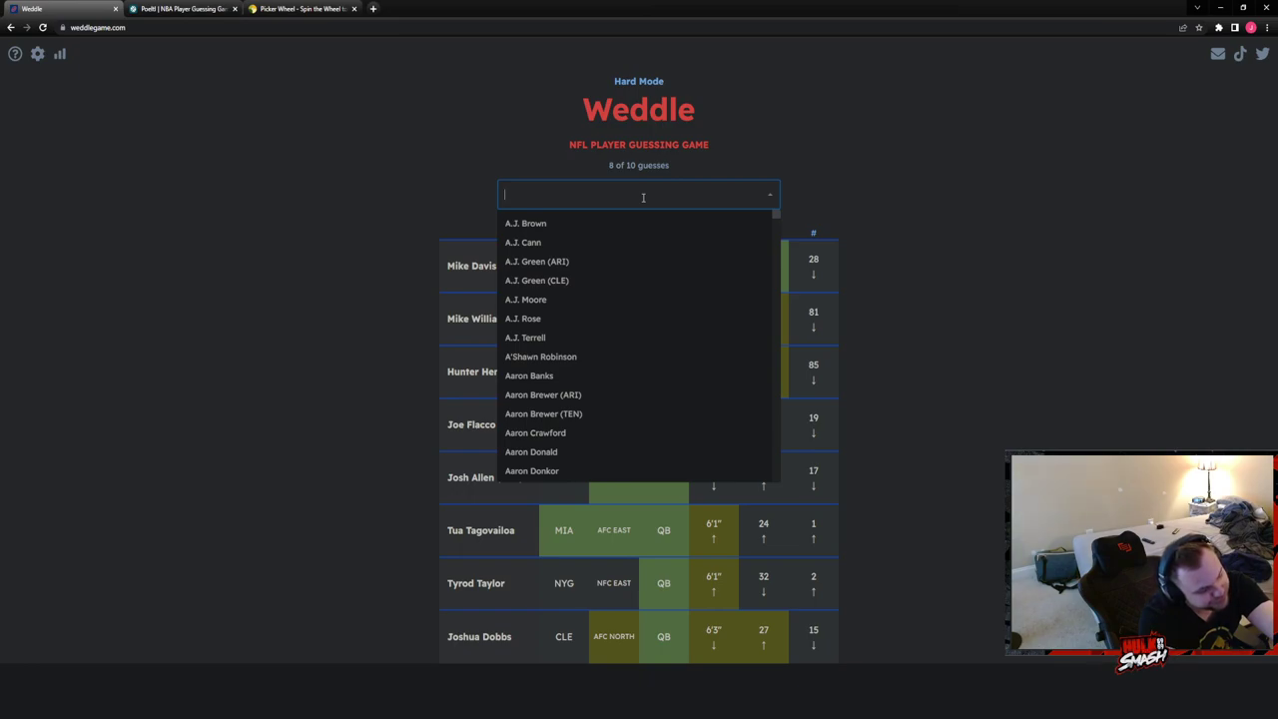
{"action": "type", "text": "bridge"}
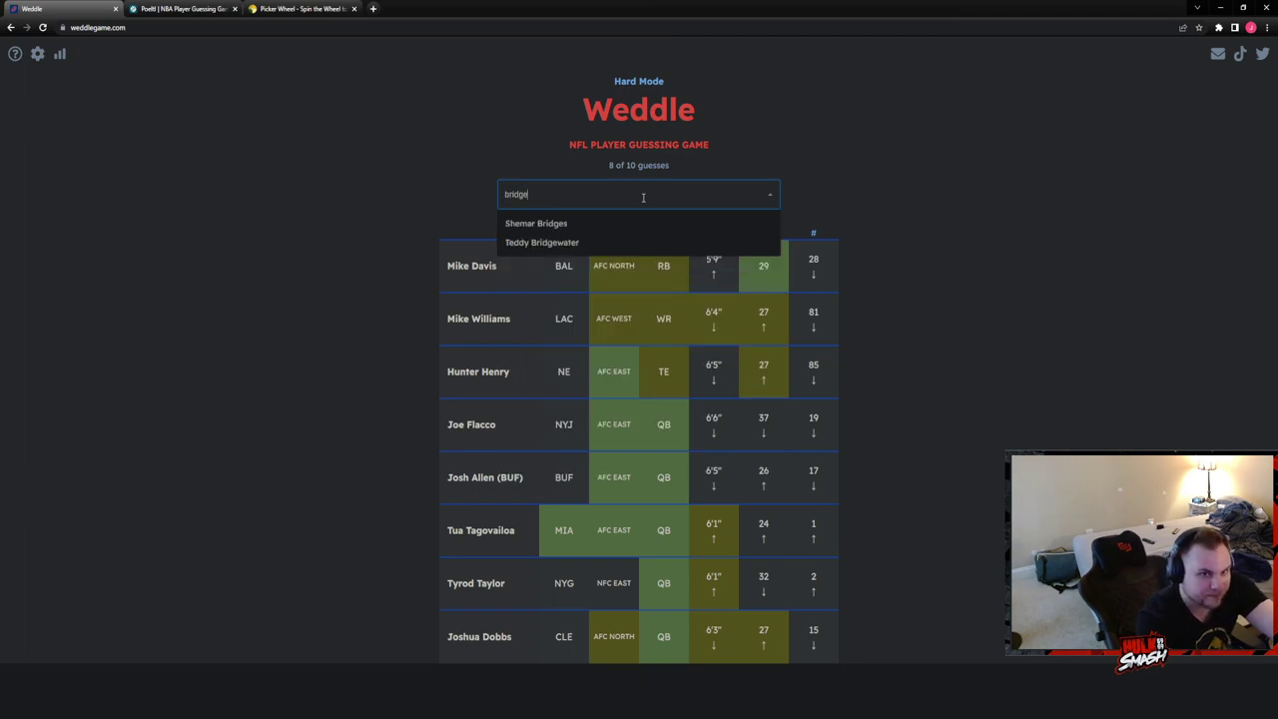
{"action": "left_click", "coordinate": [559, 243]}
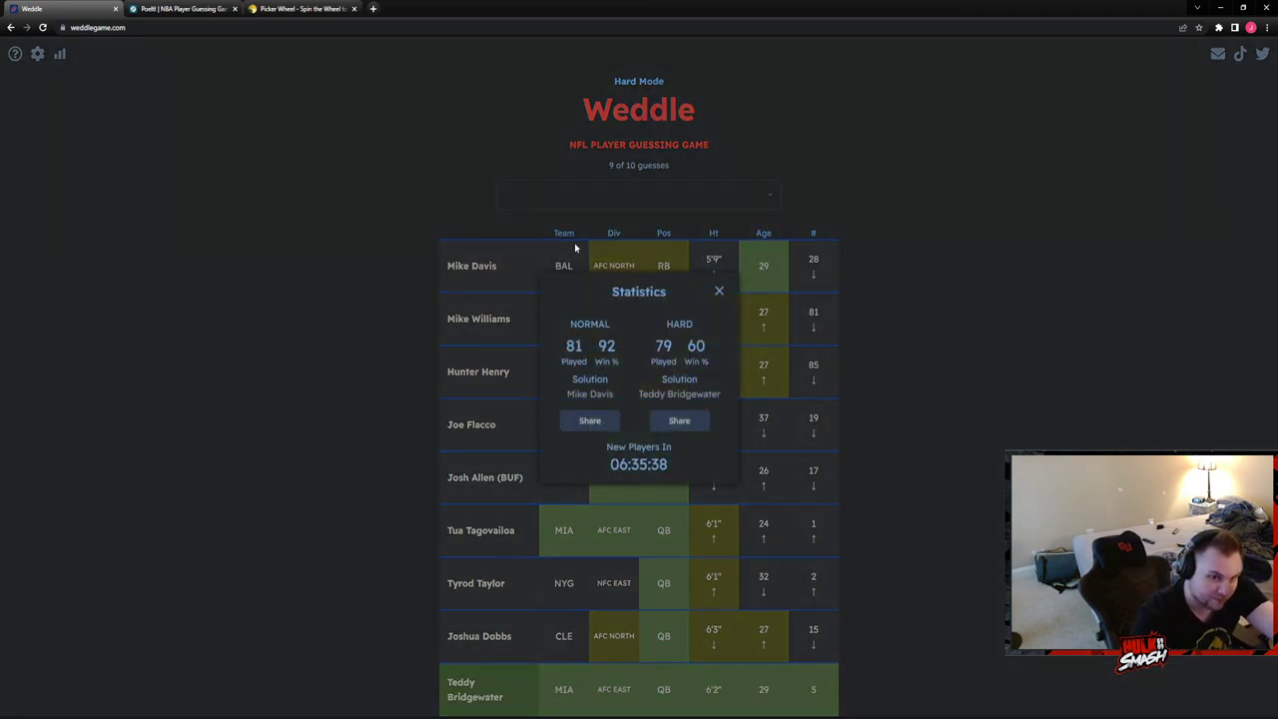
Close Weddle and preview the Poeltl mystery player's silhouette
{"action": "left_click", "coordinate": [116, 9]}
{"action": "left_click", "coordinate": [639, 240]}
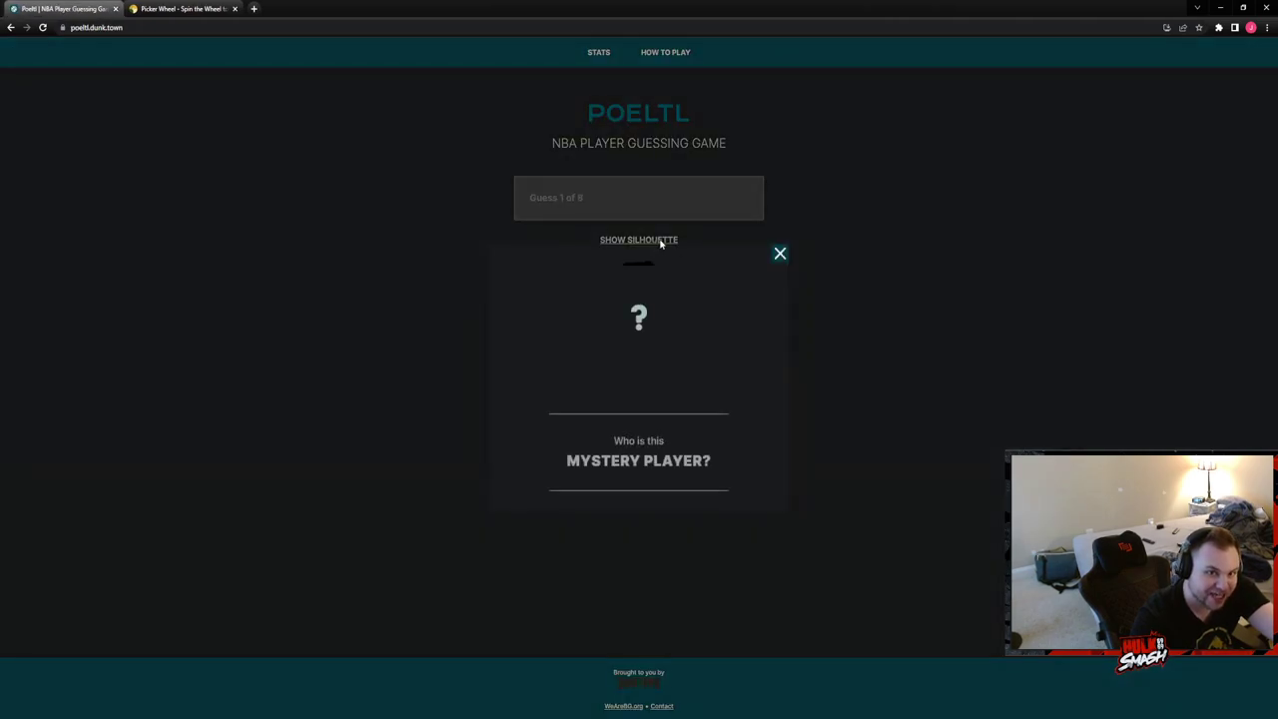
{"action": "left_click", "coordinate": [779, 253]}
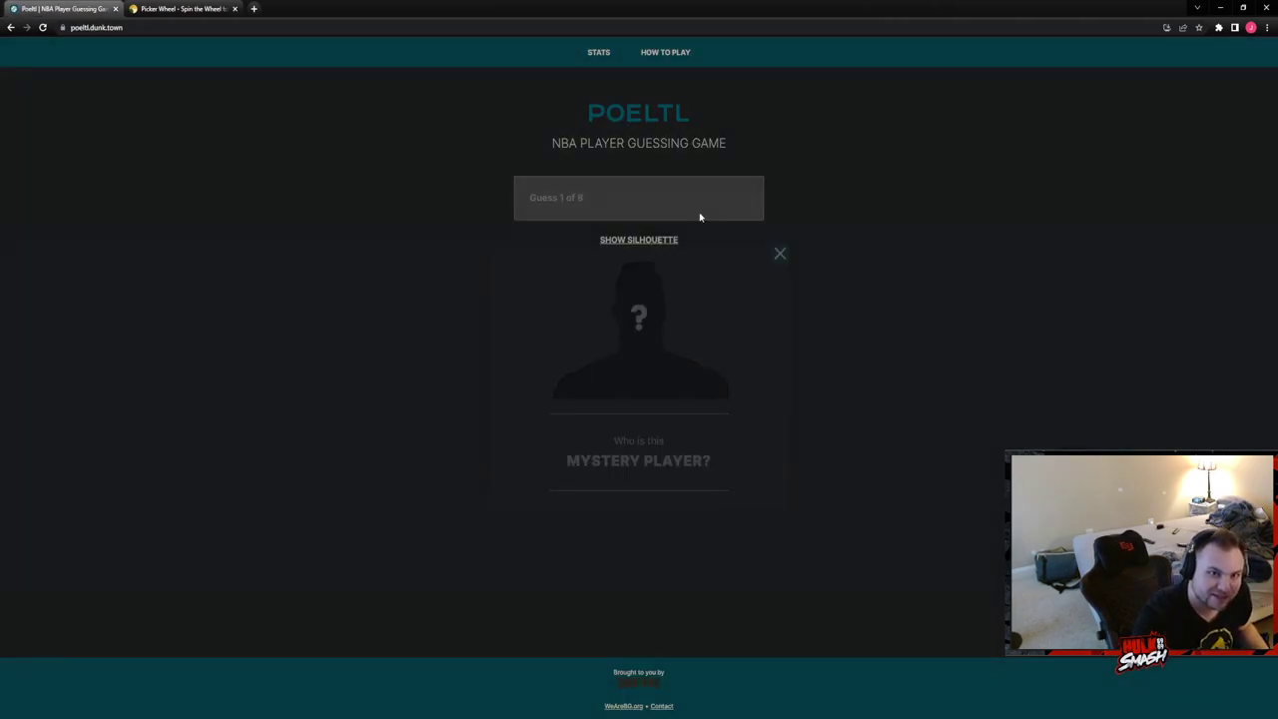
Guess Dwight Howard and dismiss the result summary
{"action": "left_click", "coordinate": [678, 201]}
{"action": "type", "text": "howard"}
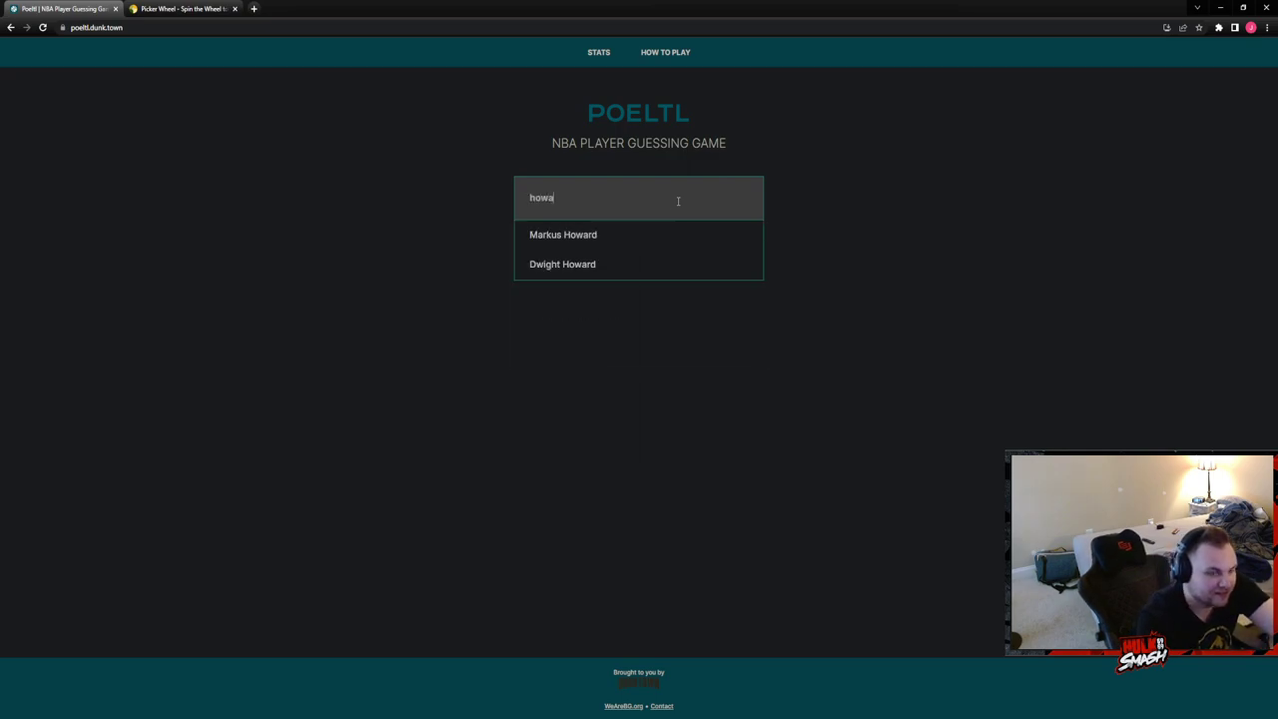
{"action": "left_click", "coordinate": [579, 261]}
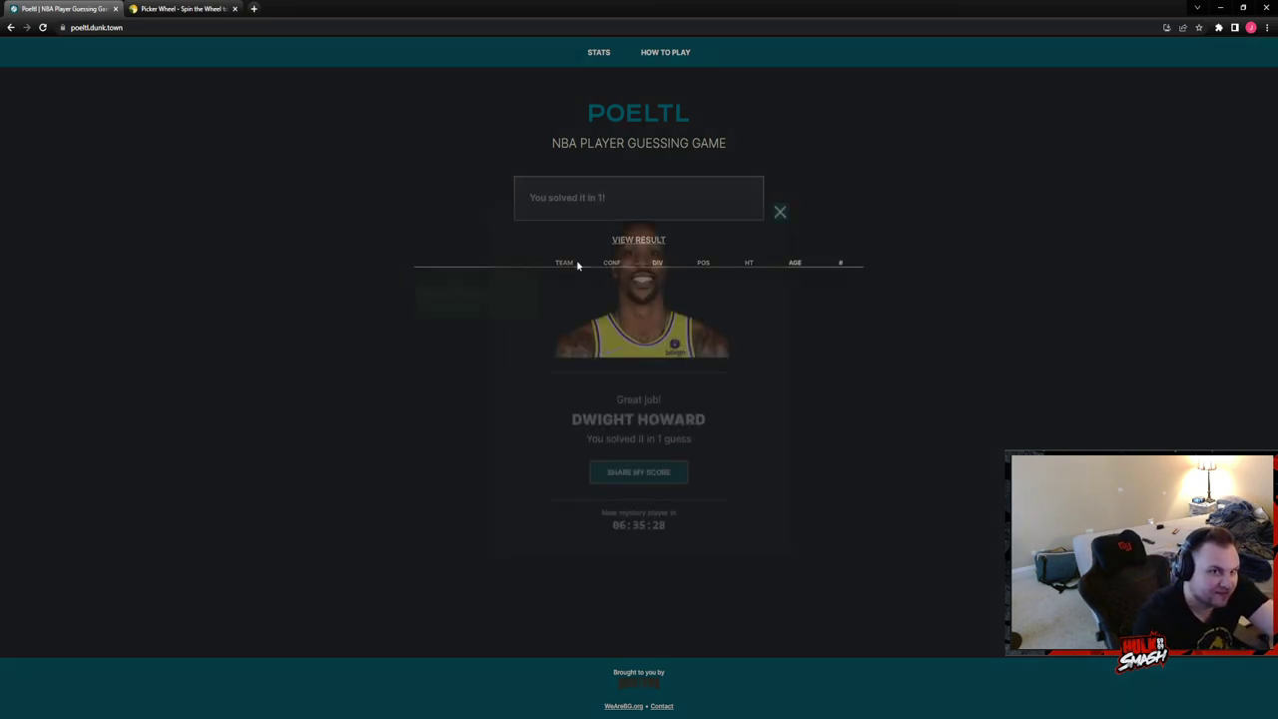
{"action": "left_click", "coordinate": [784, 212]}
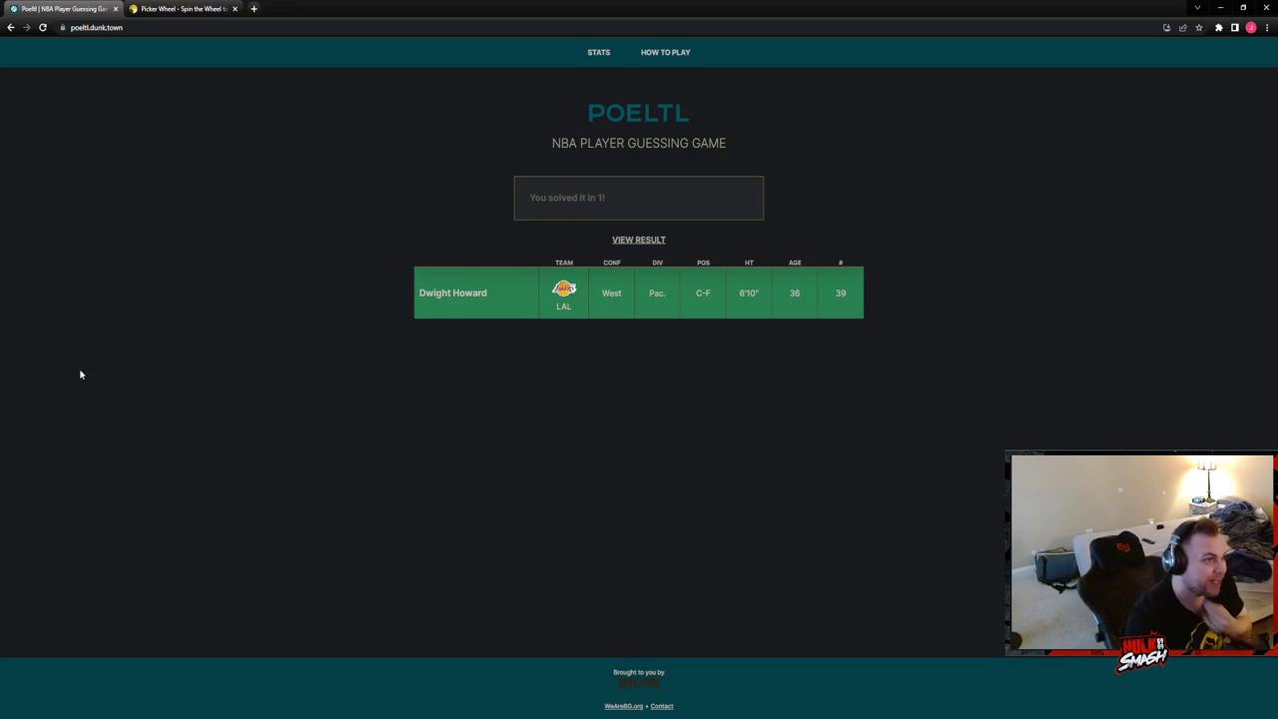